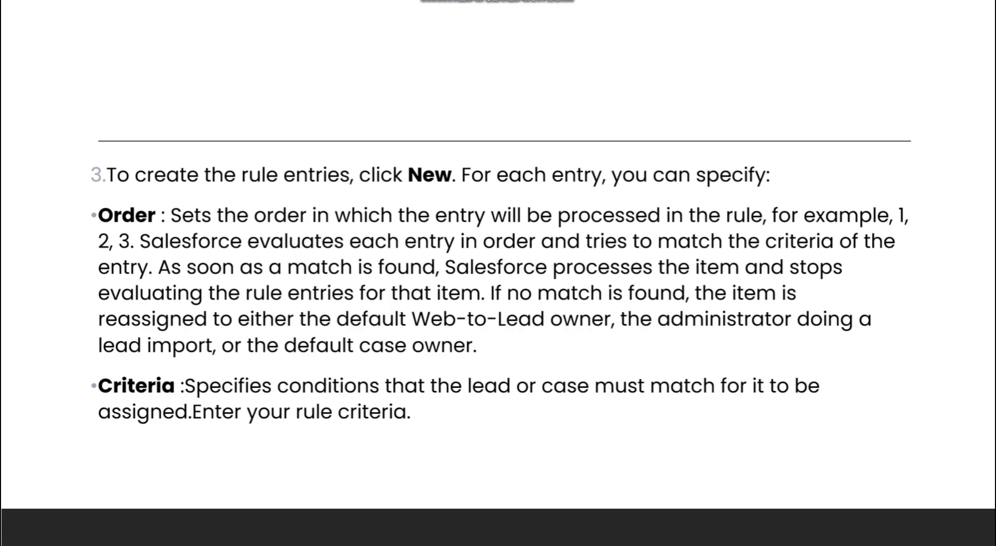
- Exit the PowerPoint slide show and return to Normal view on slide 5
{"action": "key", "text": "Escape"}
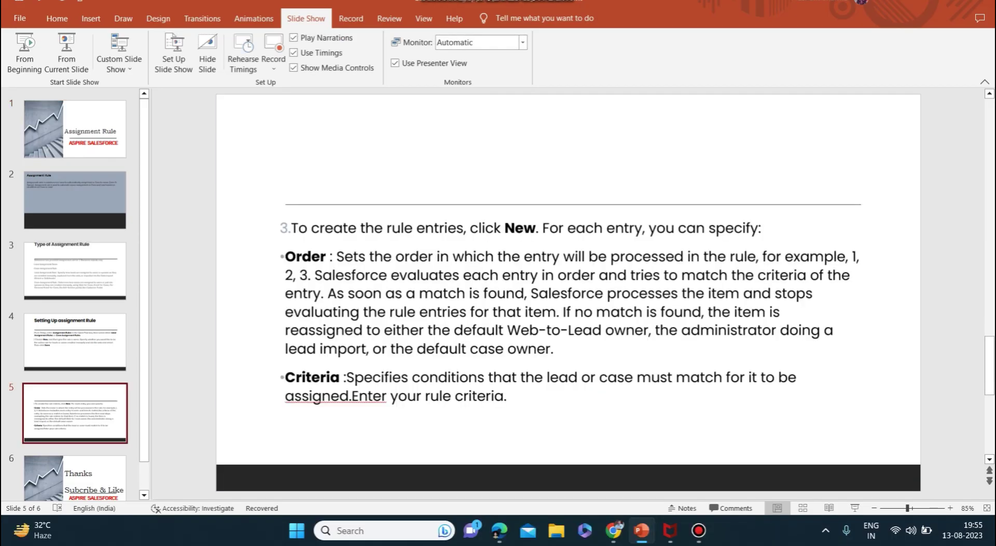
- Switch to Salesforce in Chrome and open Setup from the Home page's gear menu
{"action": "left_click", "coordinate": [614, 530]}
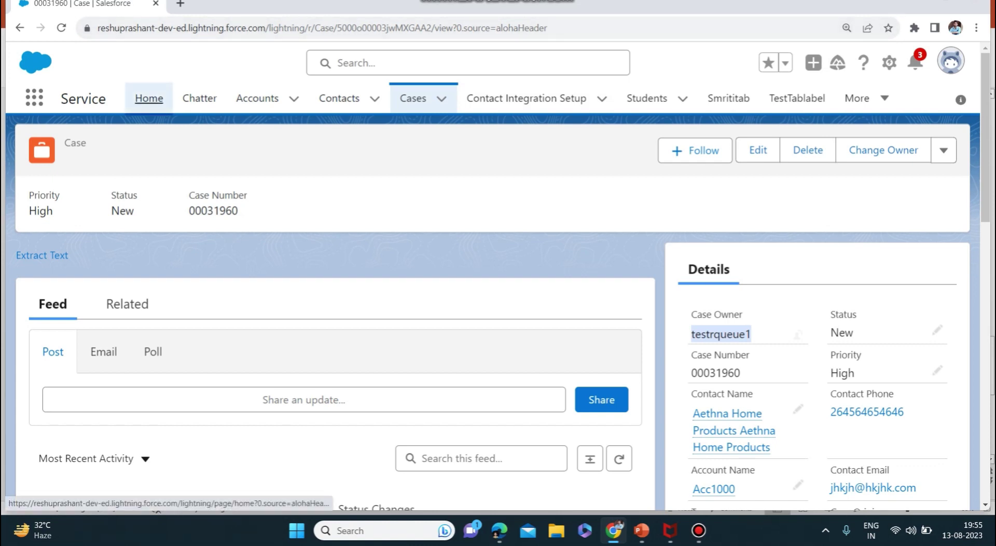
{"action": "left_click", "coordinate": [149, 98]}
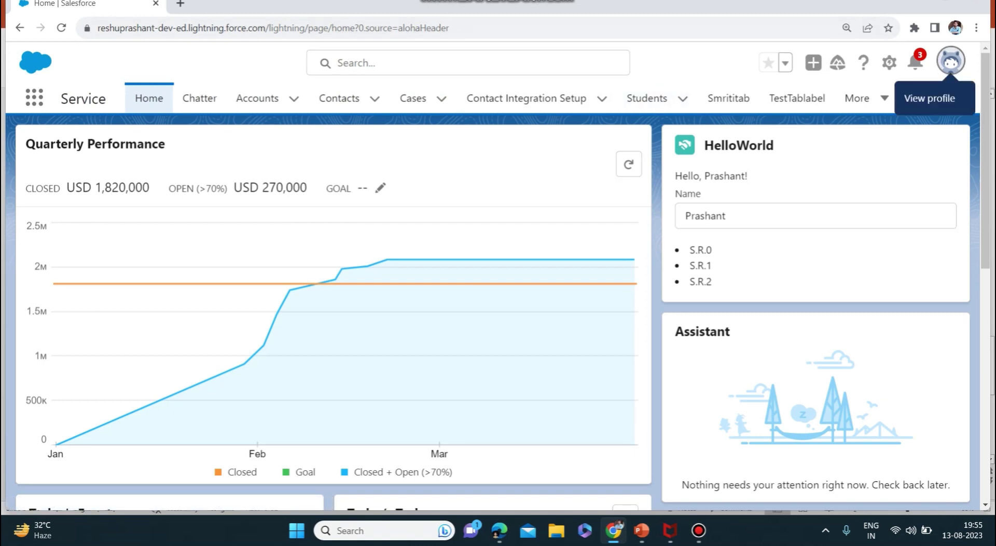
{"action": "left_click", "coordinate": [890, 62]}
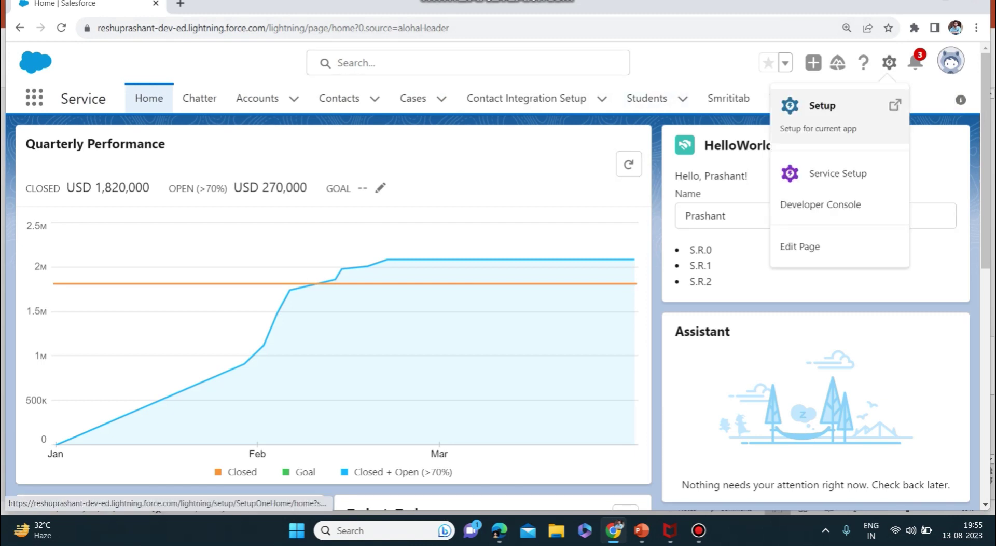
{"action": "left_click", "coordinate": [822, 112]}
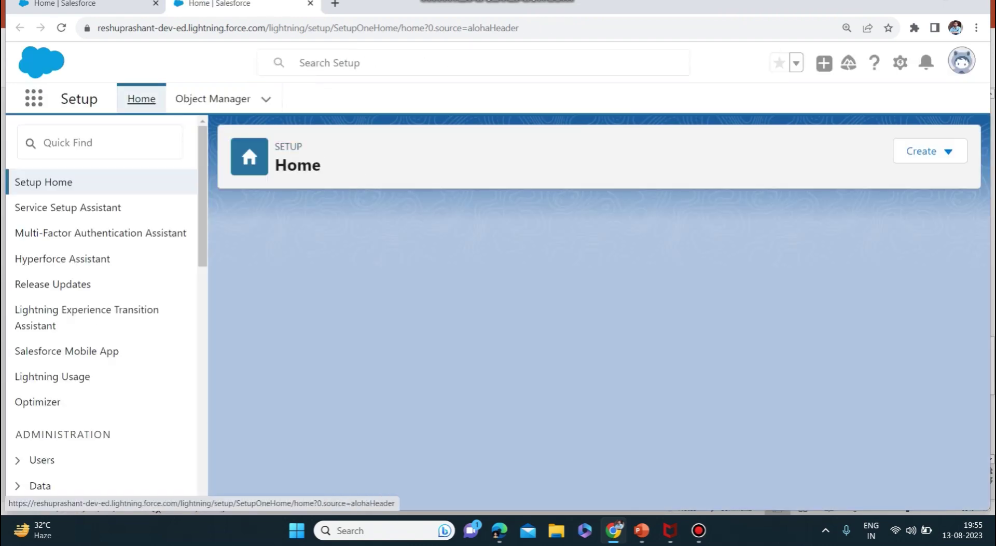
- Search Quick Find for 'case' to list the case-related settings
{"action": "type", "text": "assig"}
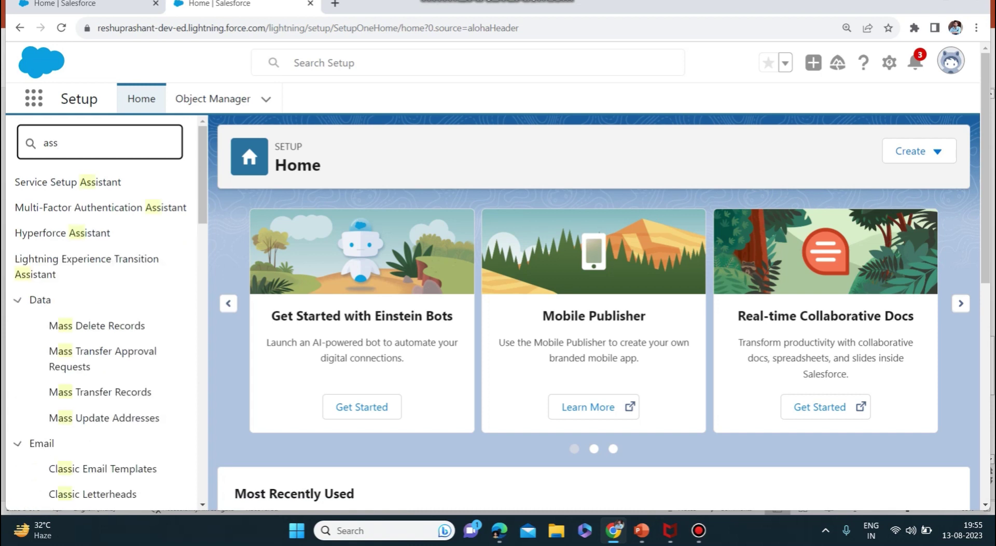
{"action": "key", "text": "BackSpace"}
{"action": "key", "text": "BackSpace"}
{"action": "key", "text": "BackSpace"}
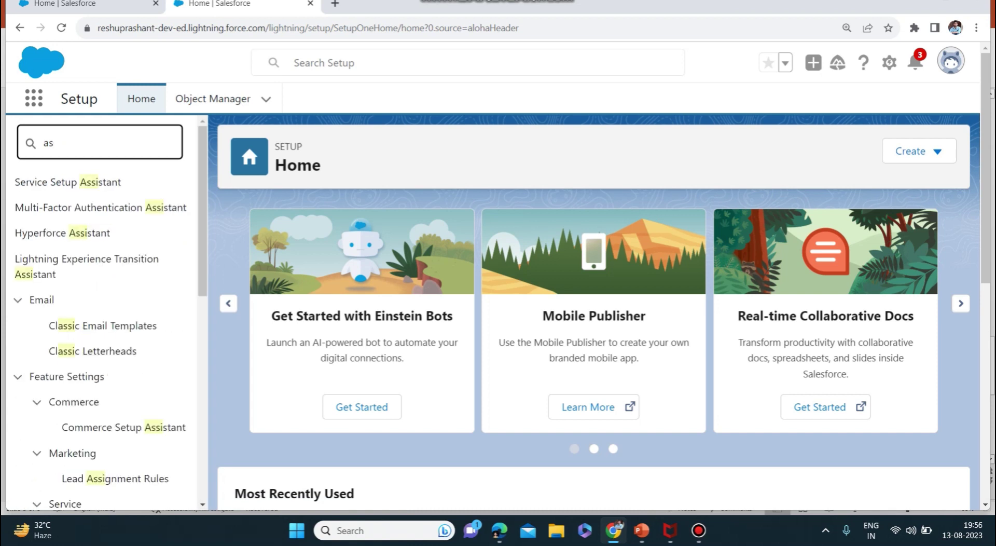
{"action": "key", "text": "BackSpace"}
{"action": "key", "text": "BackSpace"}
{"action": "type", "text": "ca"}
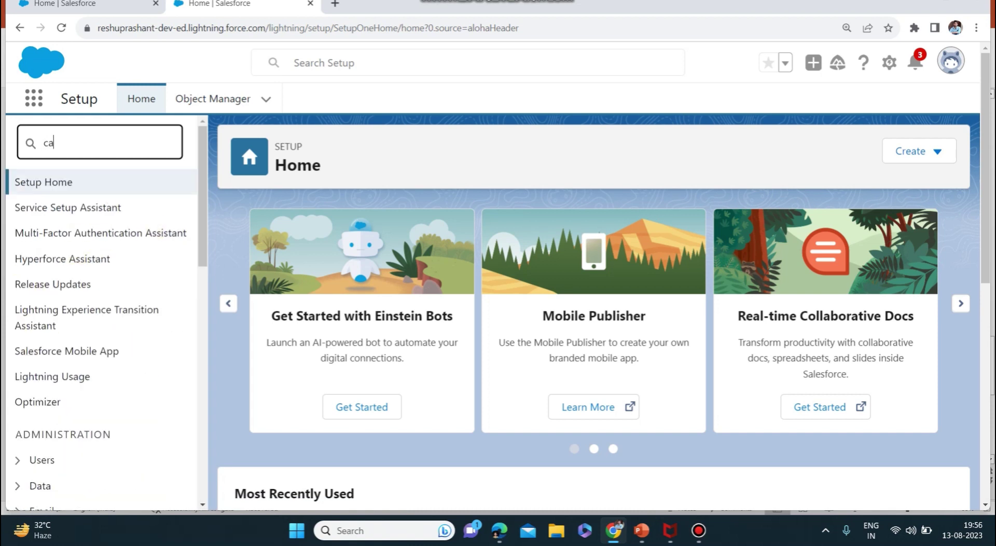
{"action": "type", "text": "se"}
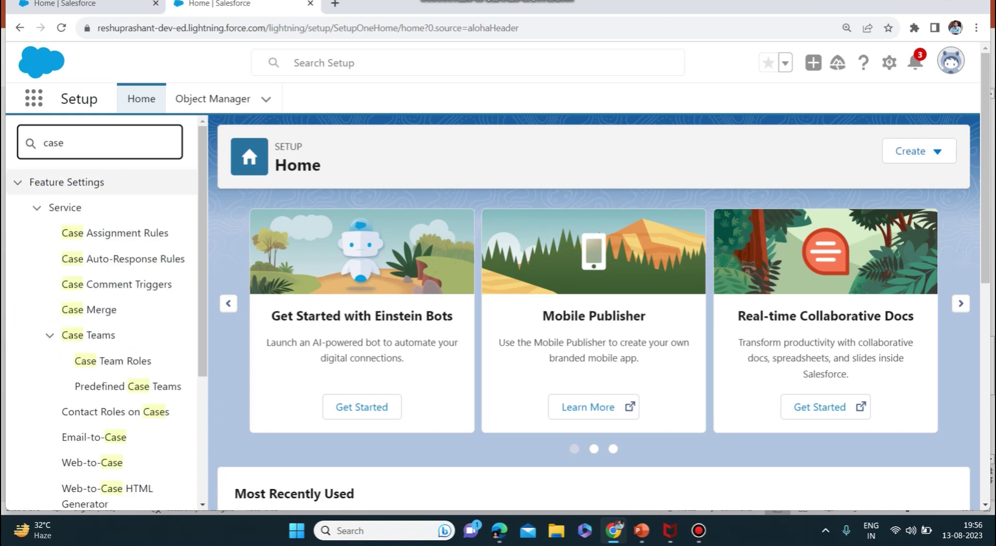
- Add a case assignment rule named 'AugCaseAssRule' with Active checked
{"action": "left_click", "coordinate": [115, 233]}
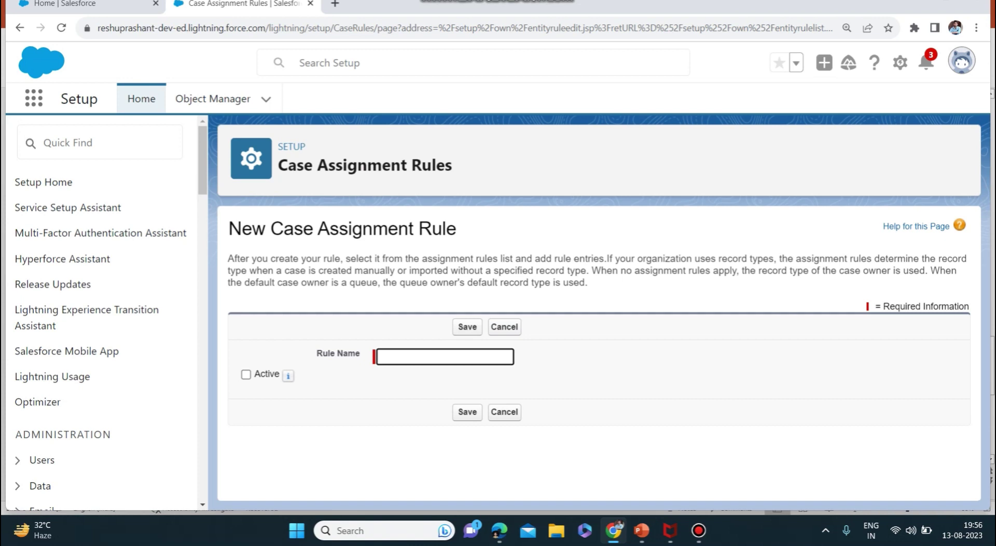
{"action": "type", "text": "AugCaseAssRule"}
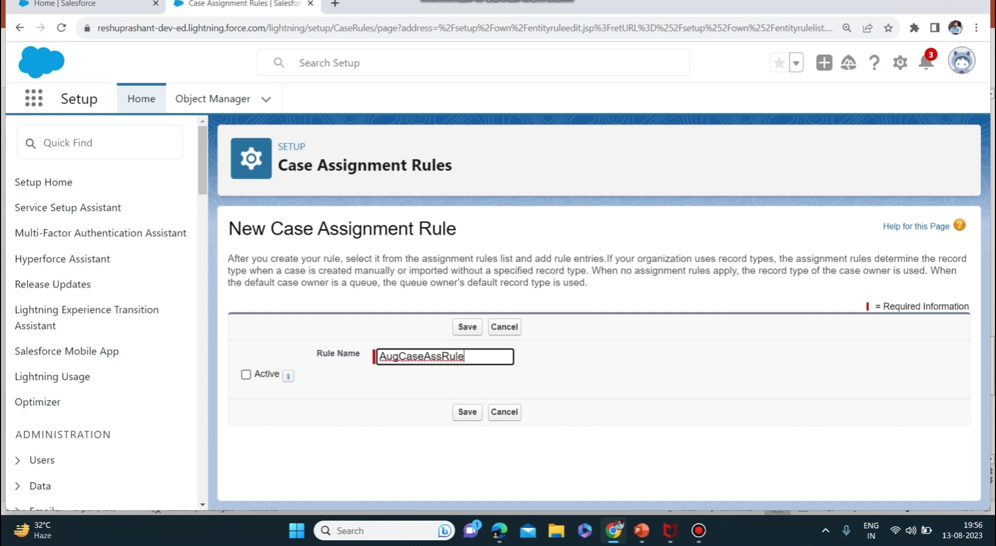
{"action": "key", "text": "Tab"}
{"action": "key", "text": "space"}
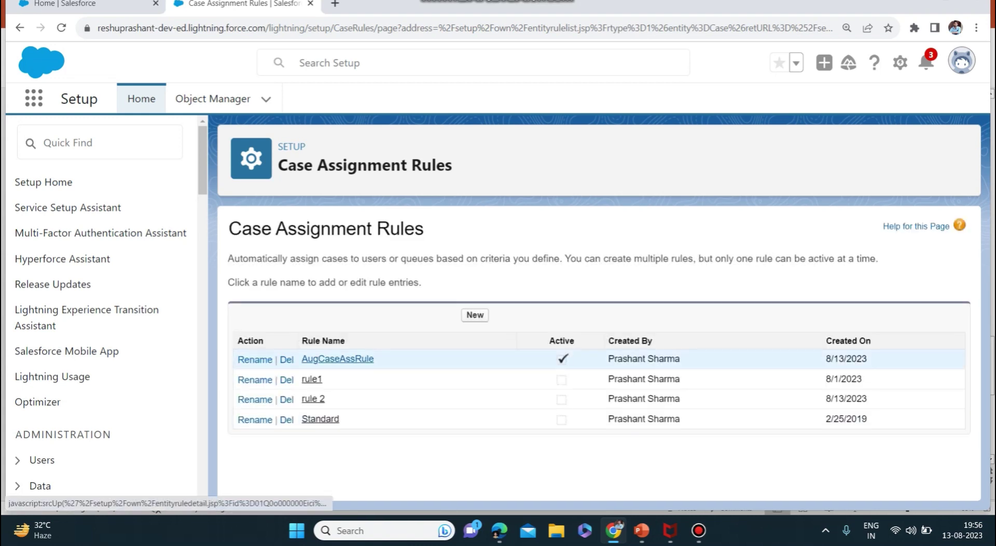
- Open AugCaseAssRule and start a new rule entry with Sort Order 1
{"action": "left_click", "coordinate": [337, 358]}
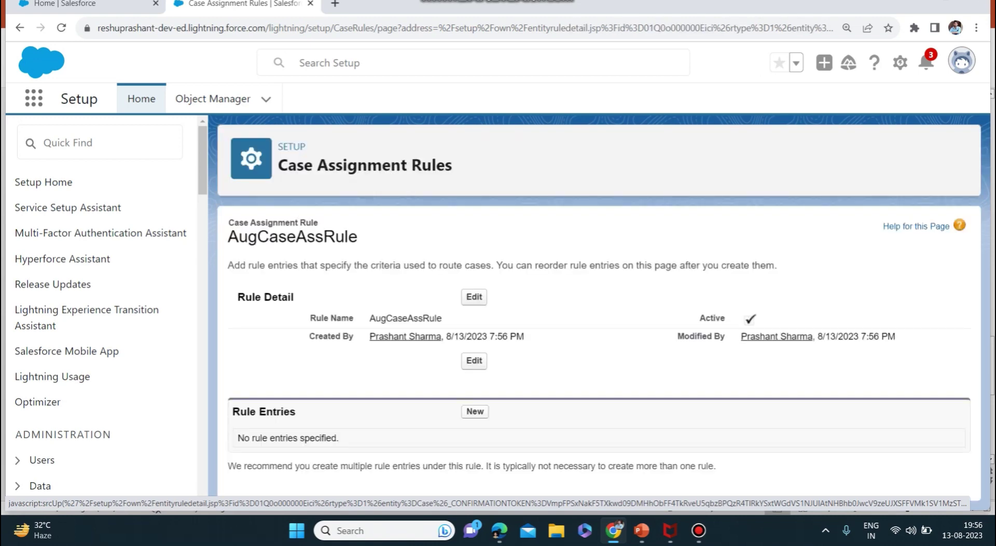
{"action": "left_click", "coordinate": [475, 411]}
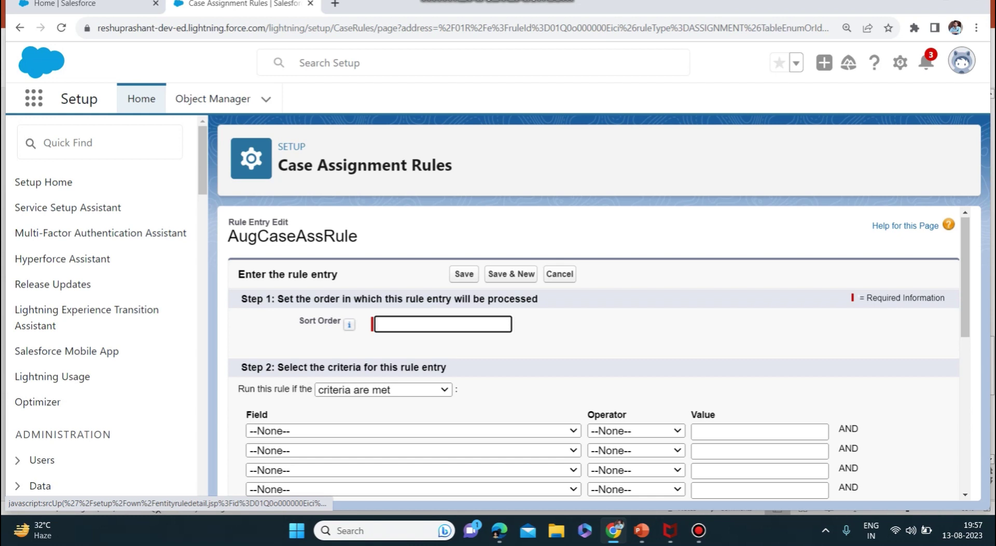
{"action": "type", "text": "1"}
{"action": "mouse_move", "coordinate": [349, 324]}
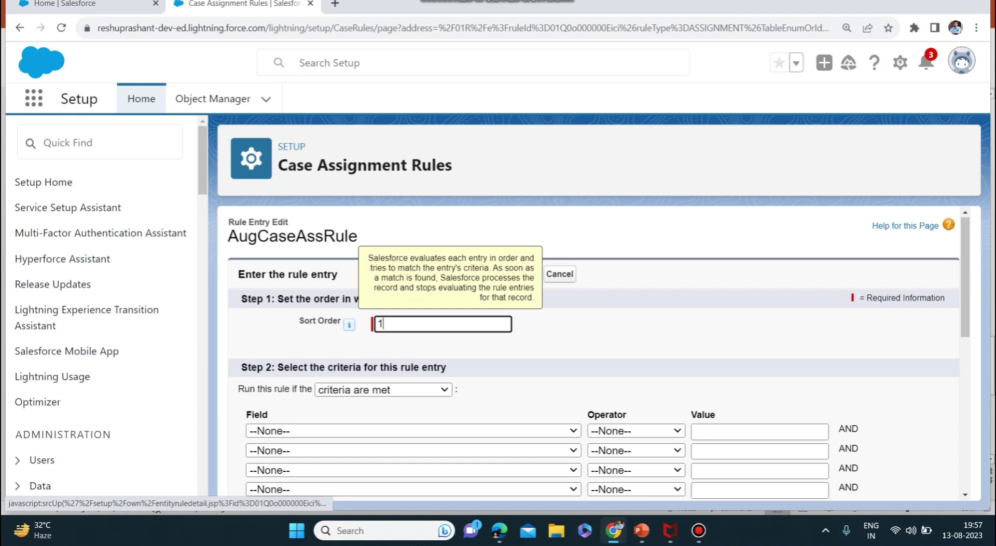
{"action": "scroll", "coordinate": [349, 324], "scroll_direction": "down", "scroll_amount": 1}
{"action": "scroll", "coordinate": [594, 350], "scroll_direction": "down", "scroll_amount": 3}
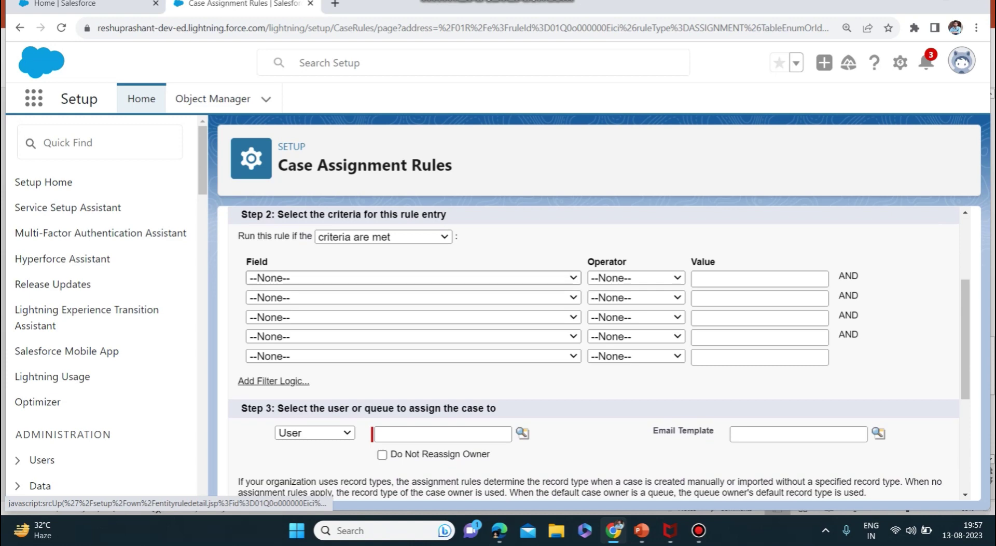
- Set criteria row 1 to Case: Priority equals High
{"action": "left_click", "coordinate": [413, 277]}
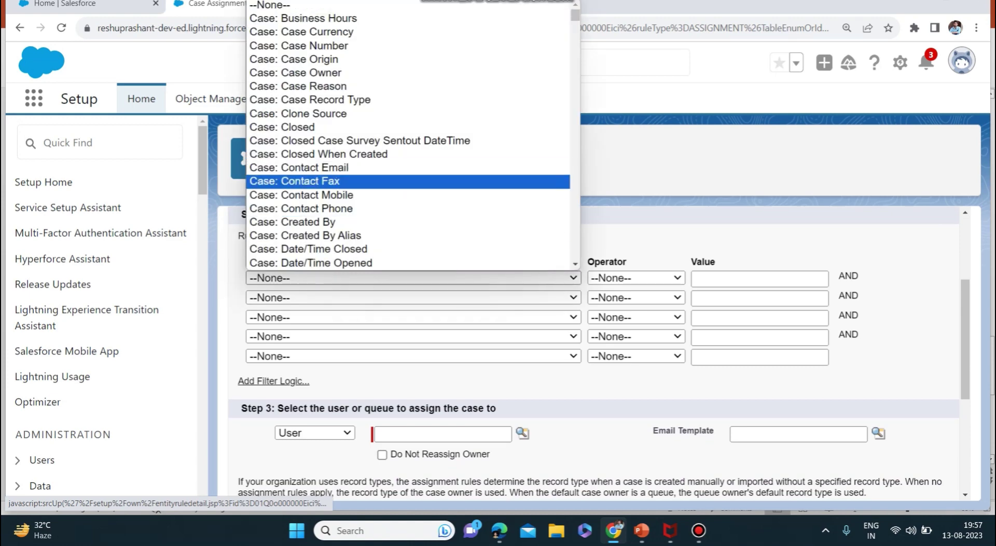
{"action": "scroll", "coordinate": [408, 135], "scroll_direction": "down", "scroll_amount": 1}
{"action": "scroll", "coordinate": [408, 135], "scroll_direction": "down", "scroll_amount": 4}
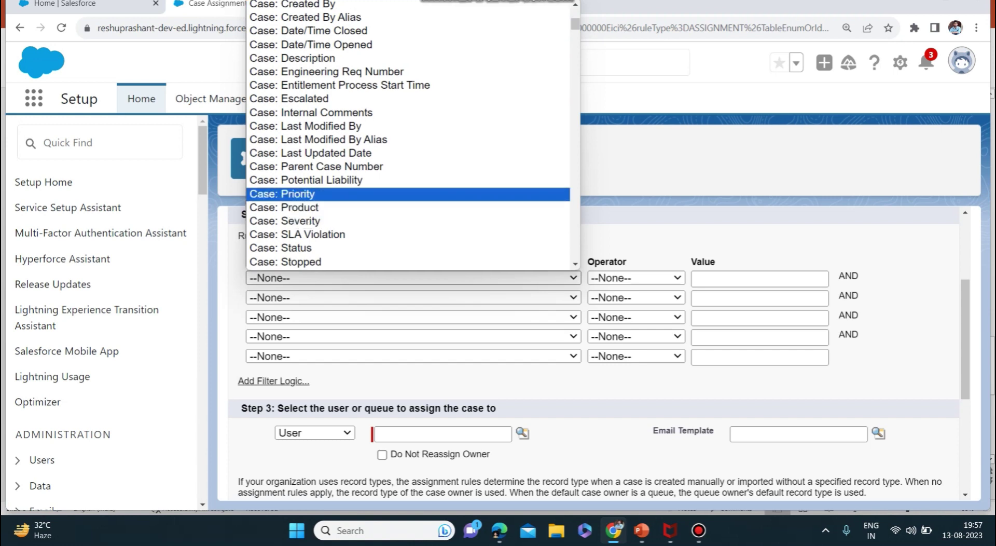
{"action": "left_click", "coordinate": [290, 194]}
{"action": "left_click", "coordinate": [636, 278]}
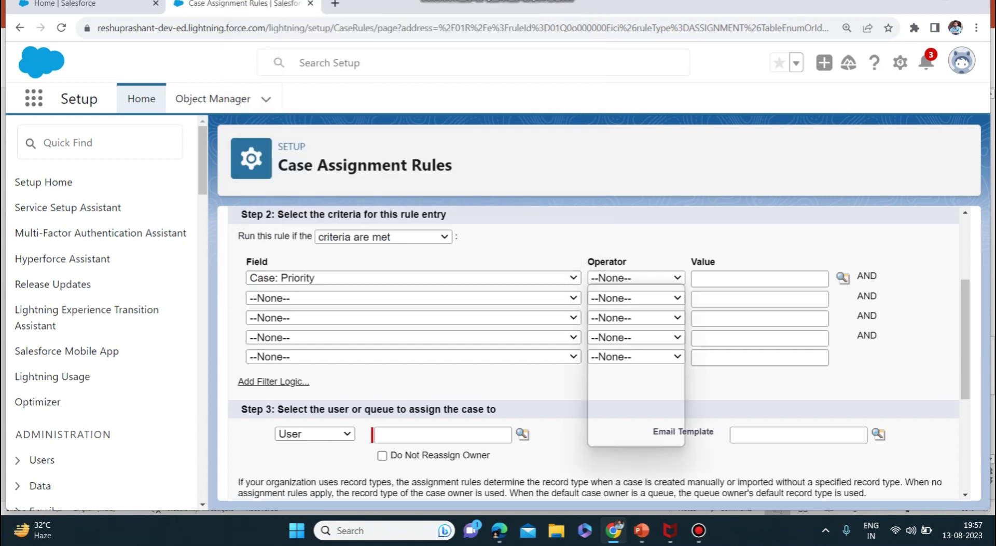
{"action": "left_click", "coordinate": [617, 305]}
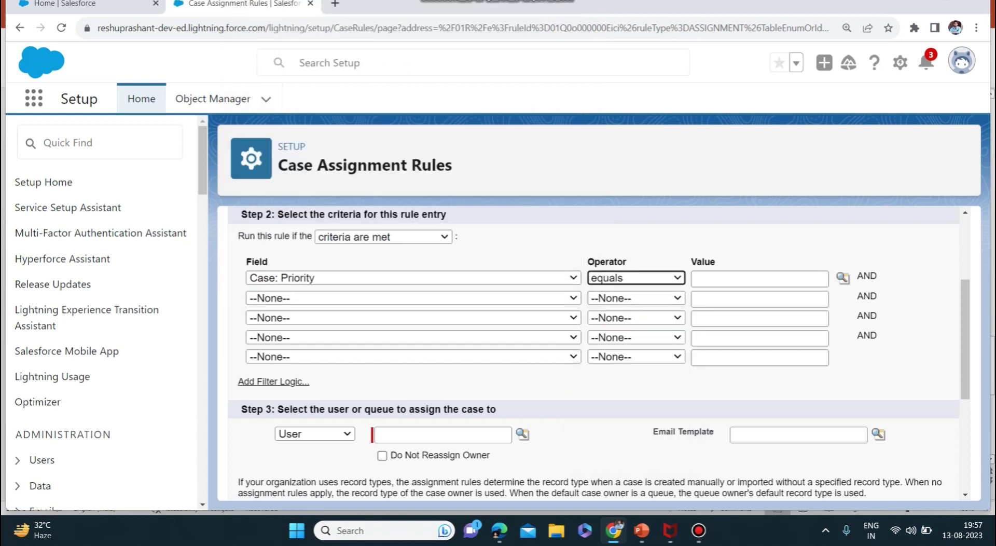
{"action": "left_click", "coordinate": [843, 278]}
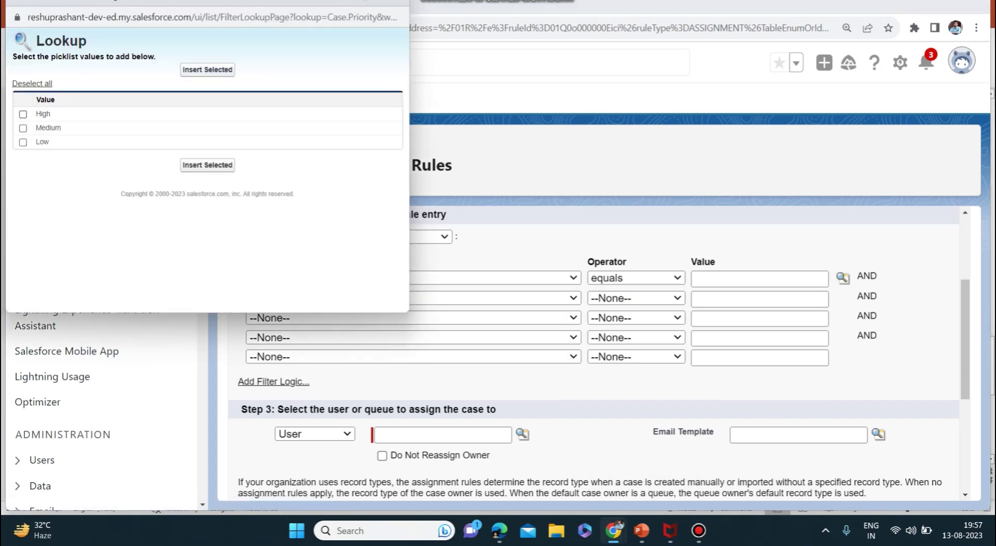
{"action": "left_click", "coordinate": [23, 114]}
{"action": "left_click", "coordinate": [208, 165]}
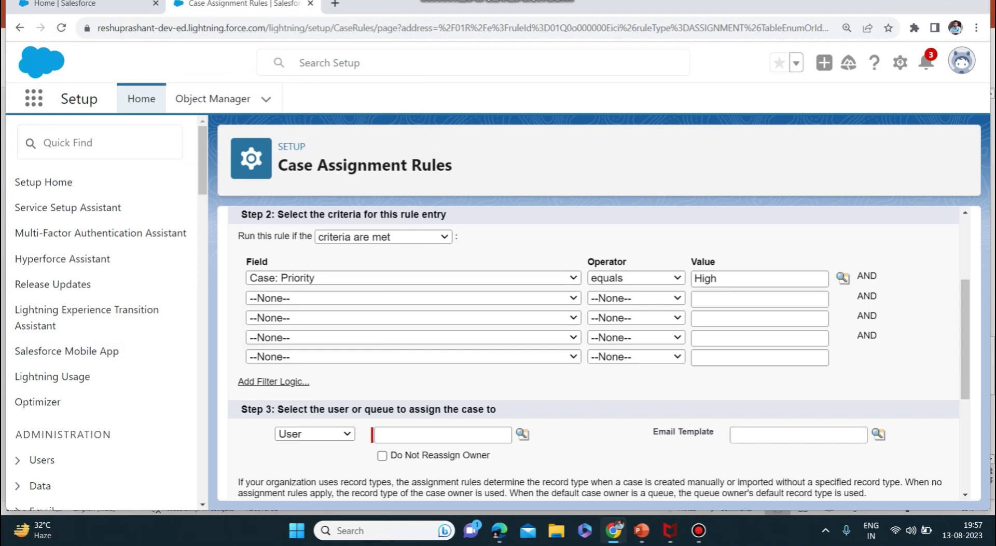
{"action": "left_click", "coordinate": [410, 298]}
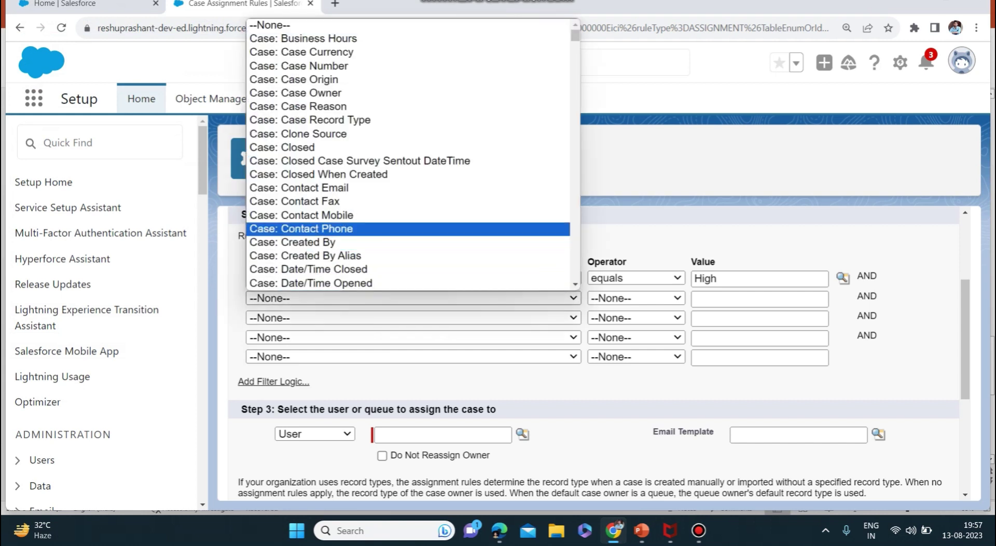
- Set criteria row 2 to Case: Status equals New
{"action": "scroll", "coordinate": [408, 154], "scroll_direction": "down", "scroll_amount": 2}
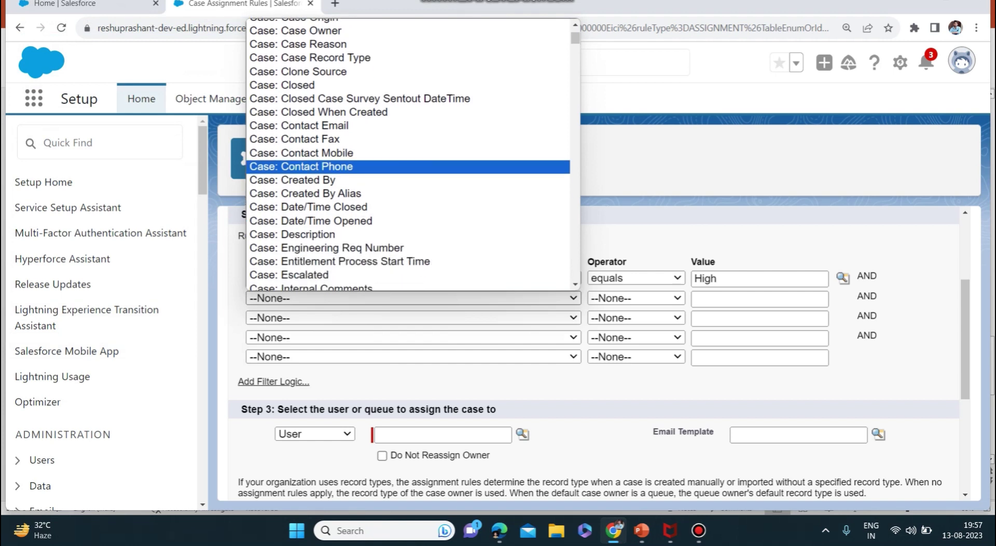
{"action": "scroll", "coordinate": [408, 155], "scroll_direction": "down", "scroll_amount": 7}
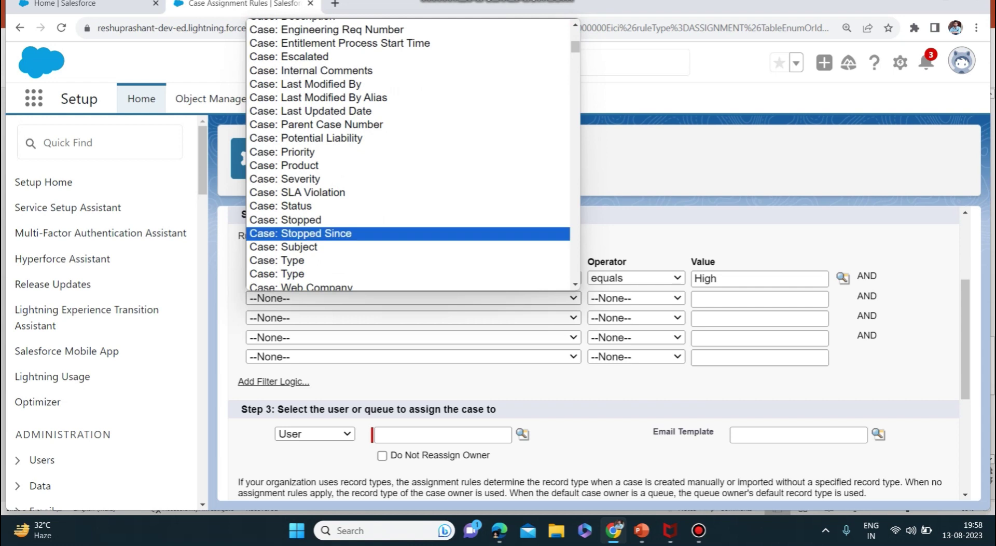
{"action": "left_click", "coordinate": [280, 206]}
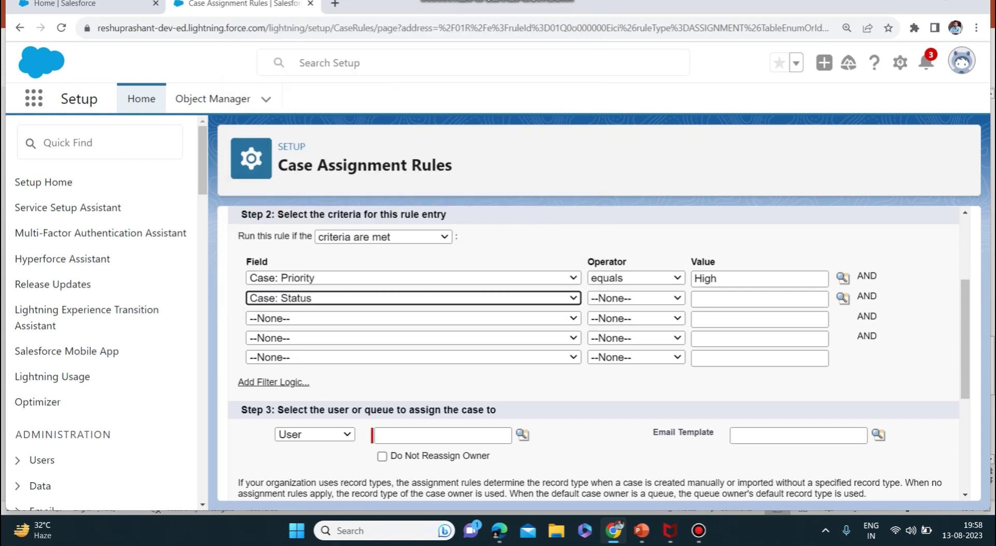
{"action": "left_click", "coordinate": [636, 298]}
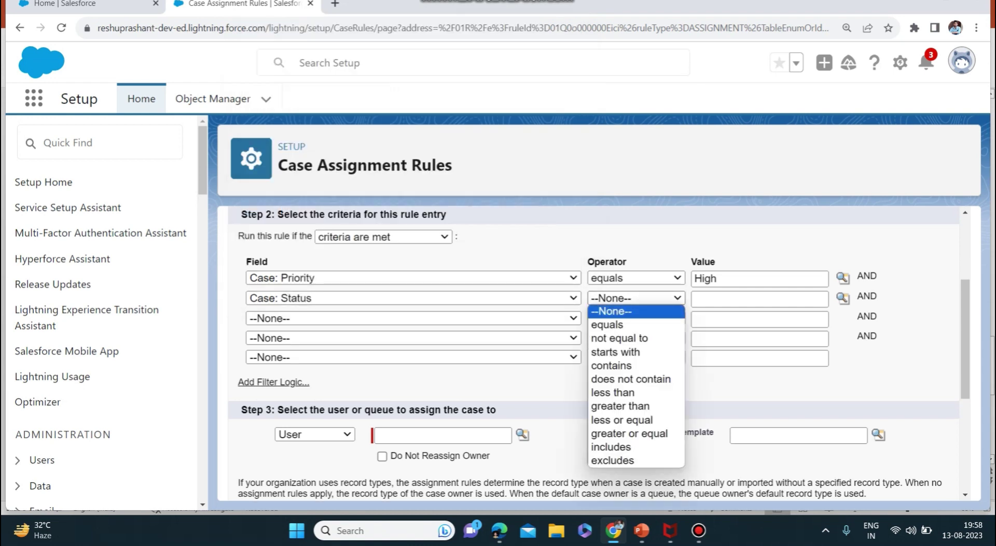
{"action": "left_click", "coordinate": [607, 325]}
{"action": "left_click", "coordinate": [760, 298]}
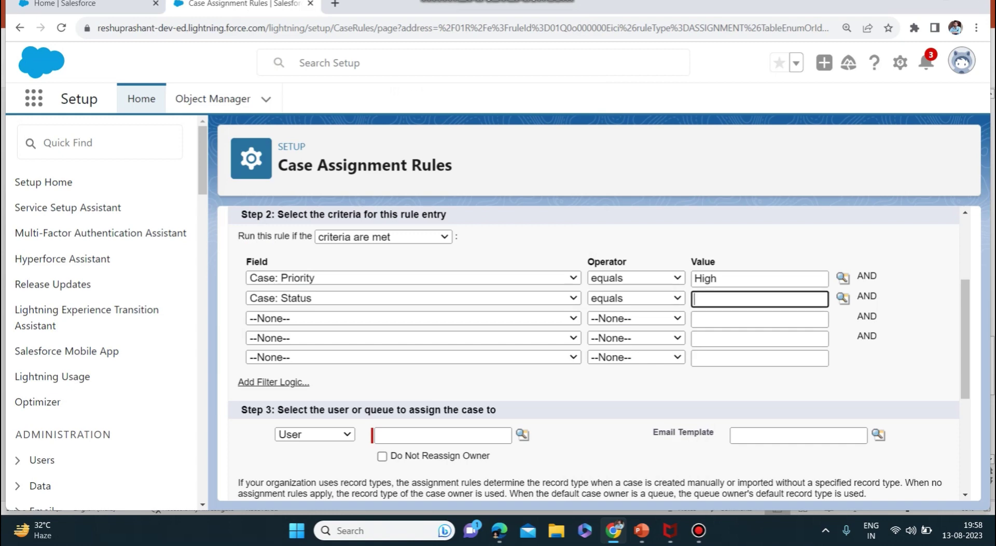
{"action": "left_click", "coordinate": [842, 297]}
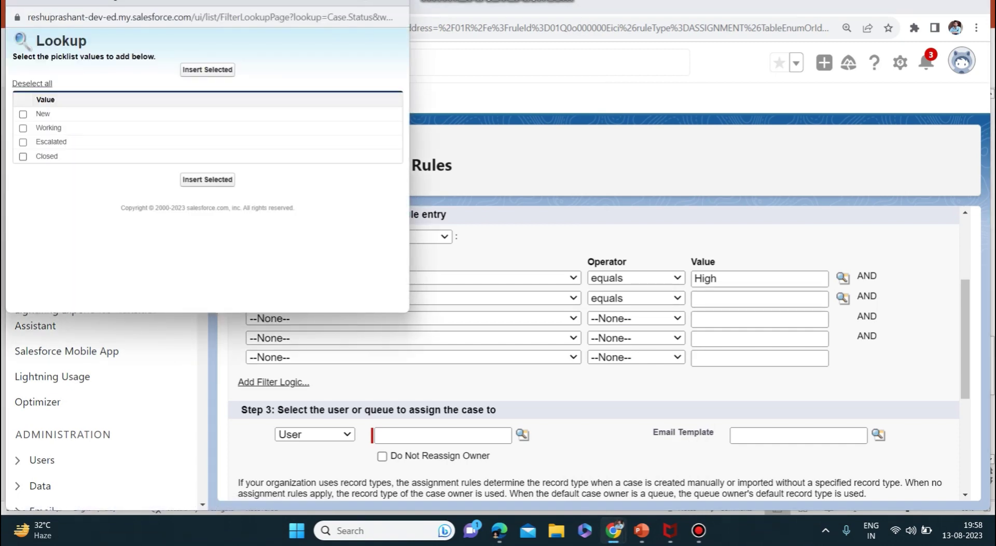
{"action": "left_click", "coordinate": [23, 114]}
{"action": "left_click", "coordinate": [23, 114]}
{"action": "left_click", "coordinate": [208, 179]}
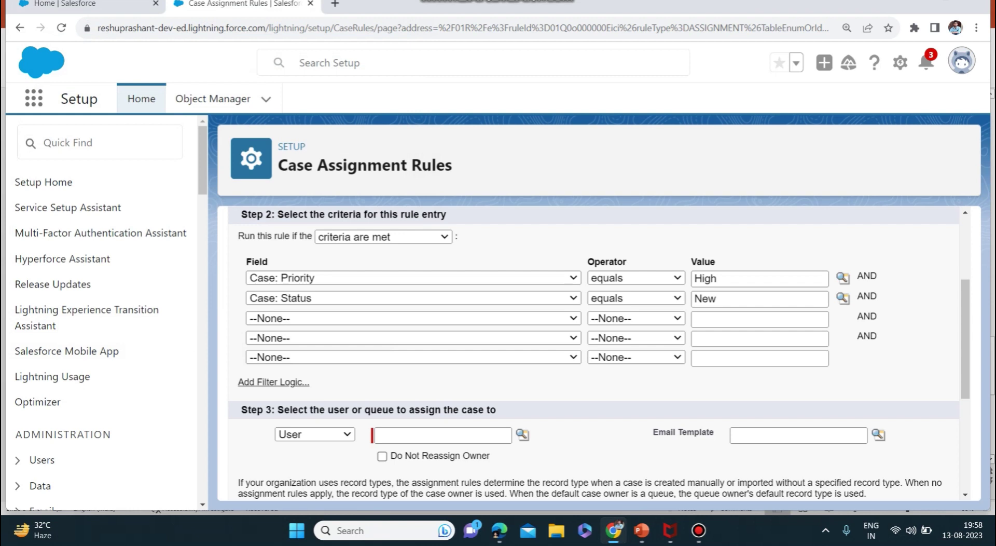
{"action": "scroll", "coordinate": [594, 353], "scroll_direction": "down", "scroll_amount": 2}
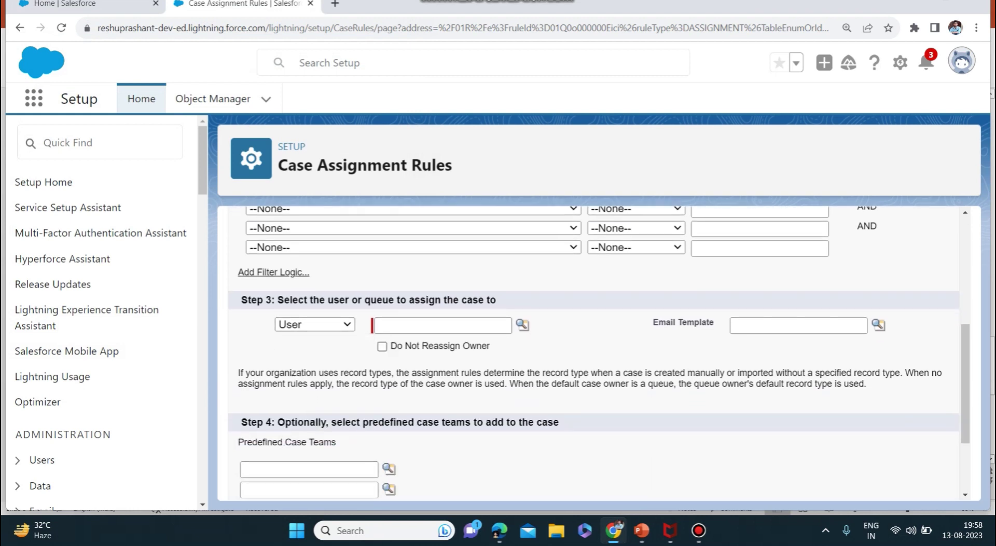
- Change the assignee type from User to Queue, then duplicate the rules page tab
{"action": "left_click", "coordinate": [314, 324]}
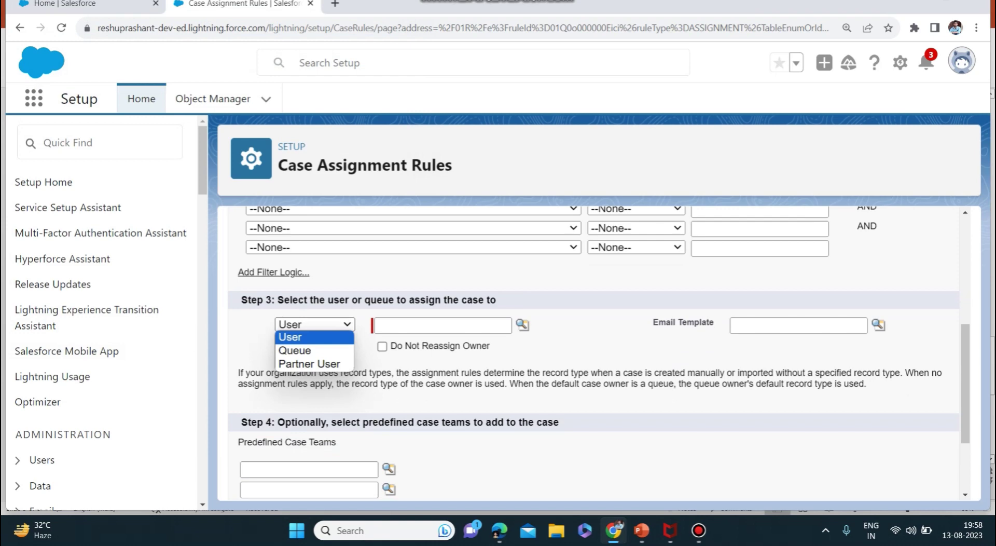
{"action": "left_click", "coordinate": [441, 325]}
{"action": "left_click", "coordinate": [523, 325]}
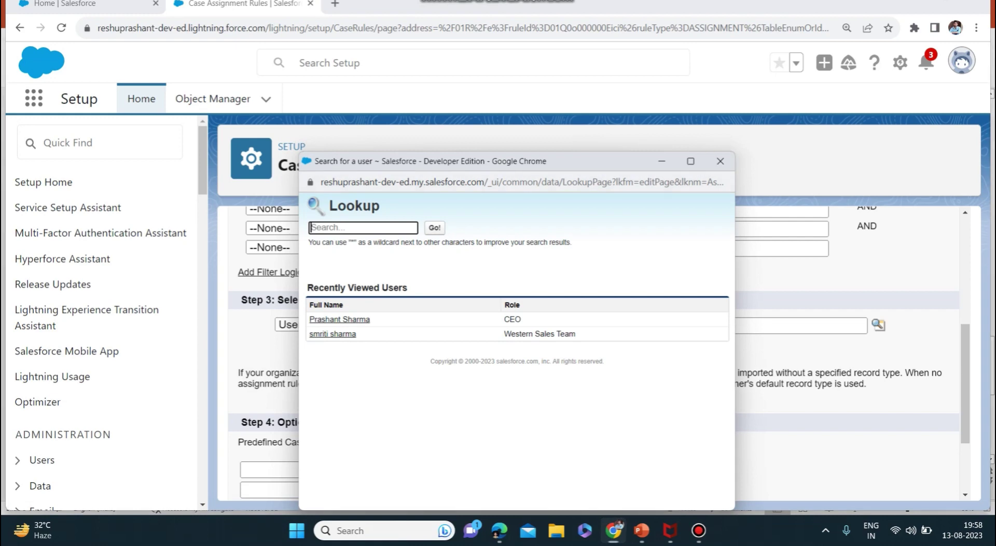
{"action": "left_click", "coordinate": [314, 324]}
{"action": "left_click", "coordinate": [313, 324]}
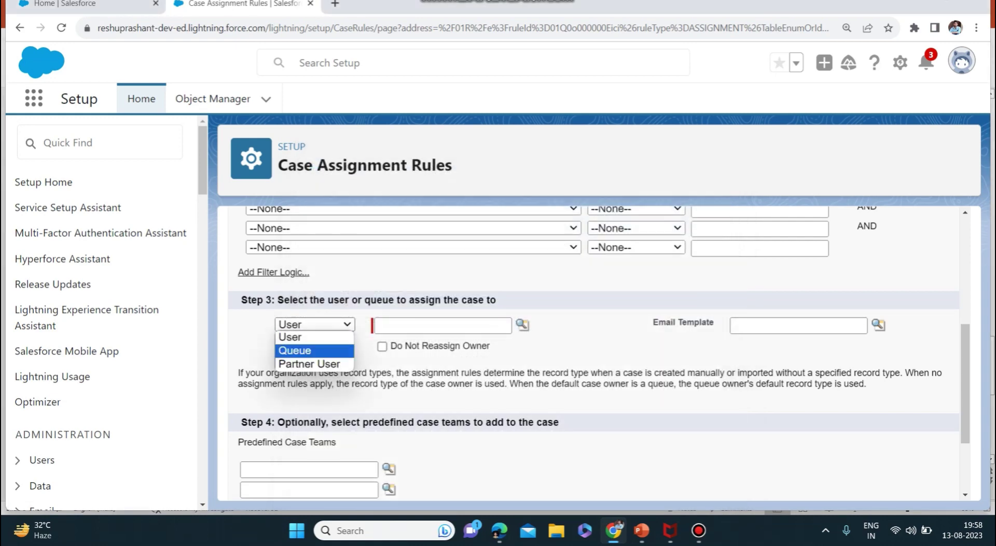
{"action": "left_click", "coordinate": [295, 350]}
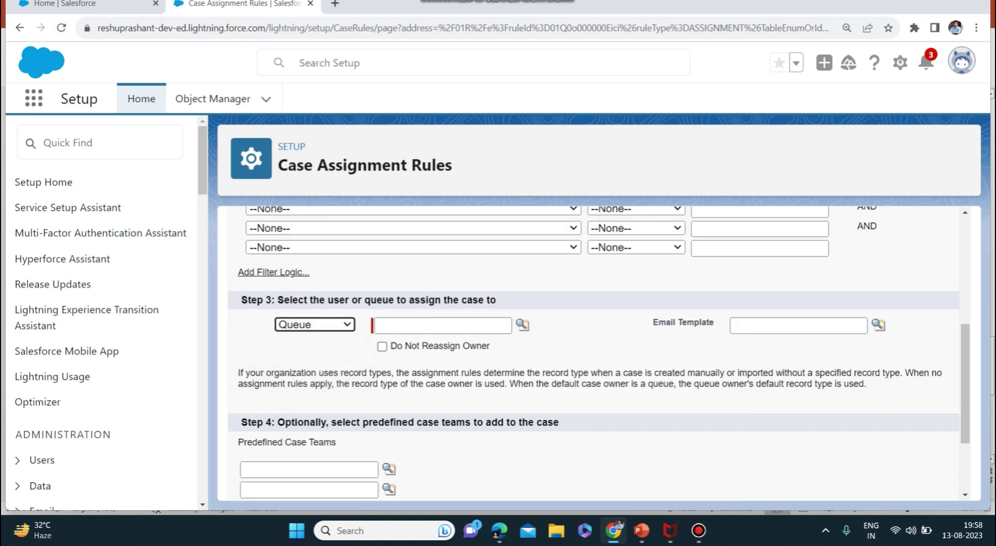
{"action": "right_click", "coordinate": [242, 4]}
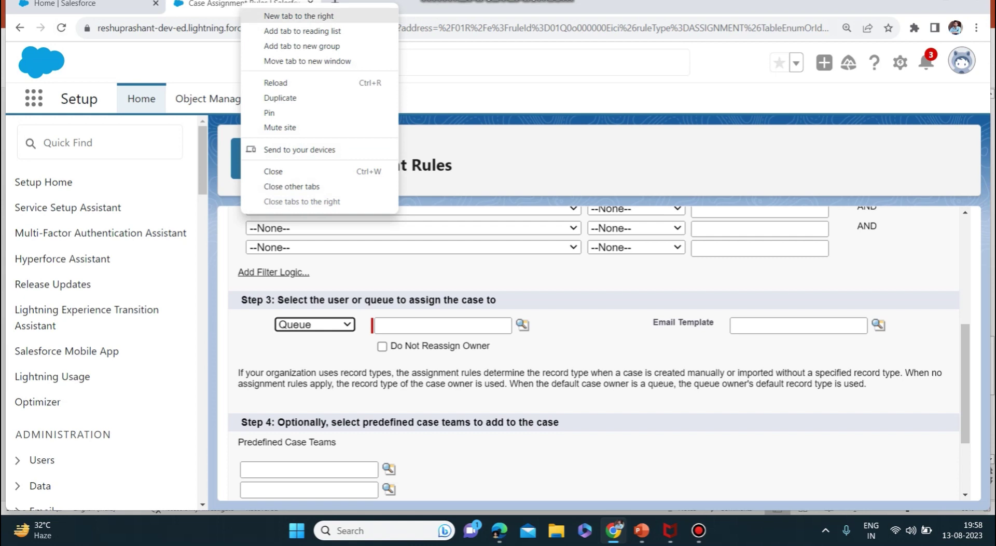
{"action": "left_click", "coordinate": [276, 98]}
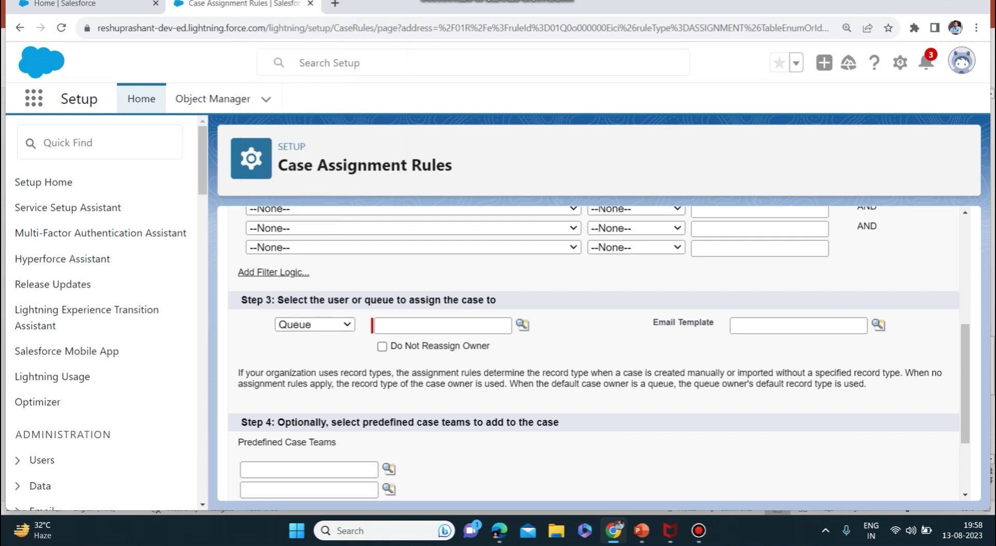
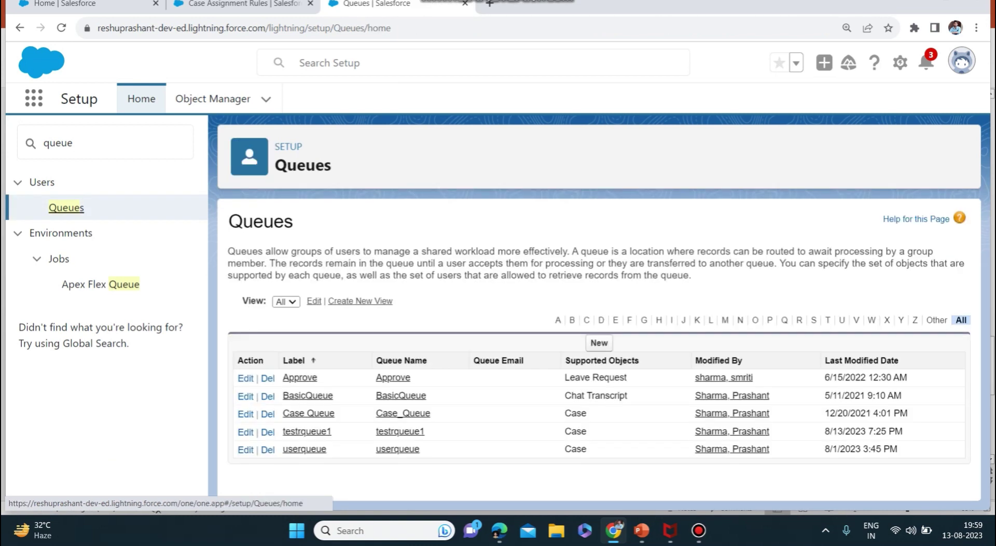
- Create a new queue labelled AugQueue that supports Case records
{"action": "left_click", "coordinate": [600, 342]}
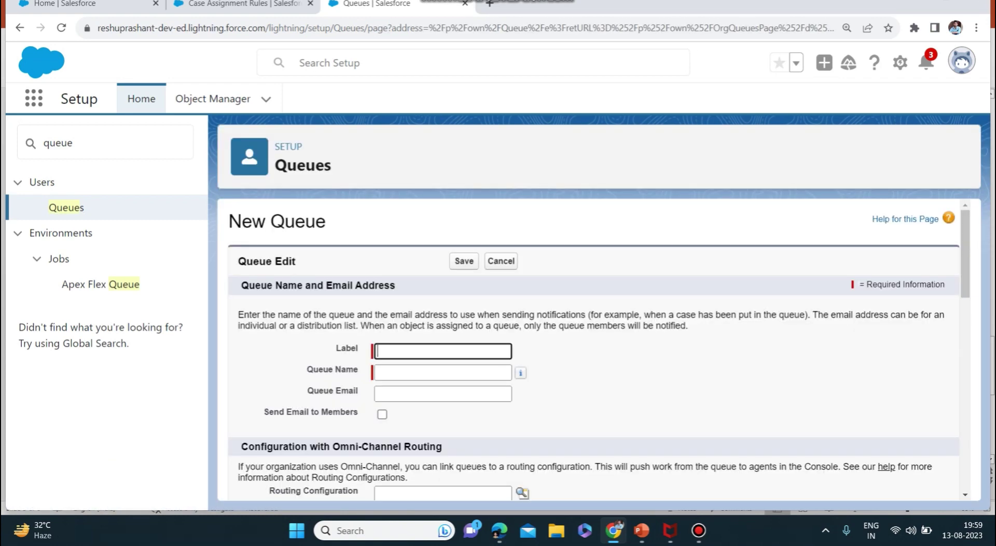
{"action": "type", "text": "AugQueue"}
{"action": "left_click", "coordinate": [406, 372]}
{"action": "key", "text": "Tab"}
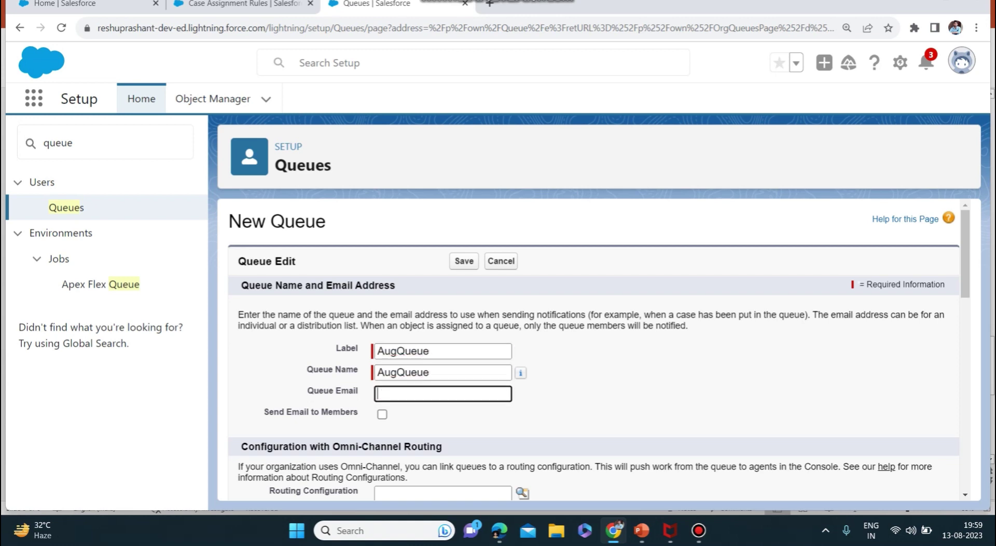
{"action": "scroll", "coordinate": [405, 372], "scroll_direction": "down", "scroll_amount": 3}
{"action": "scroll", "coordinate": [593, 353], "scroll_direction": "down", "scroll_amount": 3}
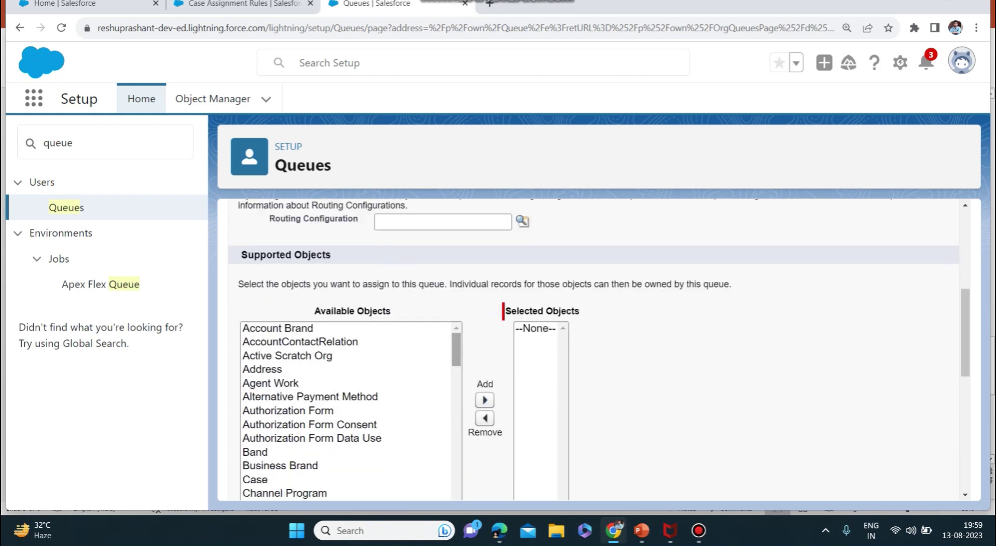
{"action": "scroll", "coordinate": [456, 353], "scroll_direction": "down", "scroll_amount": 2}
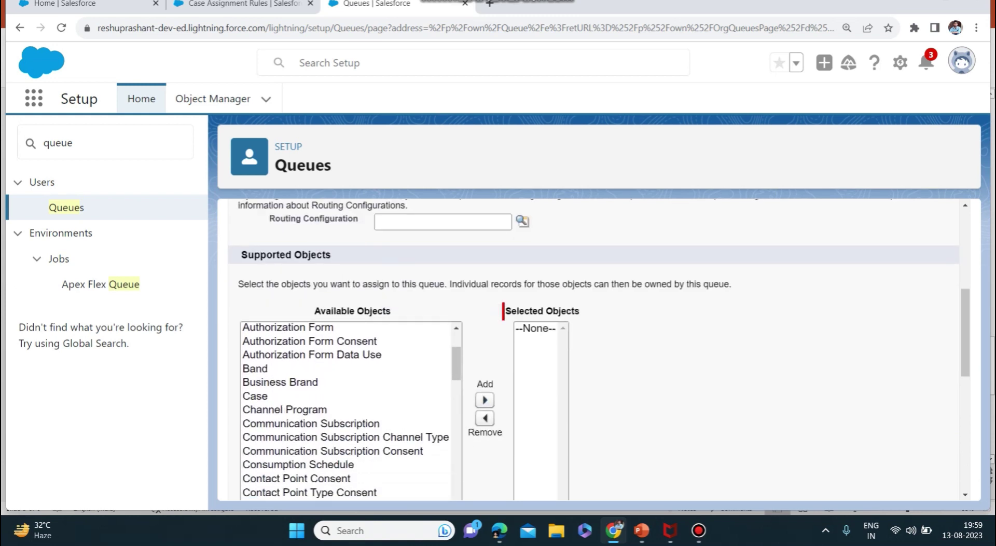
{"action": "left_click", "coordinate": [255, 396]}
{"action": "left_click", "coordinate": [484, 386]}
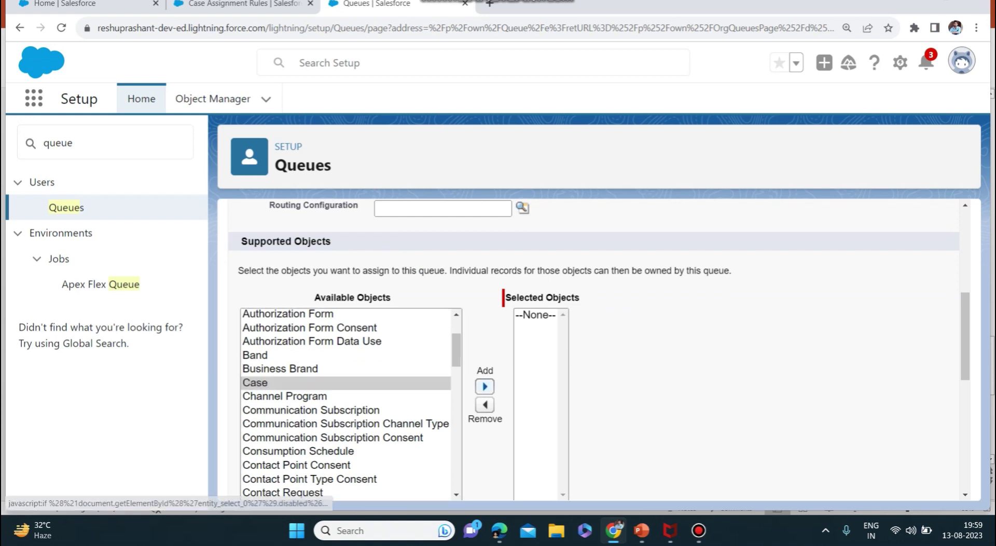
- Add four users as queue members and save the AugQueue queue
{"action": "scroll", "coordinate": [485, 386], "scroll_direction": "down", "scroll_amount": 4}
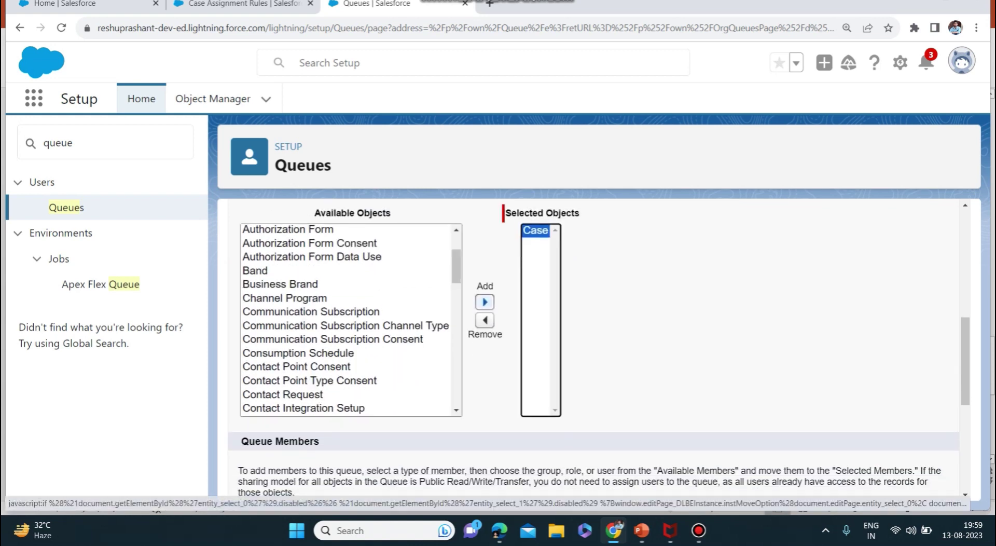
{"action": "scroll", "coordinate": [594, 350], "scroll_direction": "down", "scroll_amount": 3}
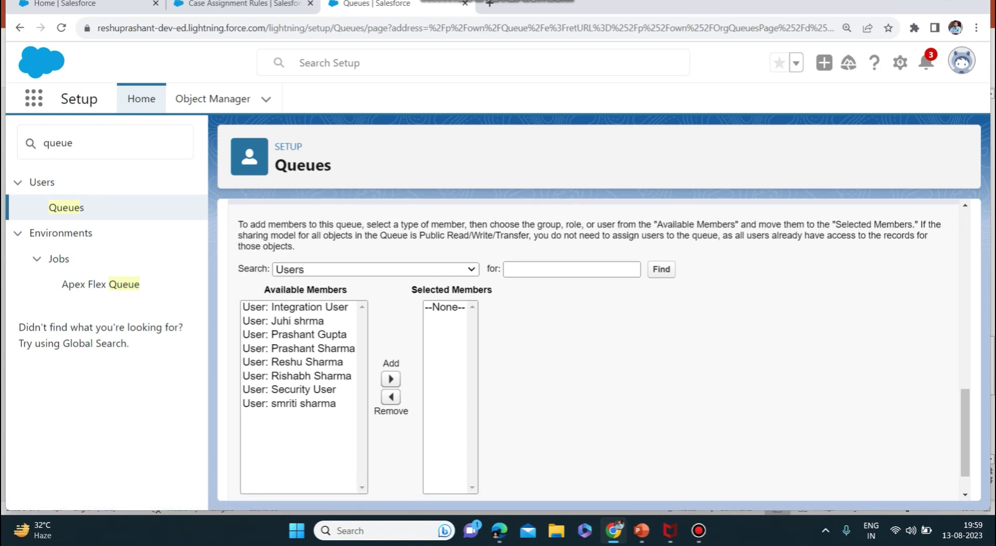
{"action": "left_click", "coordinate": [298, 348]}
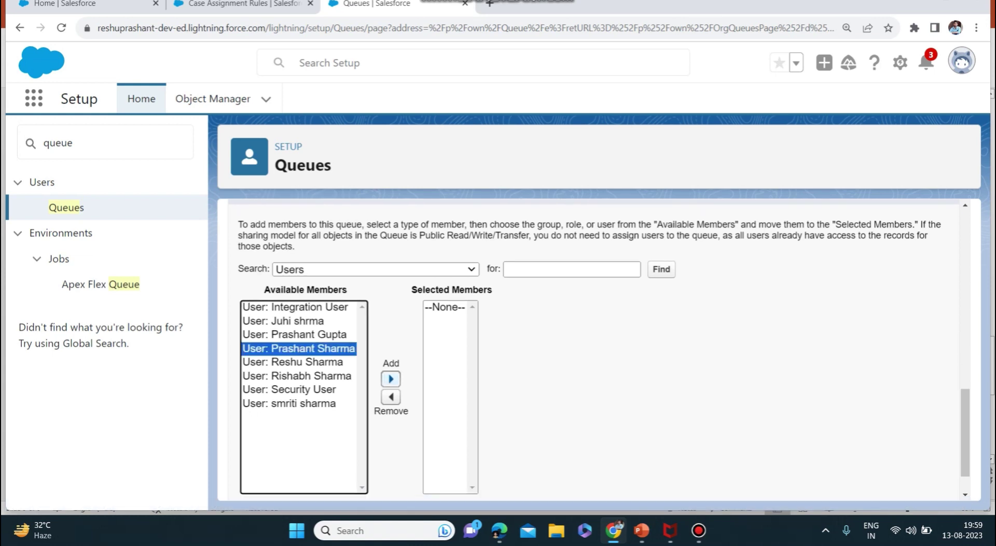
{"action": "left_click", "coordinate": [391, 379]}
{"action": "left_click", "coordinate": [289, 389]}
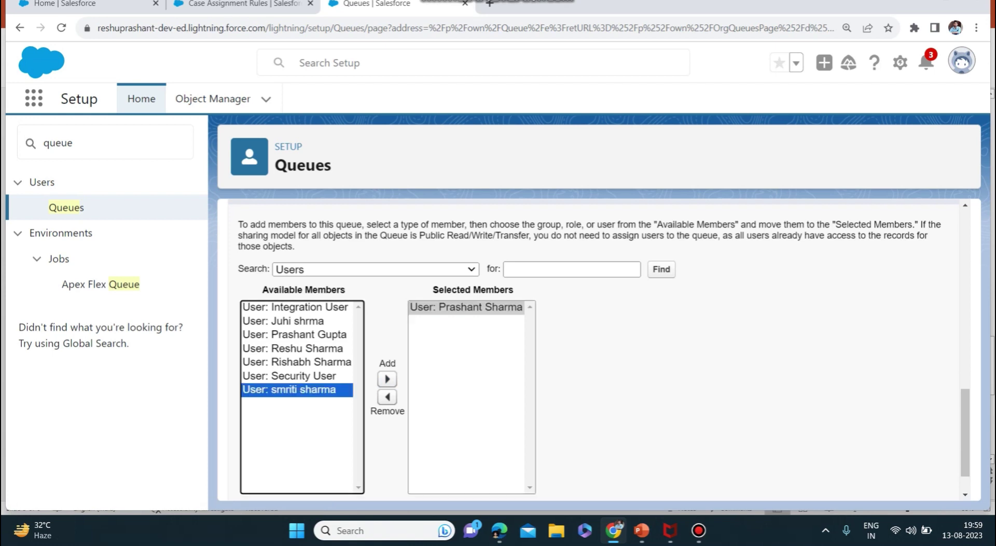
{"action": "left_click", "coordinate": [387, 379]}
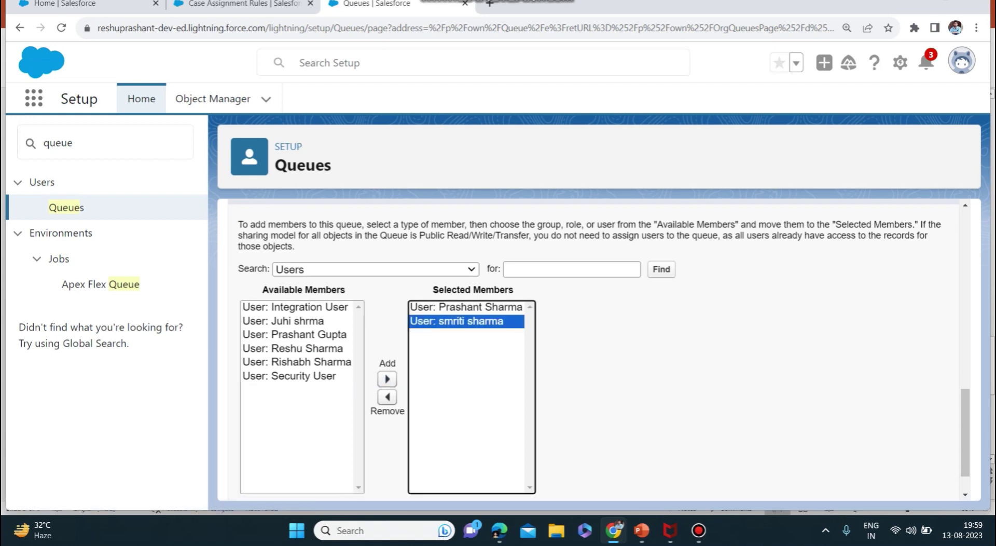
{"action": "left_click", "coordinate": [283, 320]}
{"action": "left_click", "coordinate": [387, 379]}
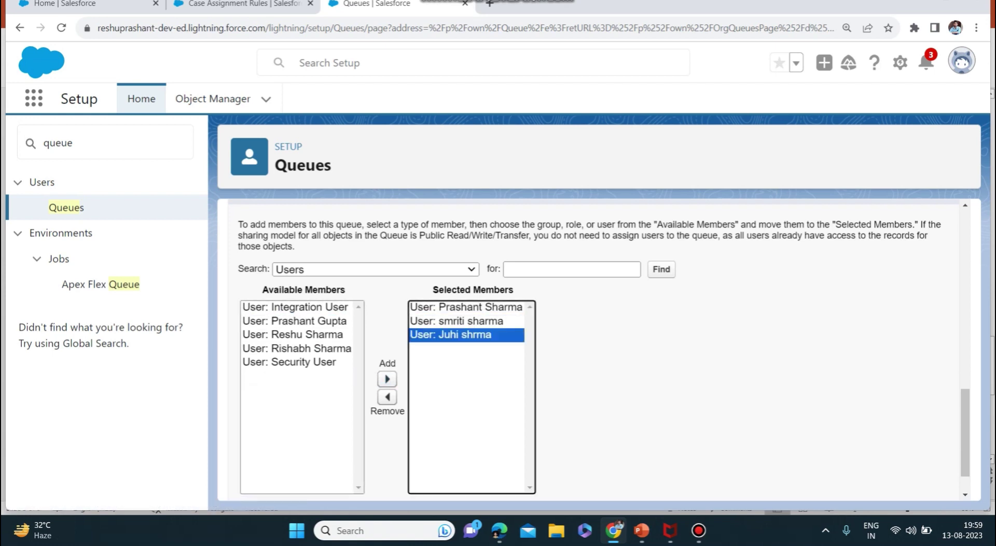
{"action": "left_click", "coordinate": [295, 321]}
{"action": "left_click", "coordinate": [387, 379]}
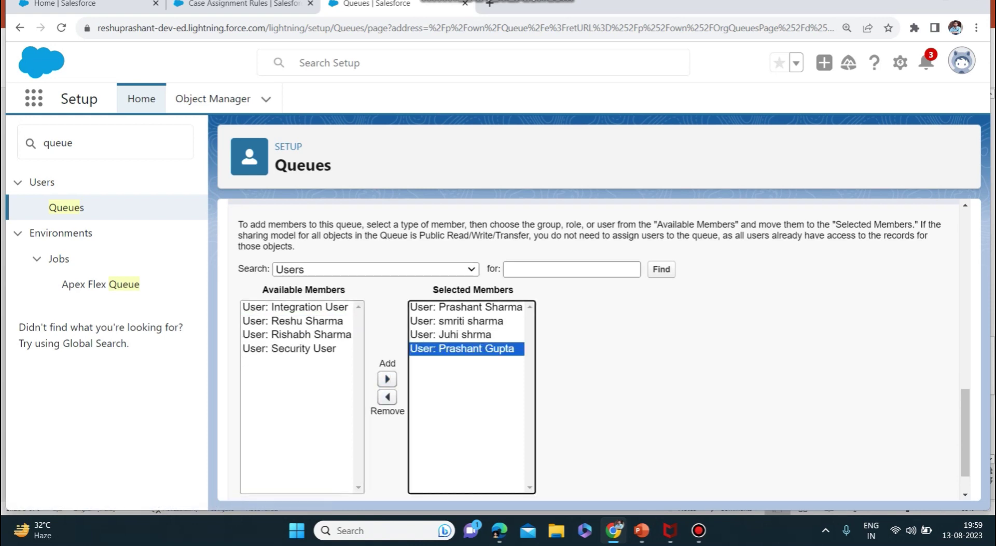
{"action": "scroll", "coordinate": [592, 348], "scroll_direction": "down", "scroll_amount": 2}
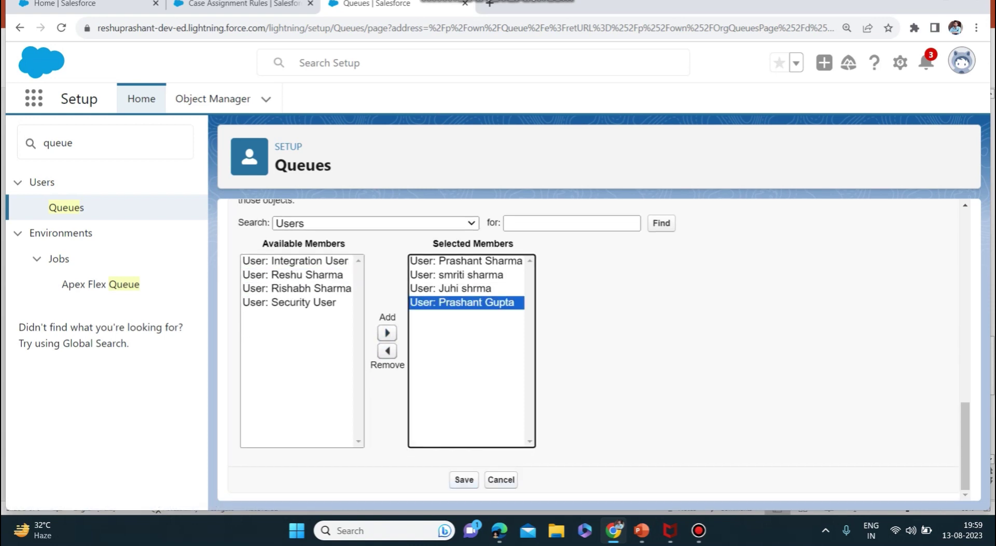
{"action": "left_click", "coordinate": [464, 480]}
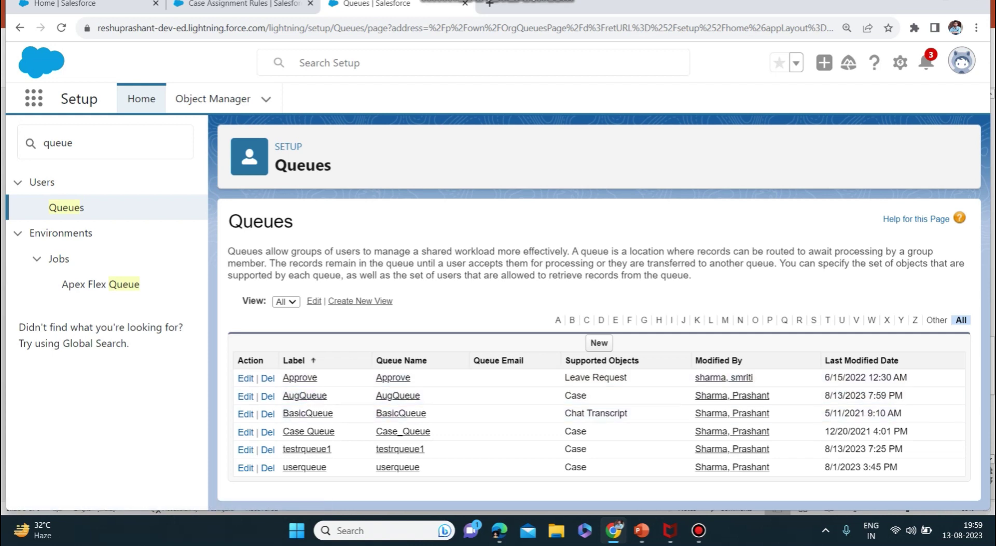
- Route the AugCaseAssRule entry to AugQueue with the Support: Case Assignment Notification template, and save it
{"action": "key", "text": "ctrl+shift+Tab"}
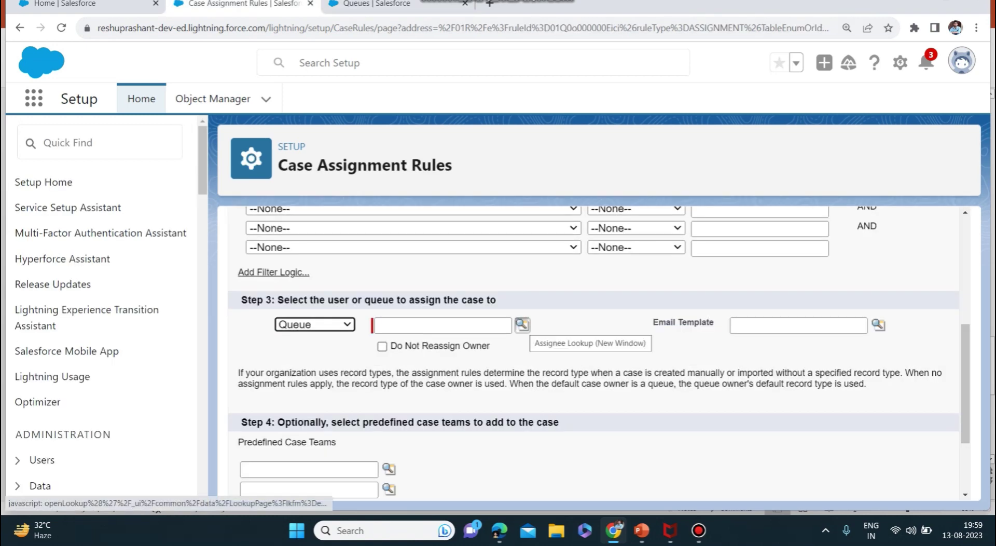
{"action": "left_click", "coordinate": [522, 325]}
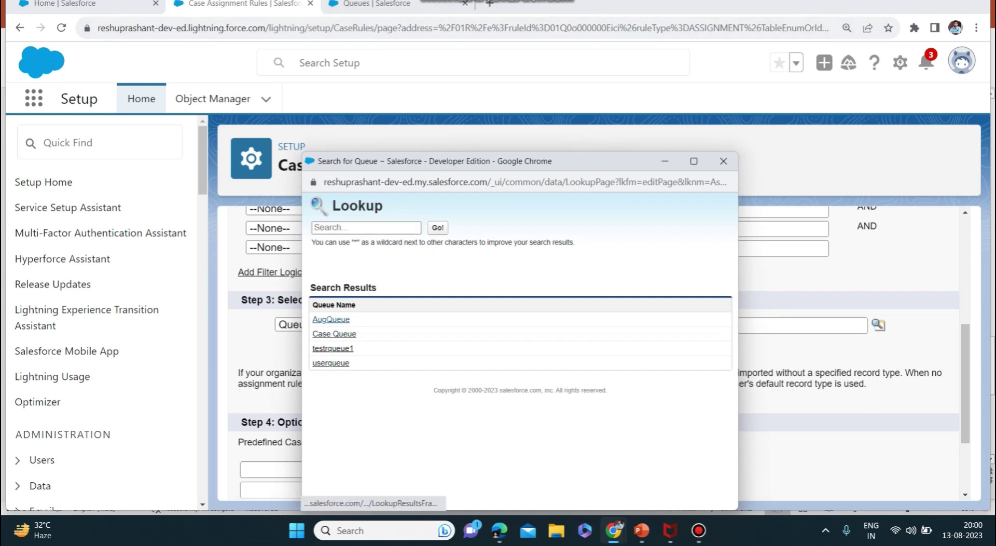
{"action": "left_click", "coordinate": [343, 320]}
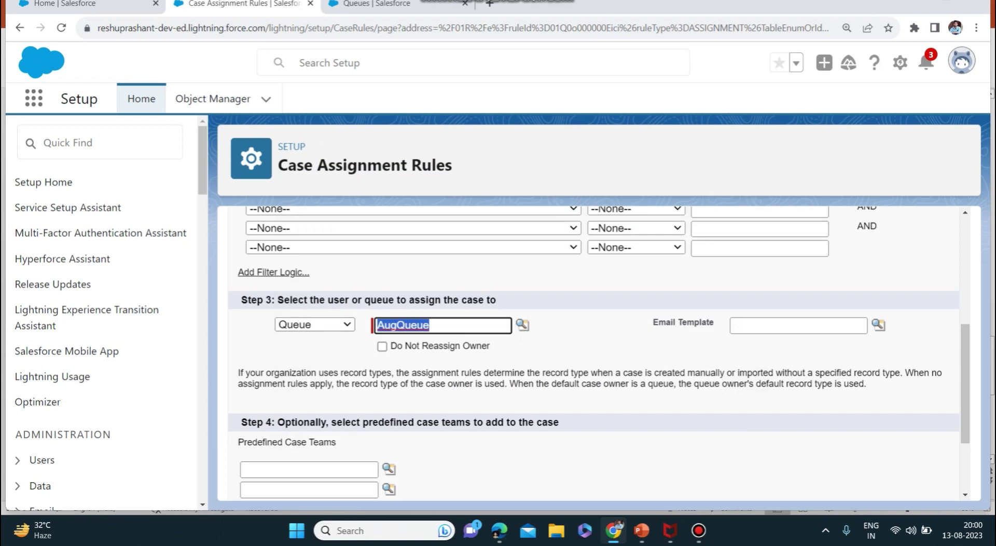
{"action": "left_click", "coordinate": [879, 325]}
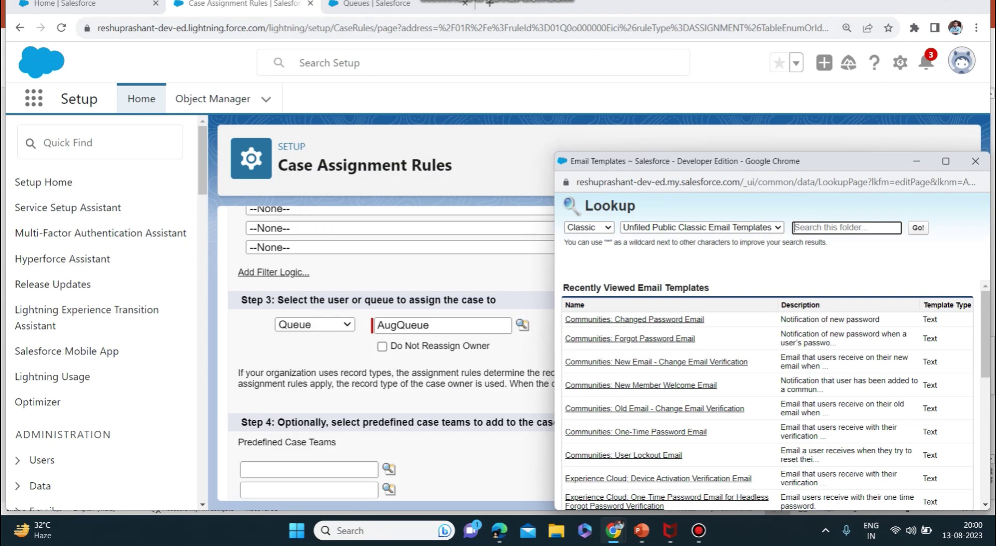
{"action": "scroll", "coordinate": [768, 397], "scroll_direction": "down", "scroll_amount": 5}
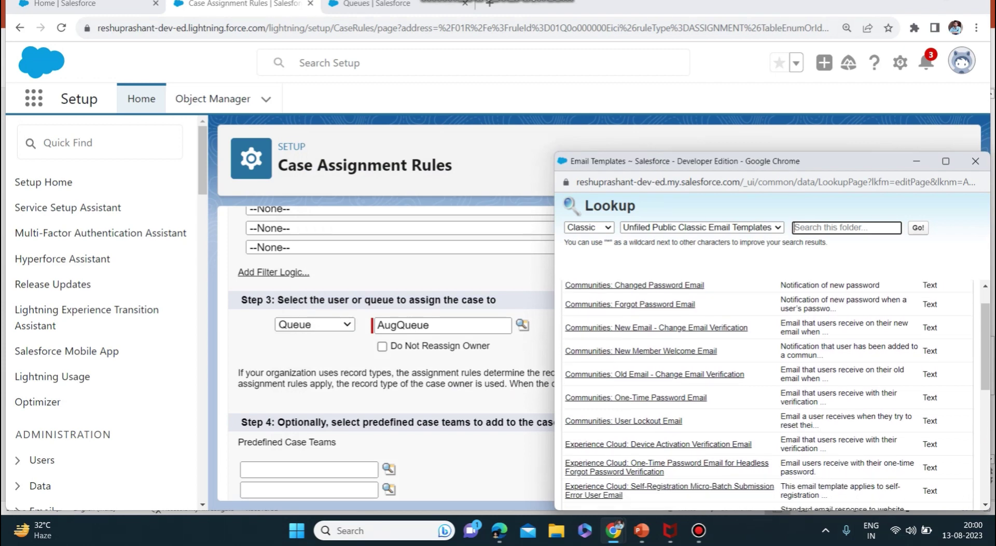
{"action": "scroll", "coordinate": [768, 394], "scroll_direction": "down", "scroll_amount": 5}
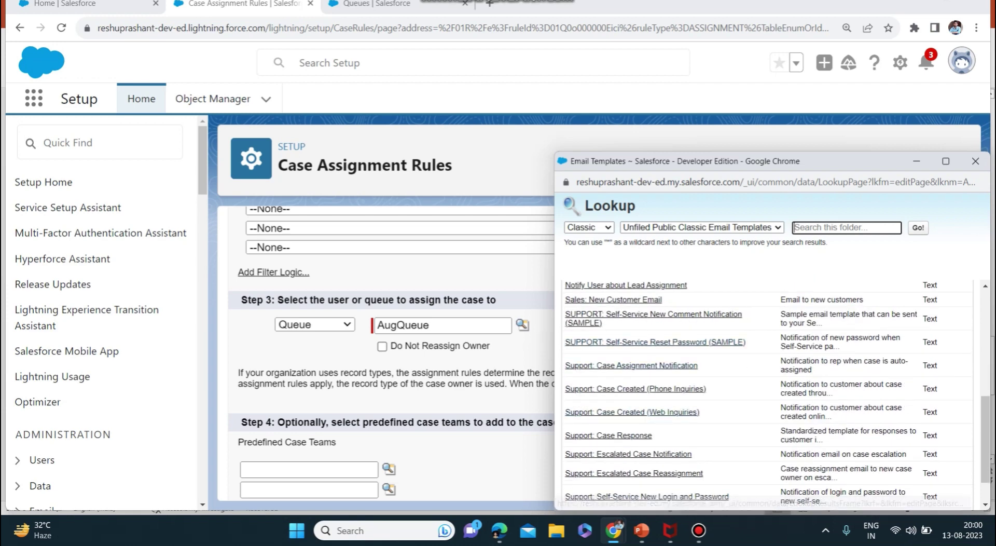
{"action": "scroll", "coordinate": [632, 428], "scroll_direction": "up", "scroll_amount": 1}
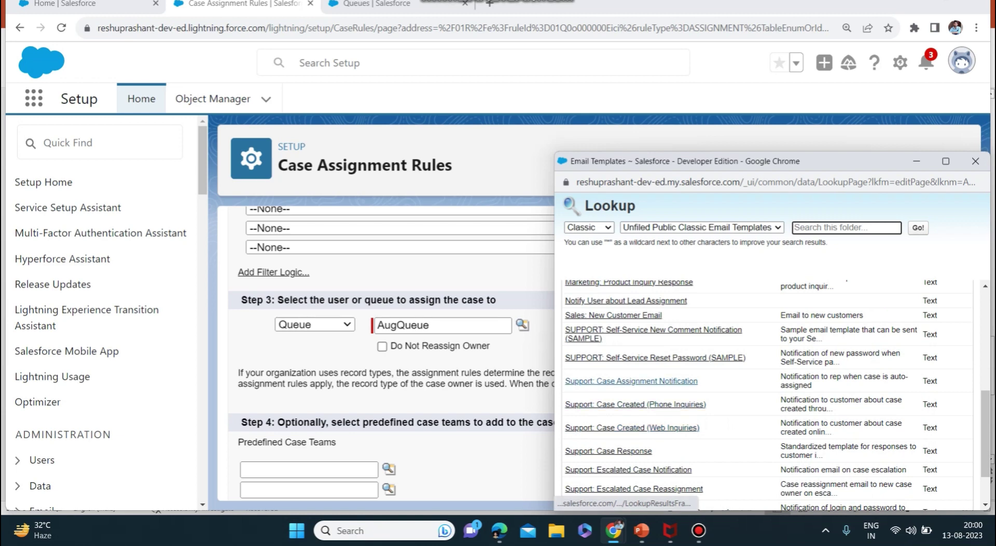
{"action": "left_click", "coordinate": [631, 381]}
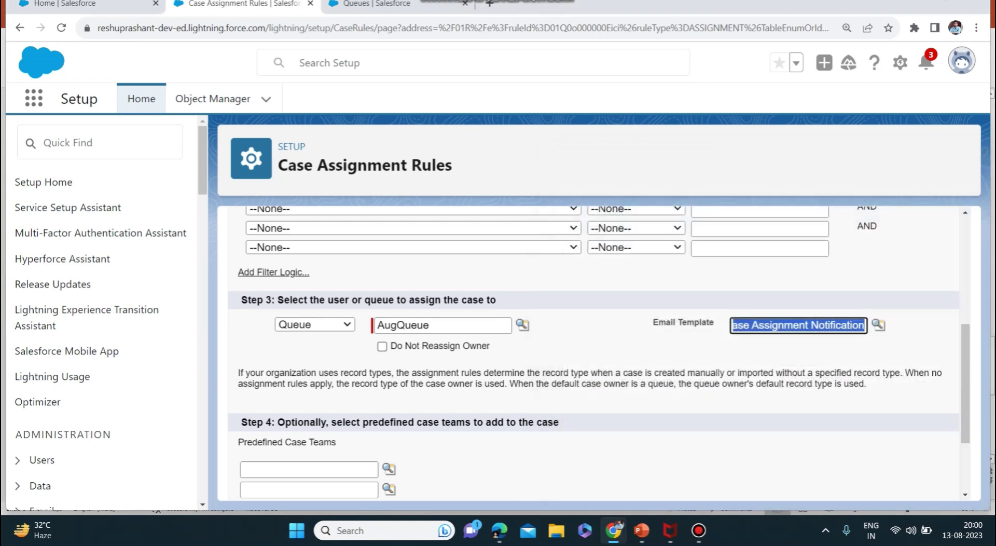
{"action": "scroll", "coordinate": [597, 353], "scroll_direction": "down", "scroll_amount": 2}
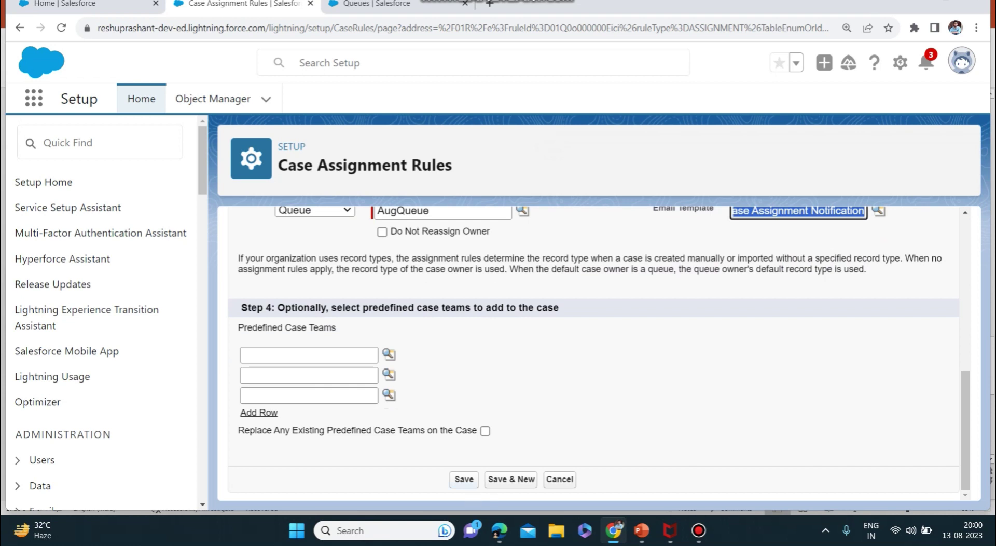
{"action": "left_click", "coordinate": [464, 479]}
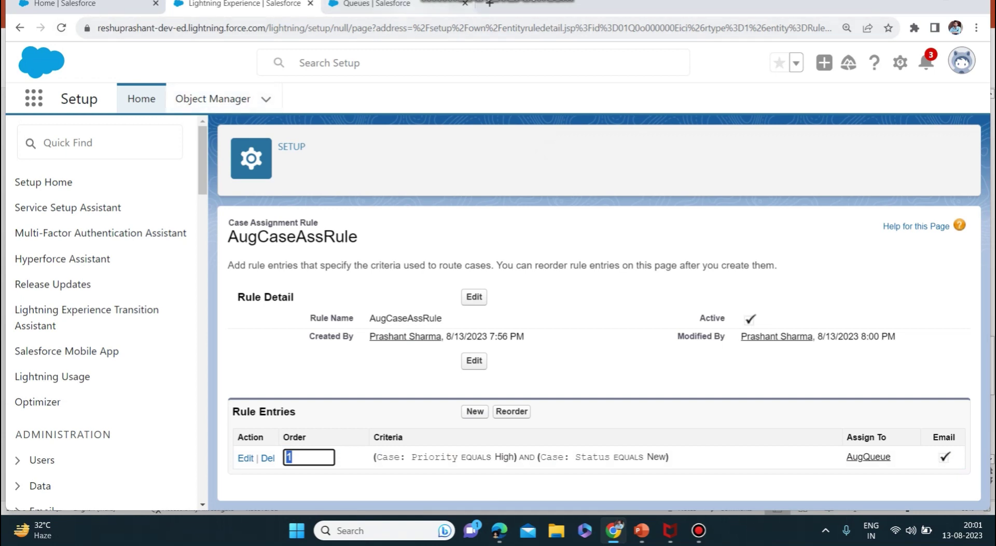
- Search Setup for 'case' and open Setup Home in a new tab
{"action": "key", "text": "ctrl+Tab"}
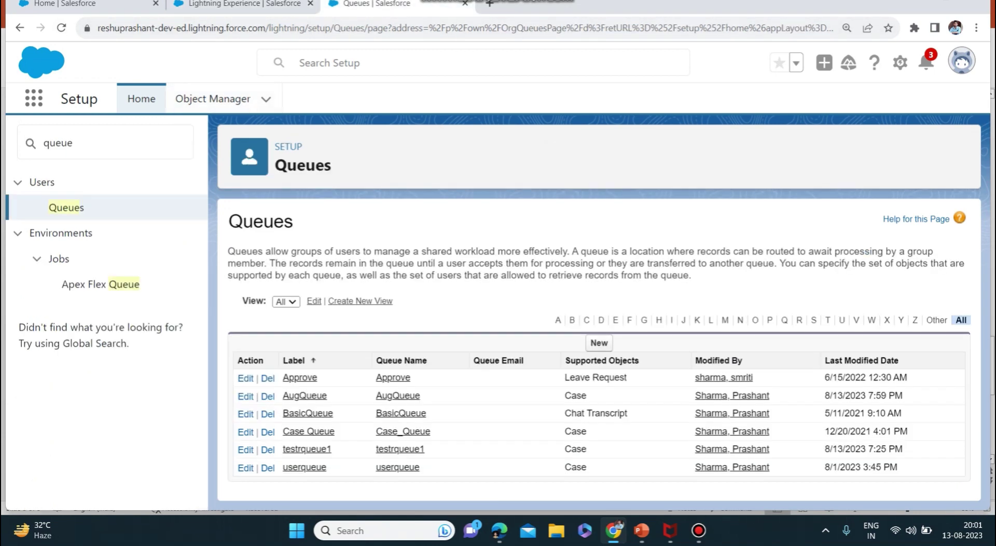
{"action": "double_click", "coordinate": [58, 142]}
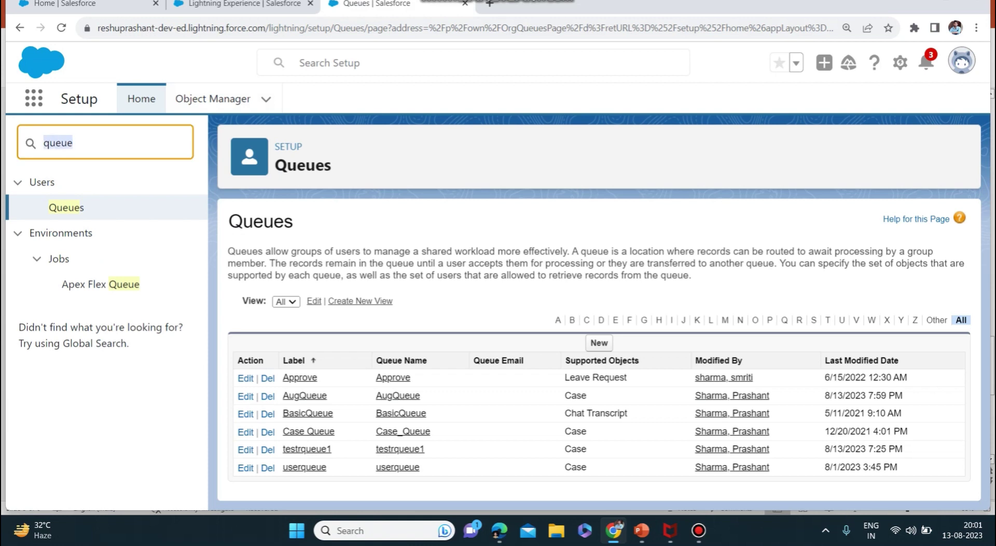
{"action": "type", "text": "case"}
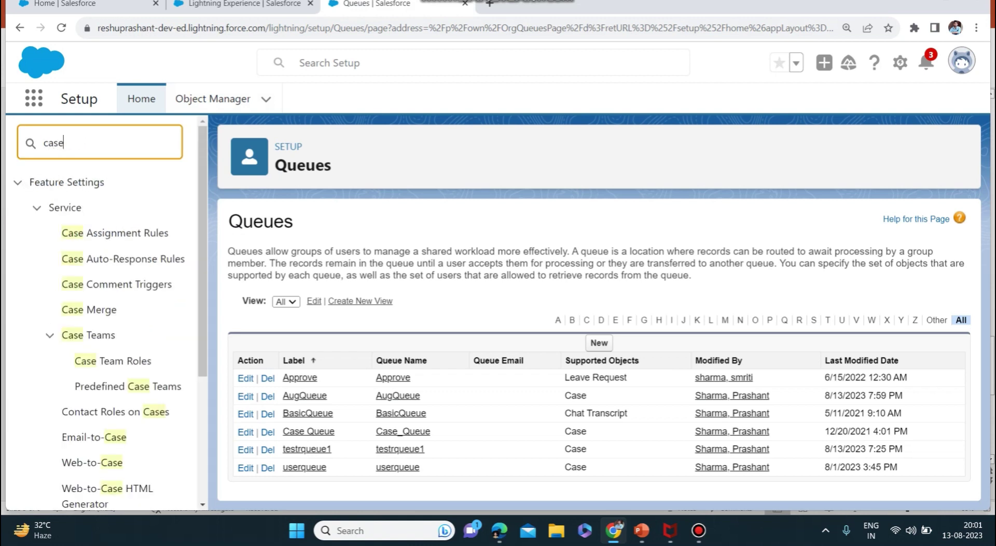
{"action": "left_click", "coordinate": [901, 62]}
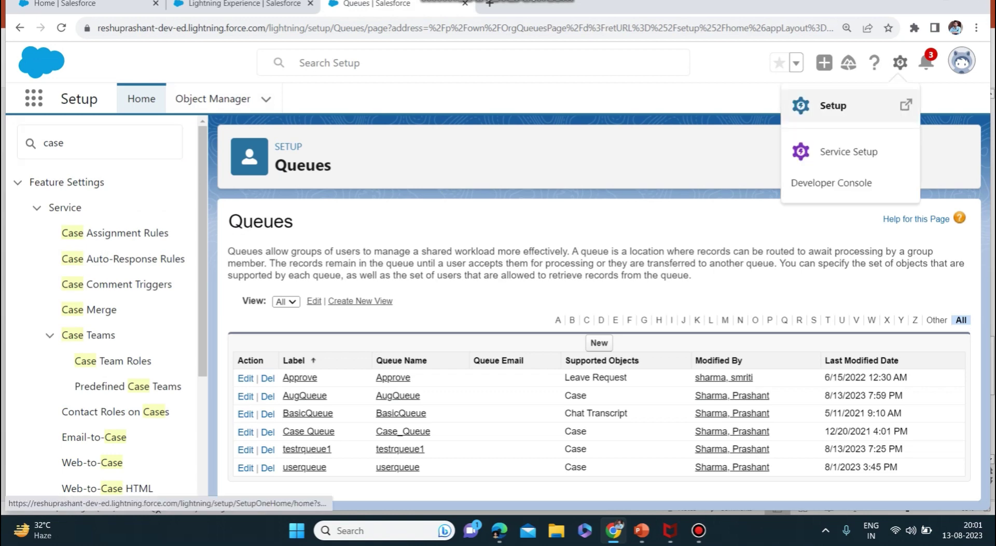
{"action": "left_click", "coordinate": [832, 105]}
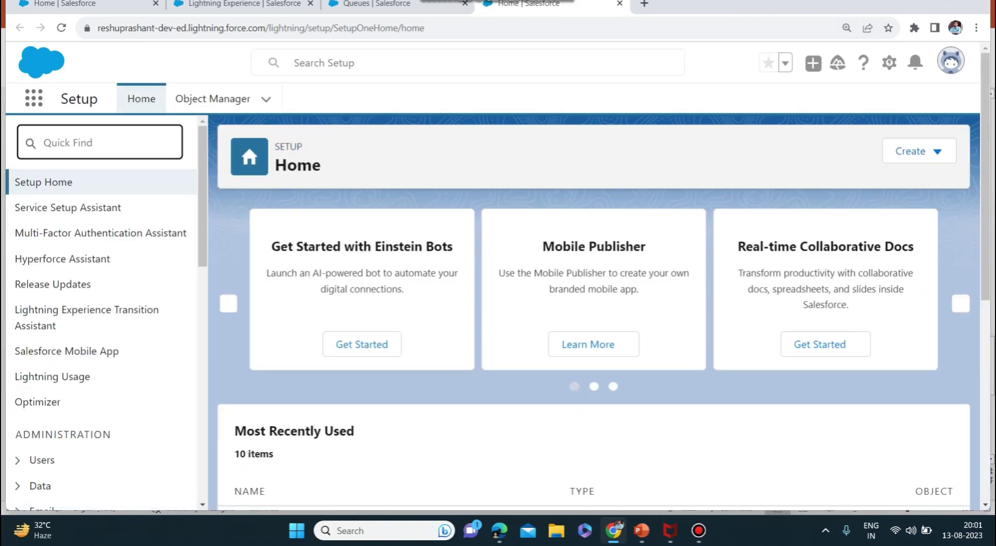
- Clear Quick Find and go to Cases through an App Launcher search for 'case'
{"action": "type", "text": "ca"}
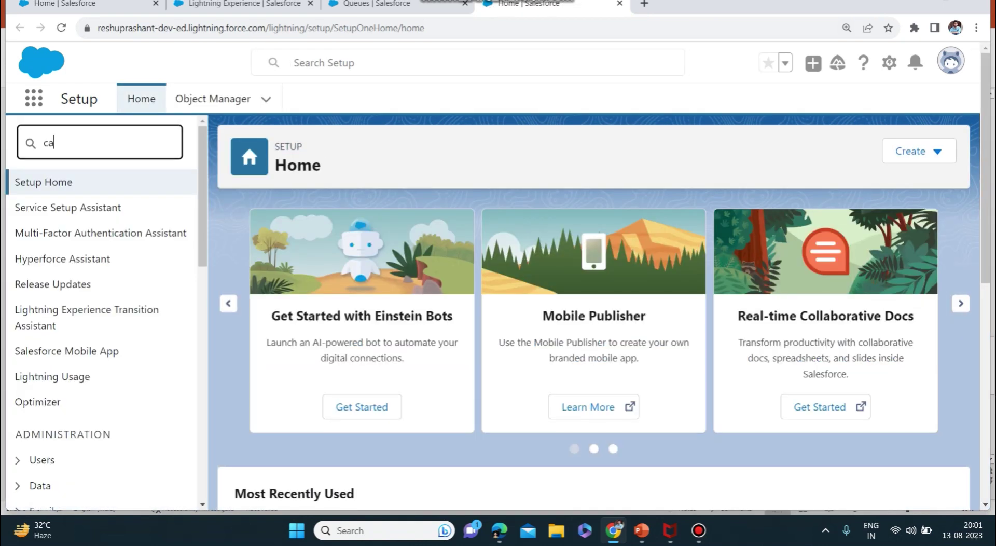
{"action": "type", "text": "se"}
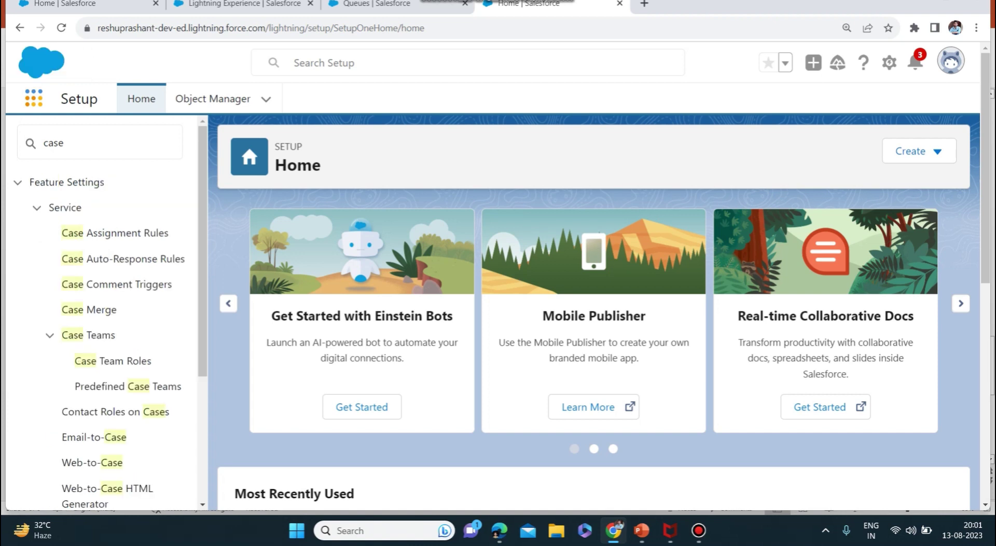
{"action": "key", "text": "Tab"}
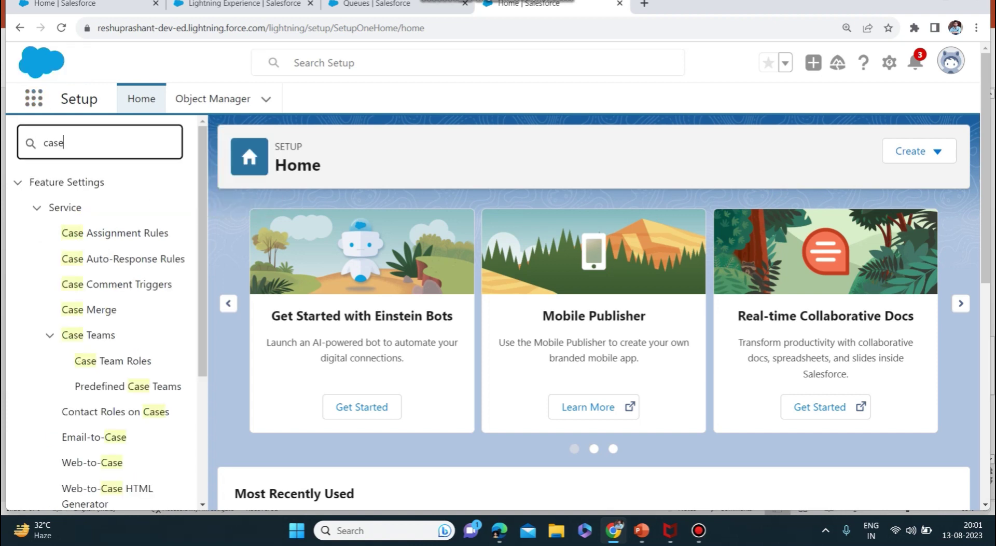
{"action": "key", "text": "BackSpace"}
{"action": "key", "text": "shift+Tab"}
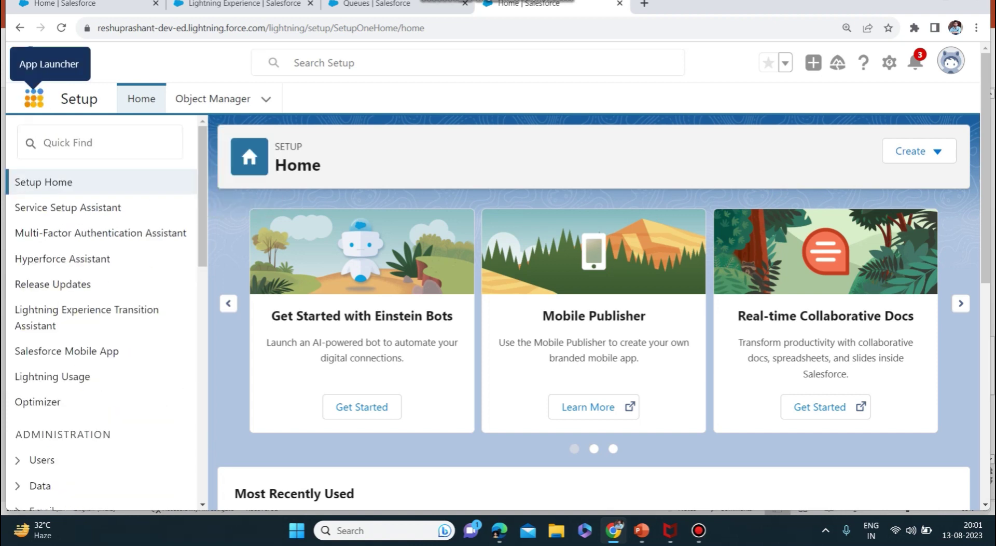
{"action": "key", "text": "Return"}
{"action": "type", "text": "case"}
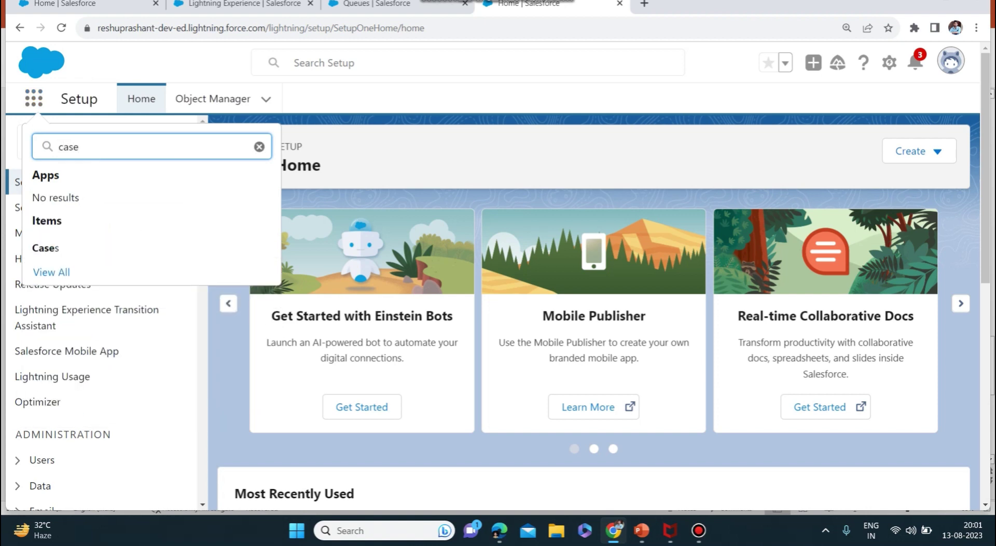
{"action": "key", "text": "Down"}
{"action": "key", "text": "Return"}
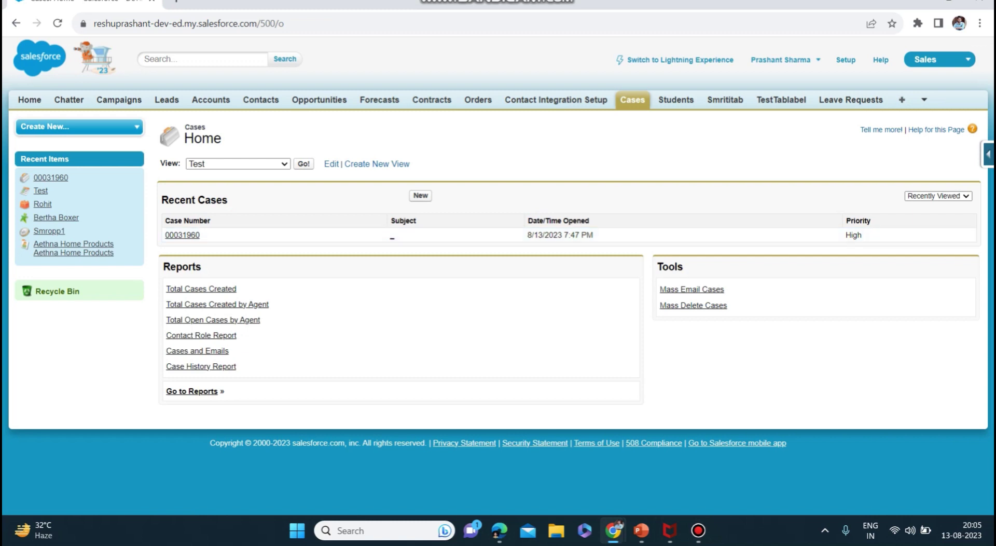
- Start a new case with Status New, Priority High and Case Origin Email
{"action": "left_click", "coordinate": [421, 195]}
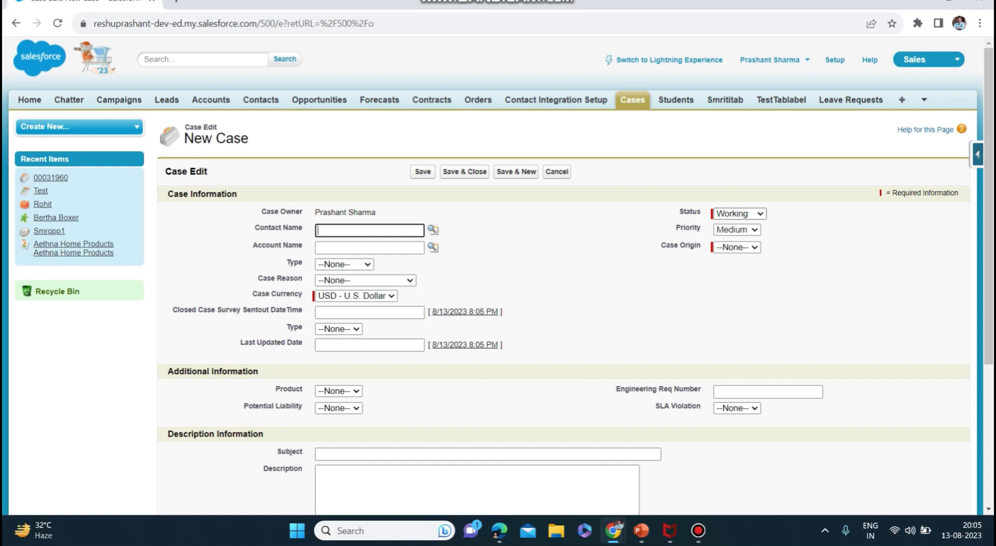
{"action": "left_click", "coordinate": [739, 213]}
{"action": "key", "text": "Return"}
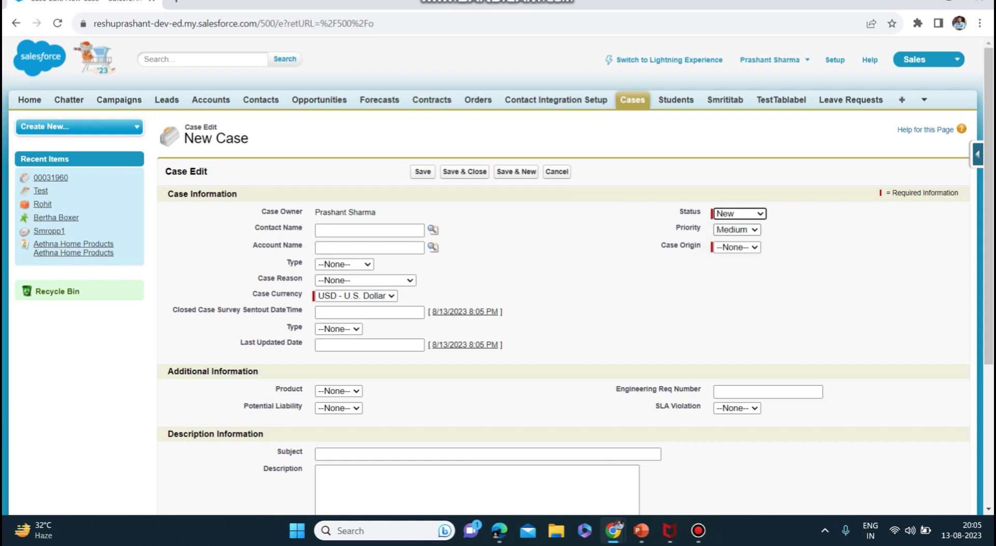
{"action": "key", "text": "Tab"}
{"action": "key", "text": "alt+Down"}
{"action": "key", "text": "Up"}
{"action": "key", "text": "Return"}
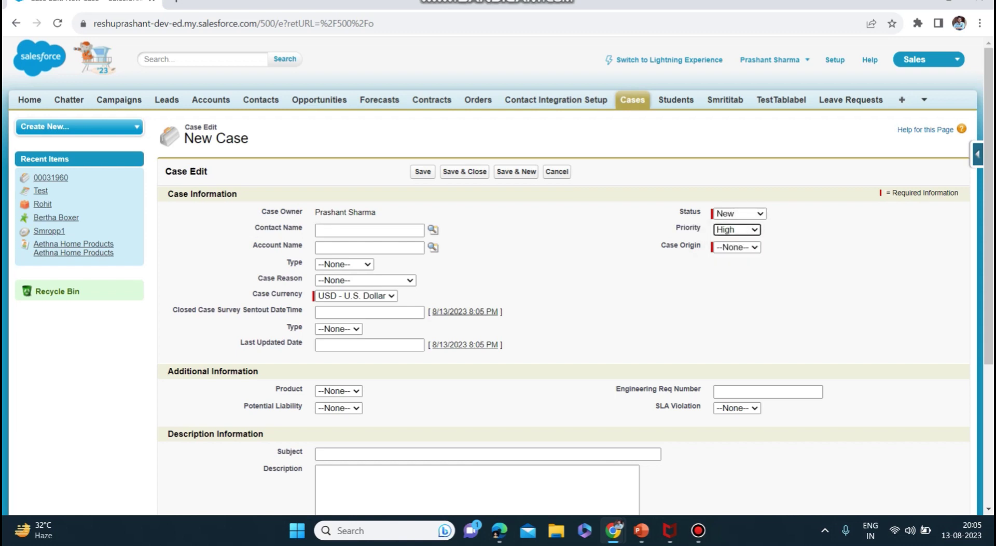
{"action": "key", "text": "Tab"}
{"action": "key", "text": "alt+Down"}
{"action": "key", "text": "Down"}
{"action": "key", "text": "Down"}
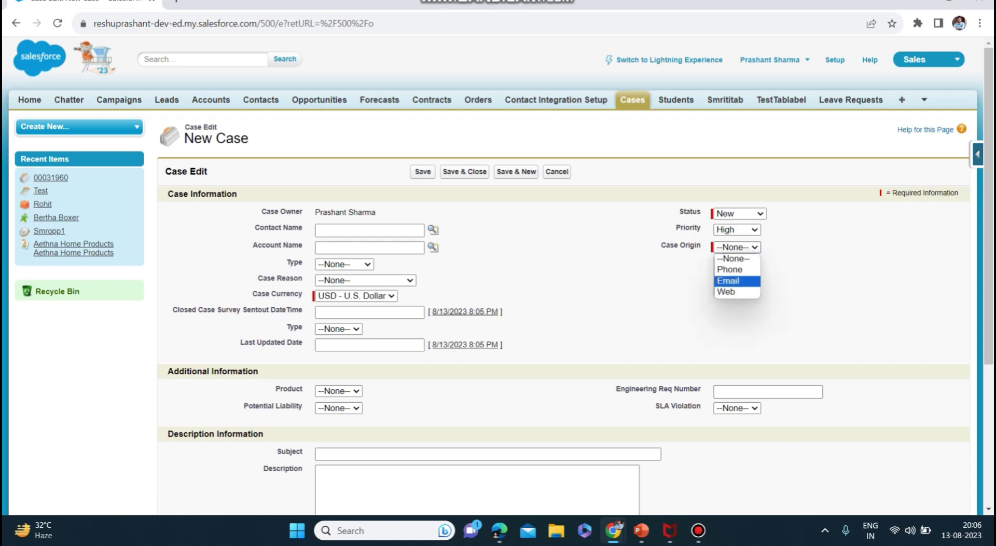
{"action": "key", "text": "Return"}
- Choose a contact and account Acc1000, enable active assignment rules, and save the case
{"action": "left_click", "coordinate": [369, 230]}
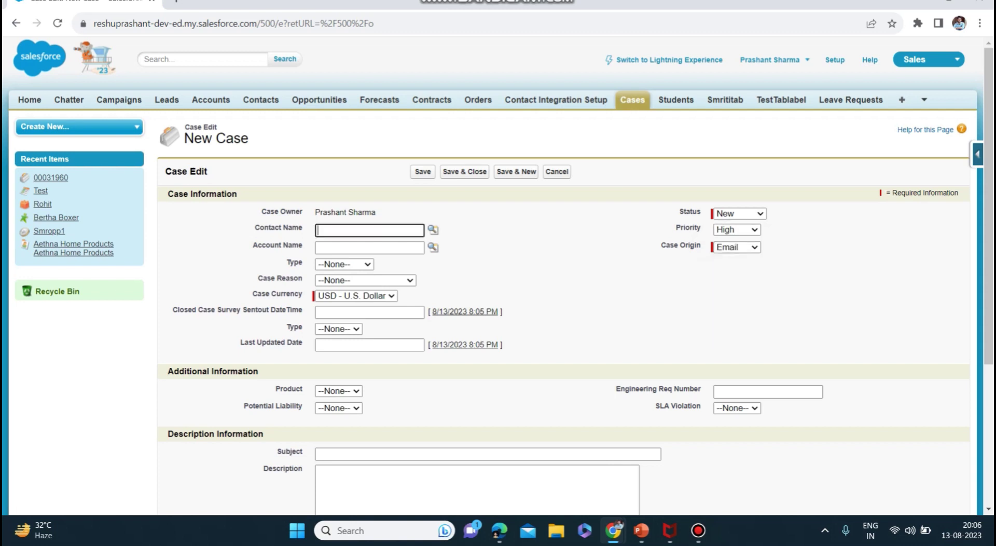
{"action": "left_click", "coordinate": [433, 229]}
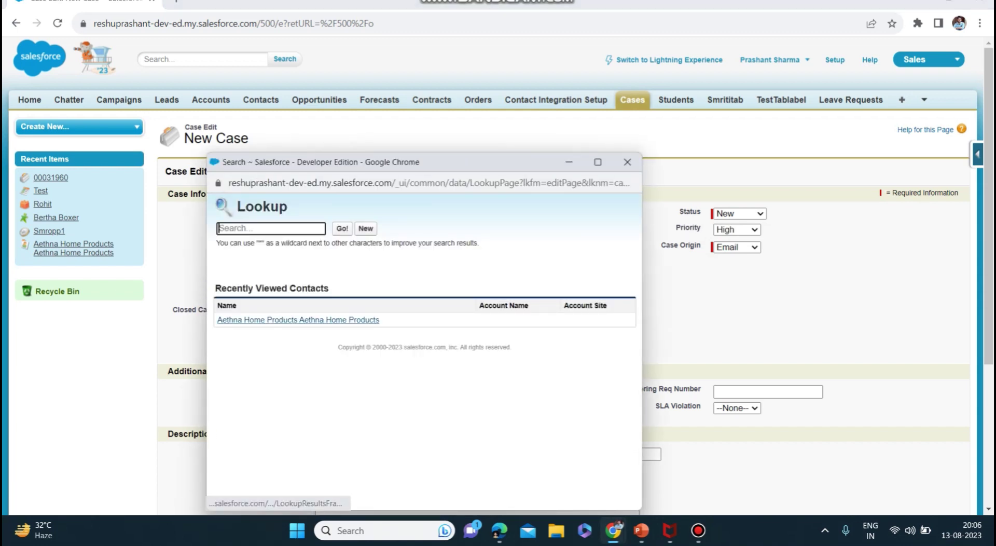
{"action": "left_click", "coordinate": [270, 320]}
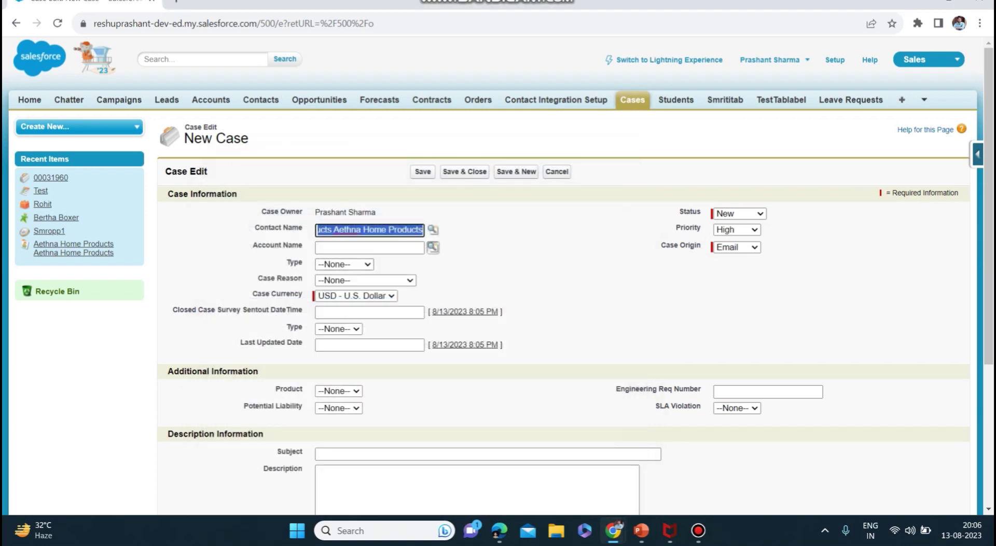
{"action": "left_click", "coordinate": [433, 247]}
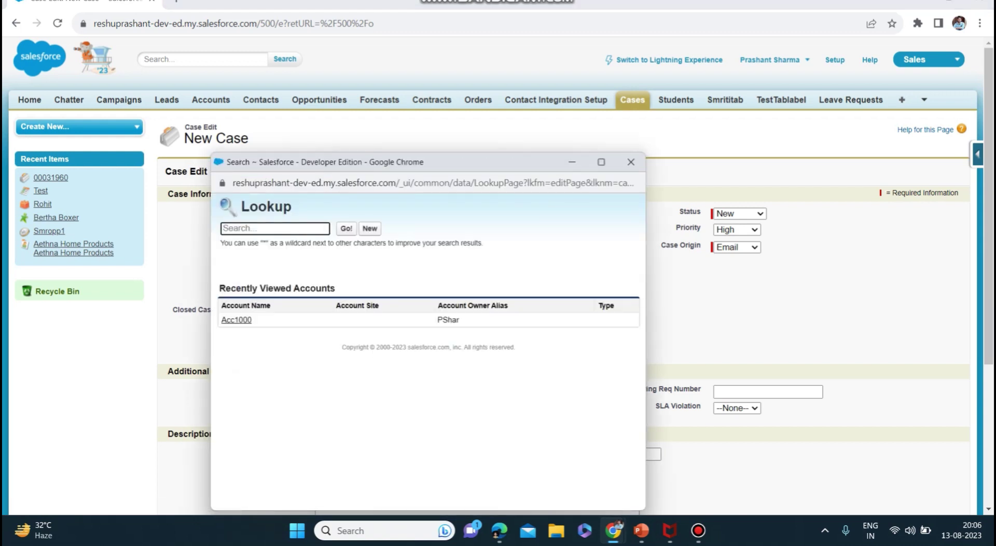
{"action": "left_click", "coordinate": [236, 320]}
{"action": "scroll", "coordinate": [499, 275], "scroll_direction": "down", "scroll_amount": 1}
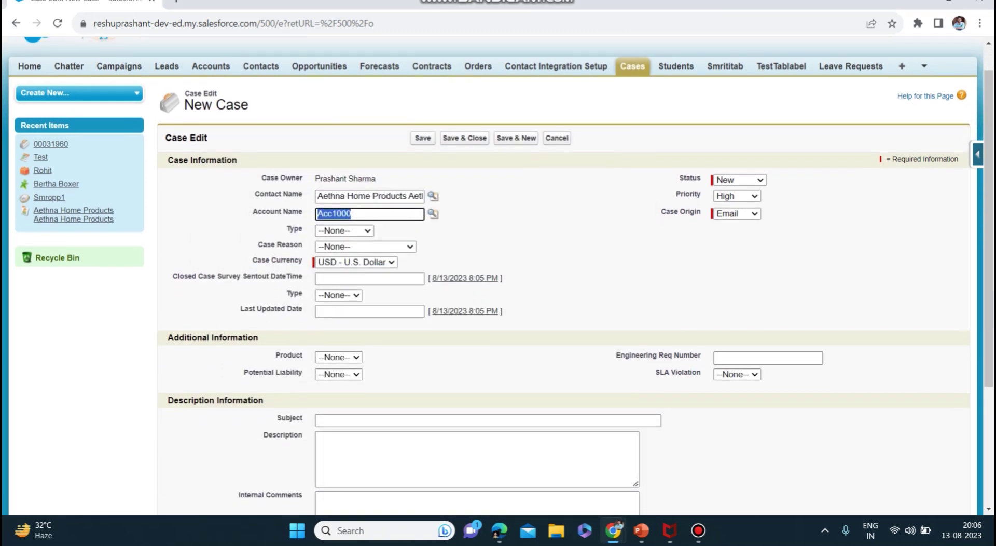
{"action": "scroll", "coordinate": [499, 275], "scroll_direction": "down", "scroll_amount": 3}
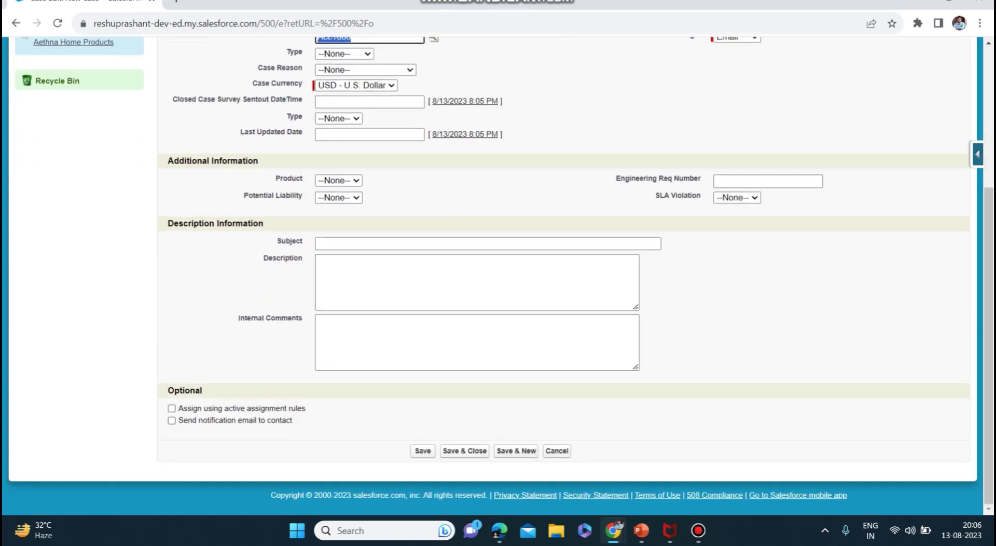
{"action": "left_click", "coordinate": [172, 409]}
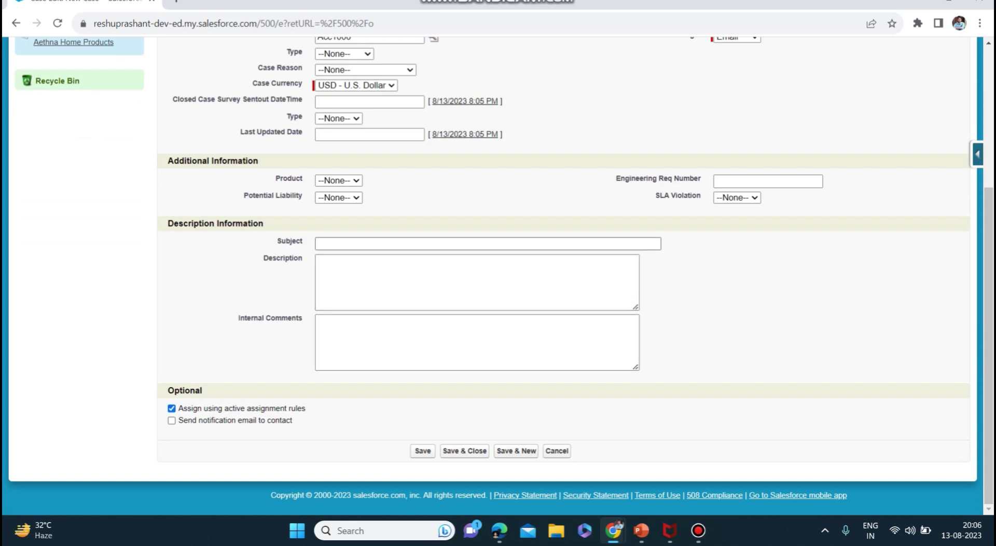
{"action": "scroll", "coordinate": [498, 272], "scroll_direction": "up", "scroll_amount": 3}
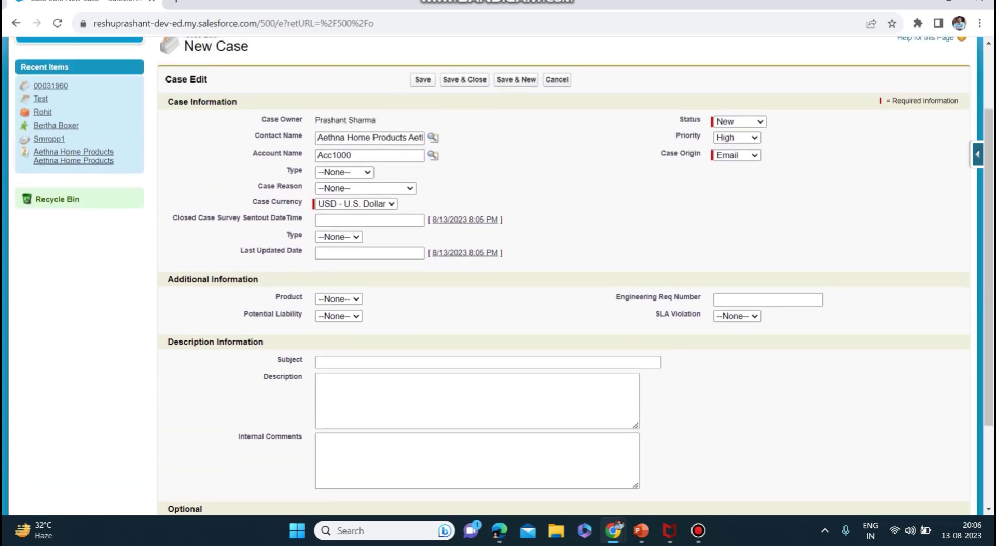
{"action": "scroll", "coordinate": [498, 272], "scroll_direction": "down", "scroll_amount": 3}
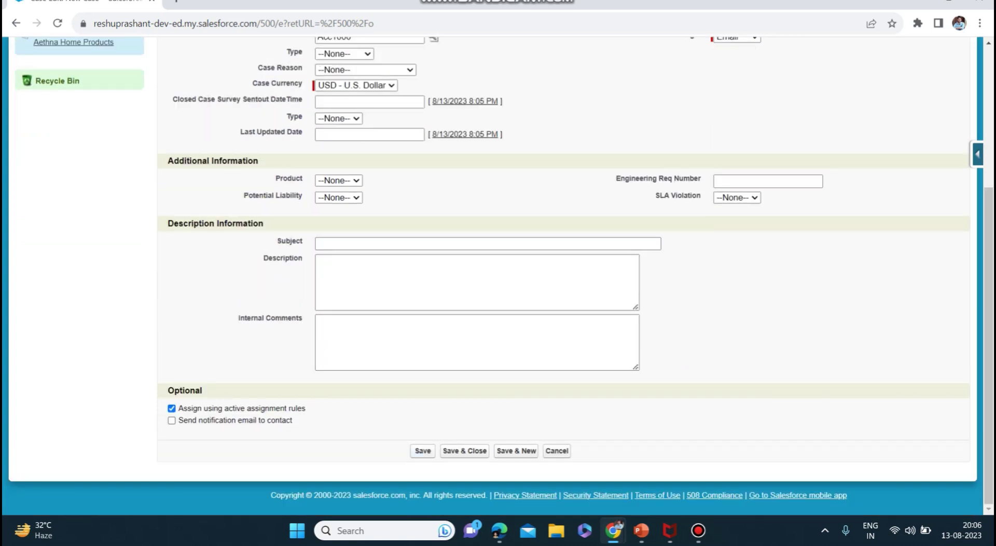
{"action": "left_click", "coordinate": [423, 451]}
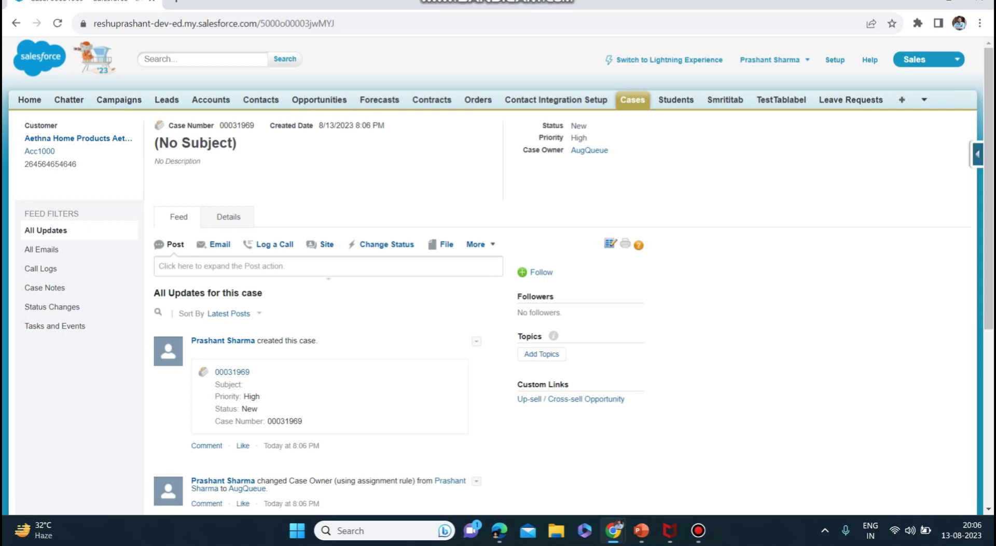
- Review the Details of case 00031969, now owned by AugQueue
{"action": "left_click", "coordinate": [228, 217]}
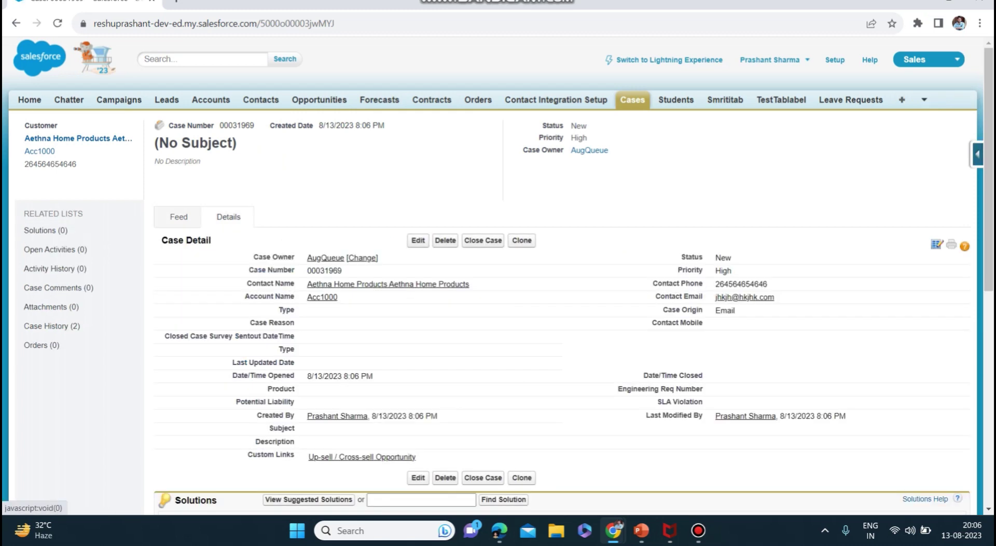
{"action": "scroll", "coordinate": [519, 358], "scroll_direction": "down", "scroll_amount": 4}
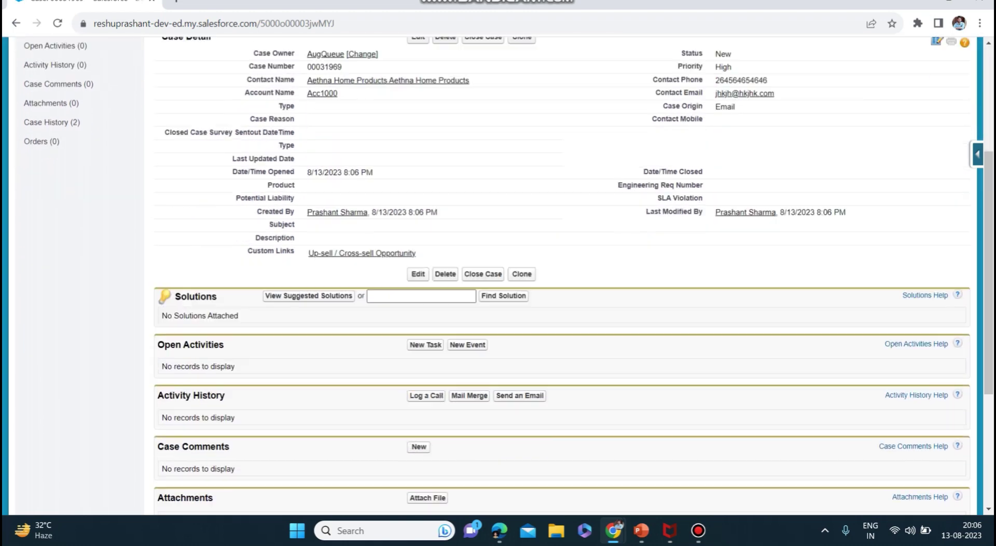
{"action": "scroll", "coordinate": [431, 363], "scroll_direction": "down", "scroll_amount": 2}
{"action": "scroll", "coordinate": [431, 363], "scroll_direction": "up", "scroll_amount": 6}
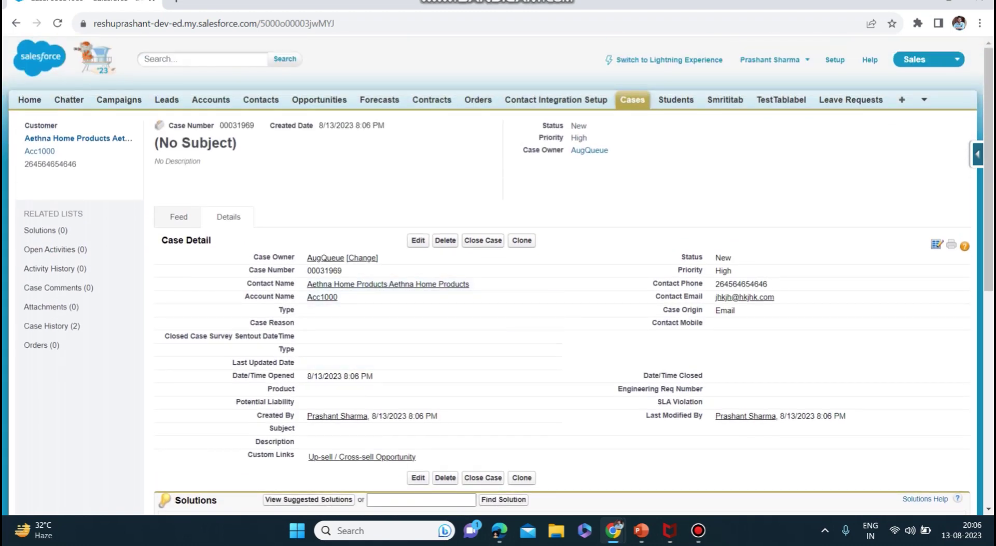
- Load gmail.com in a new browser tab and switch to the Gmail inbox
{"action": "left_click", "coordinate": [176, 2]}
{"action": "type", "text": "gm"}
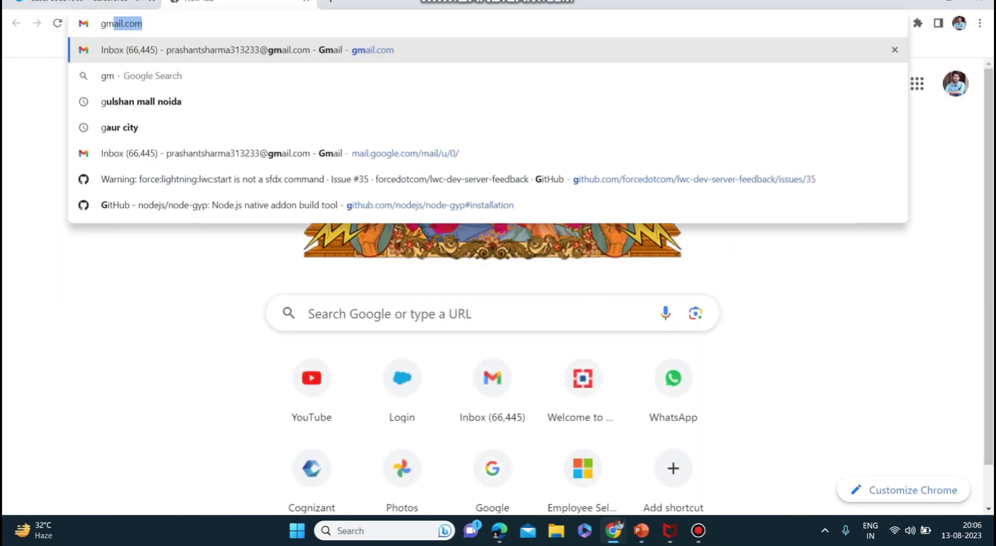
{"action": "type", "text": "ail.com"}
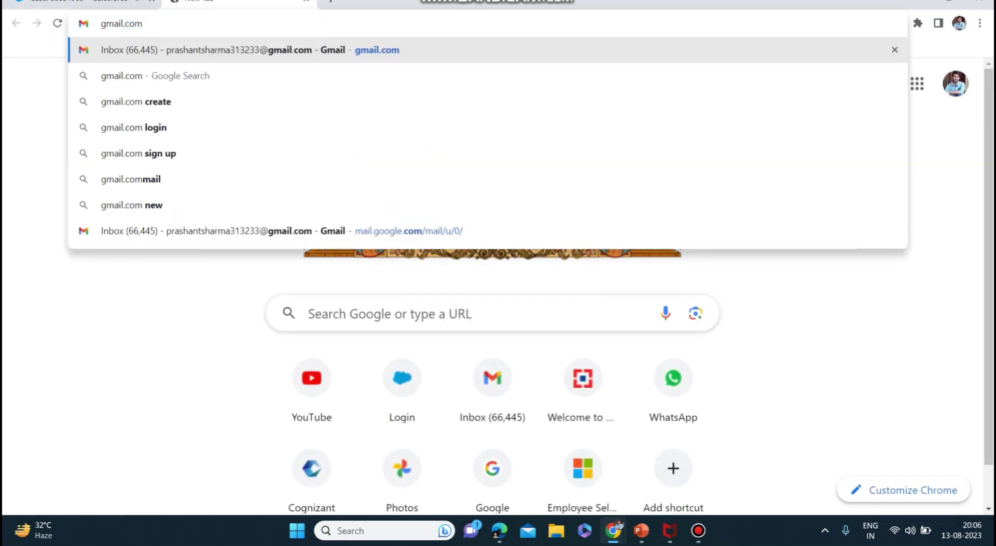
{"action": "key", "text": "Return"}
{"action": "key", "text": "ctrl+shift+Tab"}
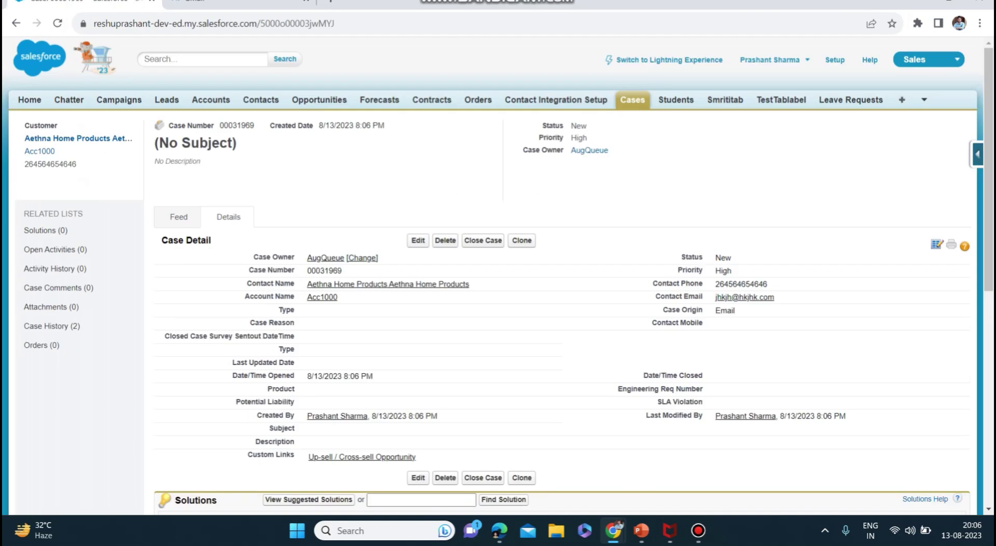
{"action": "scroll", "coordinate": [431, 343], "scroll_direction": "down", "scroll_amount": 1}
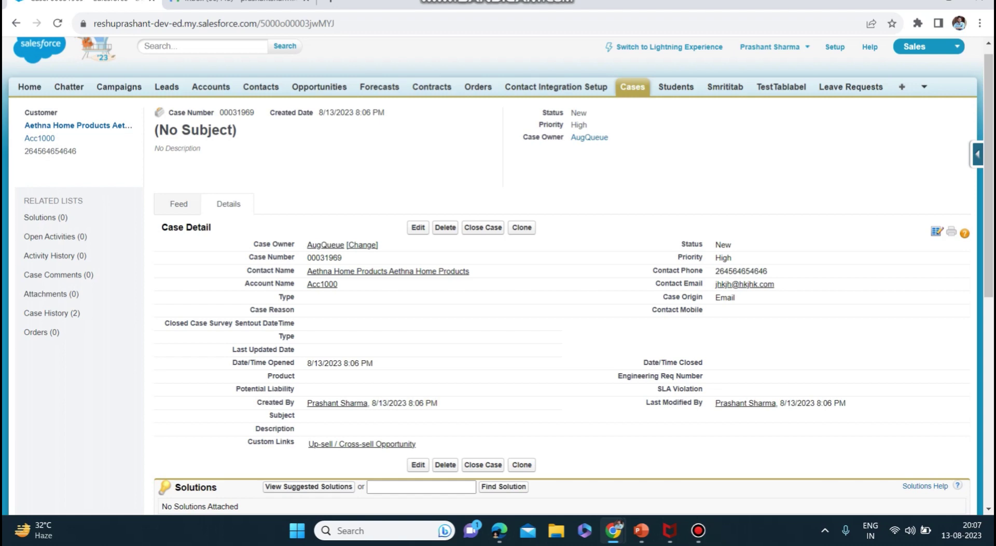
{"action": "left_click", "coordinate": [239, 2]}
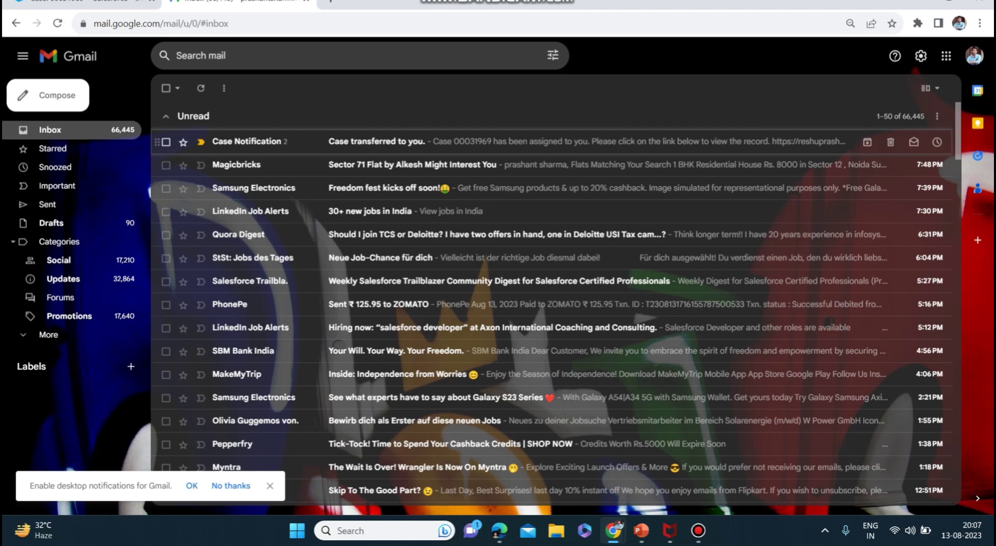
- Open the 'Case transferred to you' email and open its case link in a new tab
{"action": "left_click", "coordinate": [519, 141]}
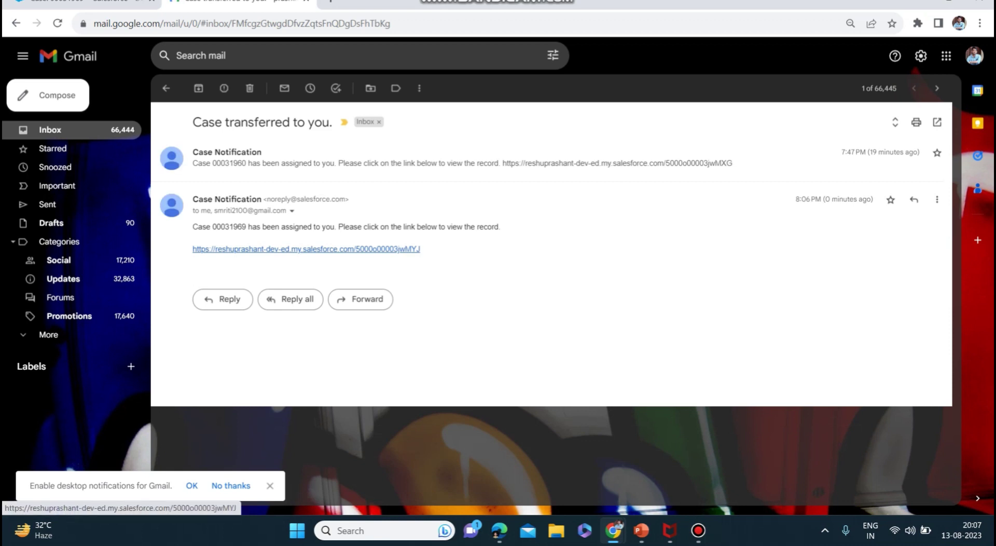
{"action": "right_click", "coordinate": [358, 248]}
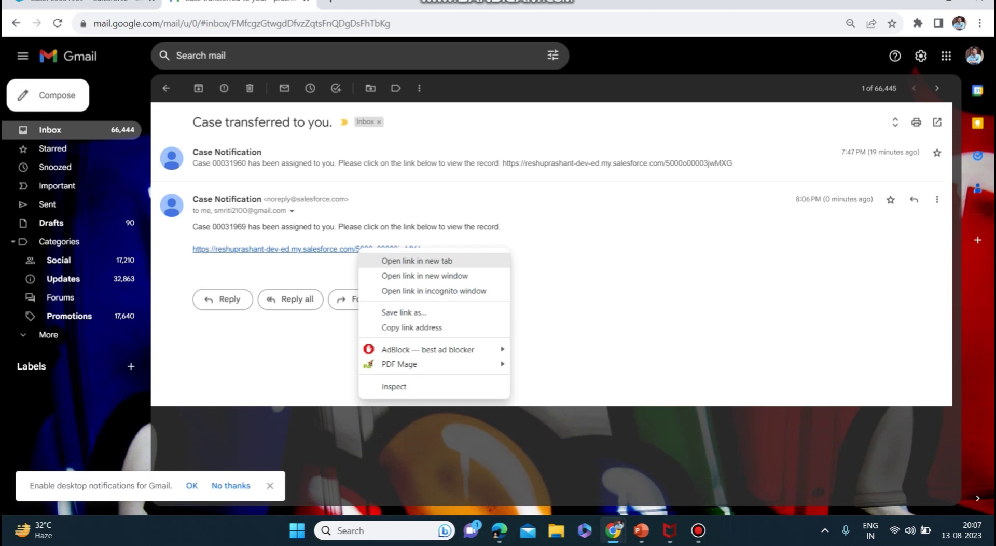
{"action": "left_click", "coordinate": [416, 261]}
{"action": "left_click", "coordinate": [363, 4]}
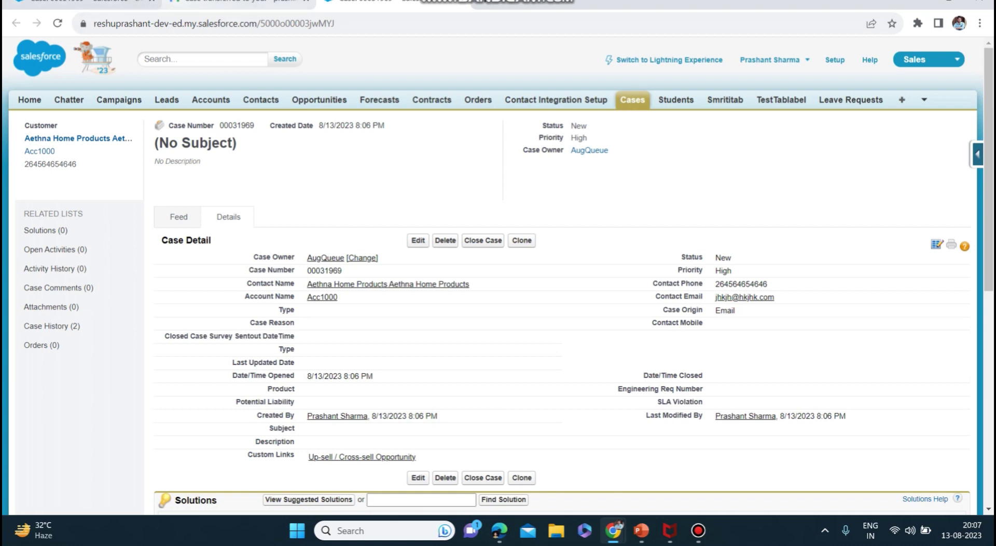
- From the case page, switch Salesforce to Lightning Experience and go to Setup Home
{"action": "scroll", "coordinate": [497, 275], "scroll_direction": "down", "scroll_amount": 1}
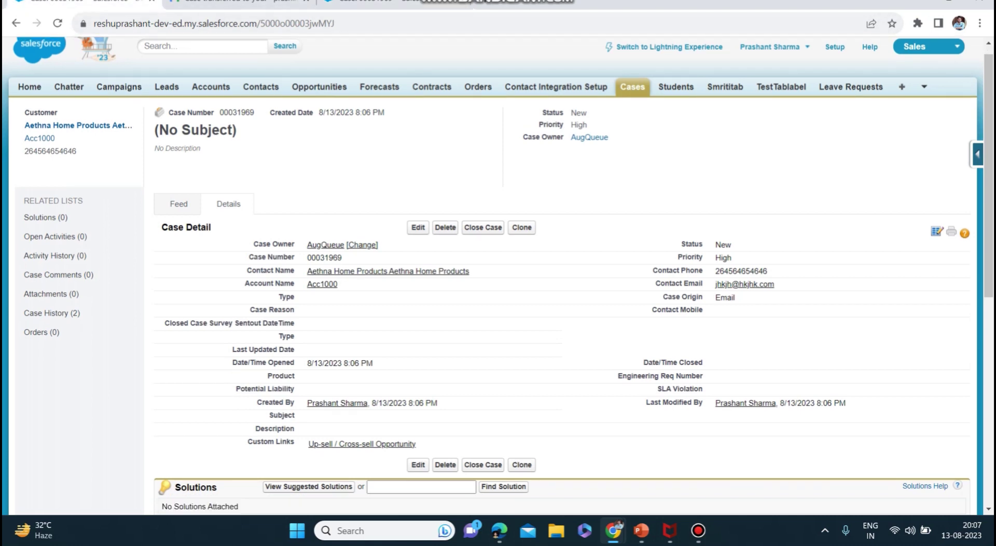
{"action": "left_click", "coordinate": [236, 2]}
{"action": "key", "text": "ctrl+Tab"}
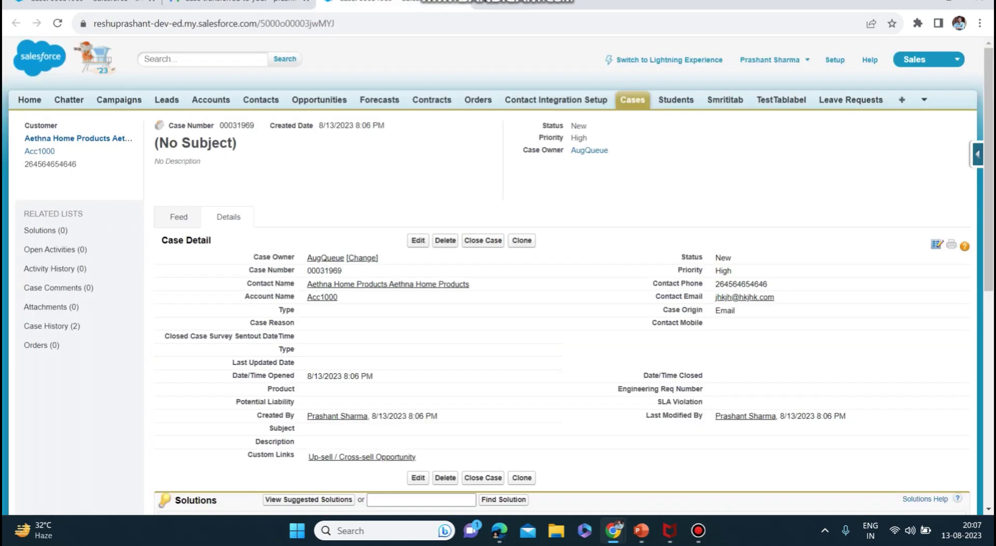
{"action": "left_click", "coordinate": [669, 59]}
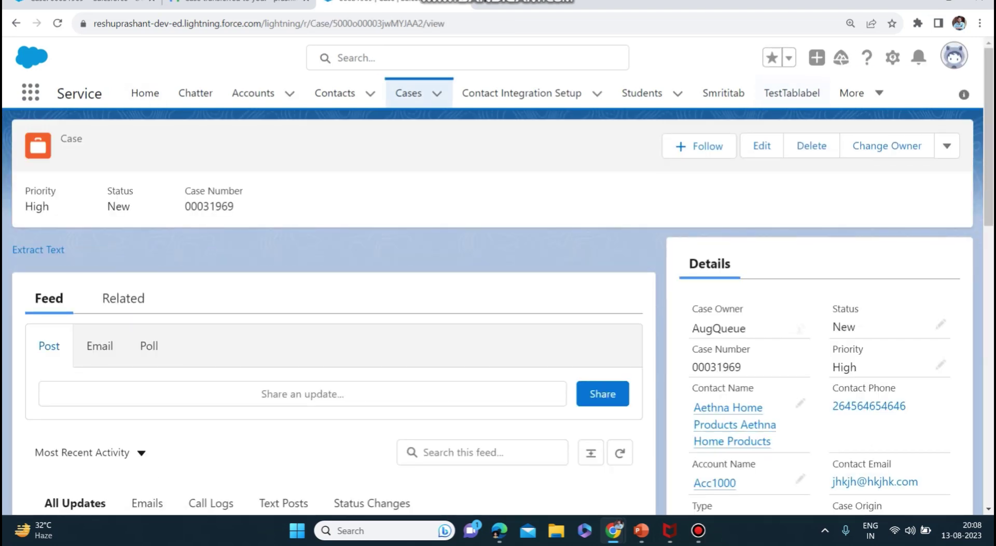
{"action": "left_click", "coordinate": [892, 57]}
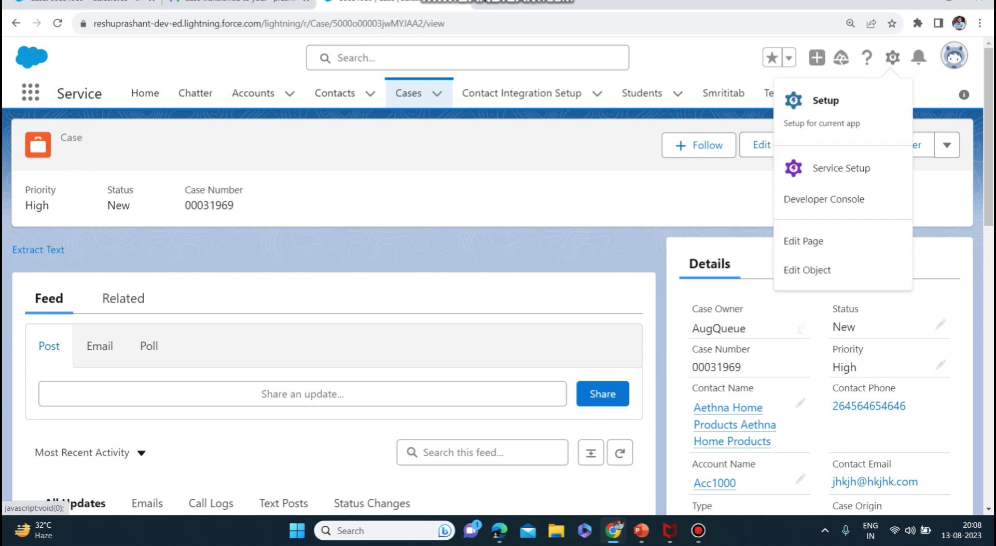
{"action": "left_click", "coordinate": [825, 100]}
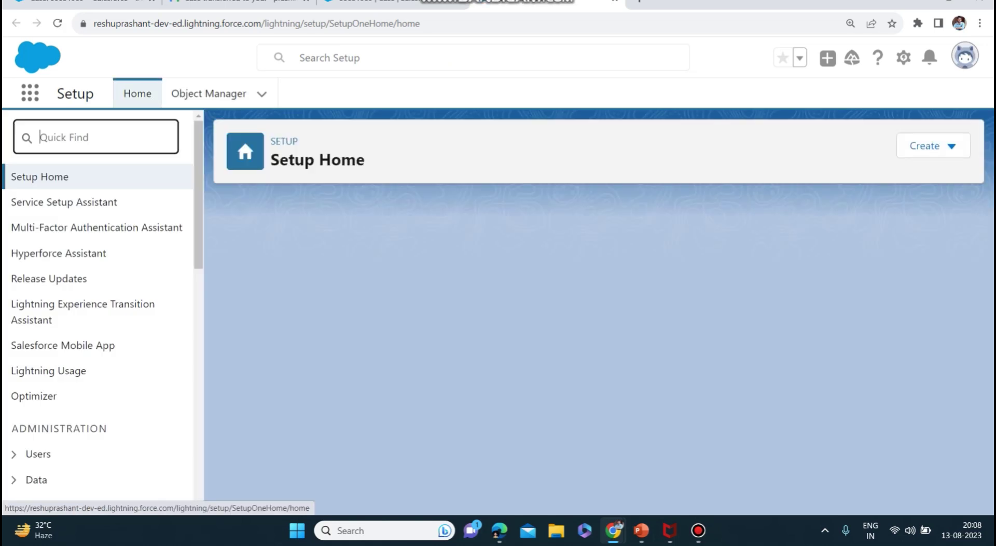
- Find Lead Assignment Rules via a Quick Find search for 'lead' and start a new rule
{"action": "type", "text": "lead"}
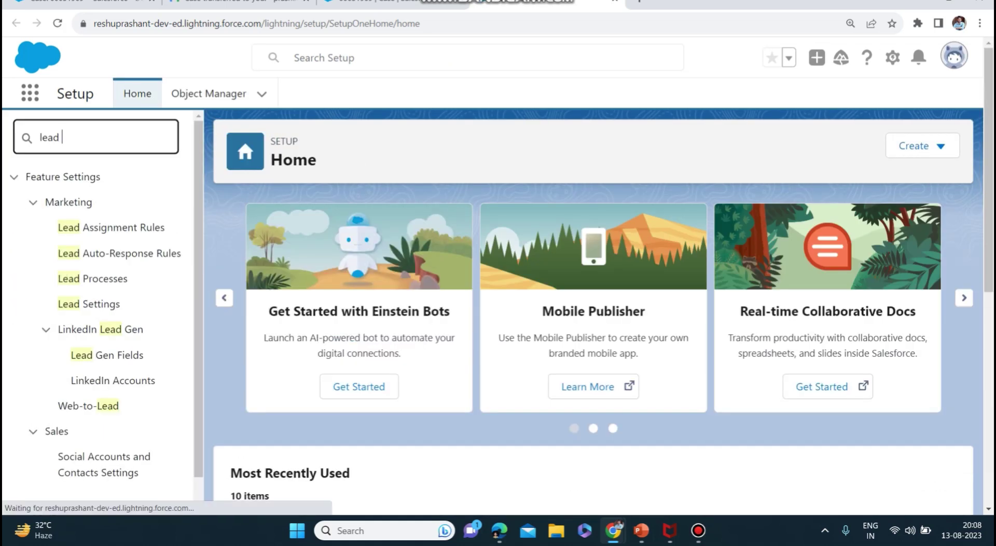
{"action": "left_click", "coordinate": [111, 227]}
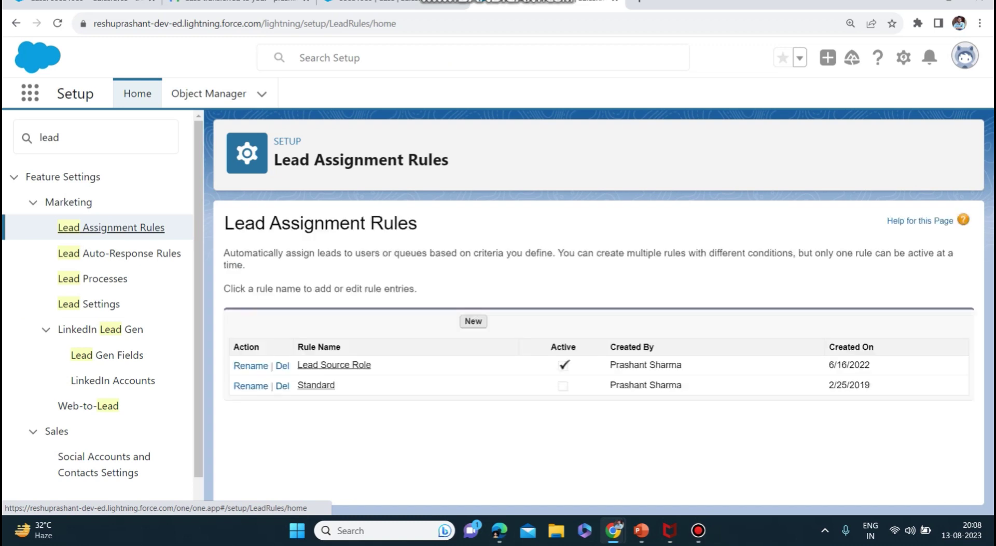
{"action": "left_click", "coordinate": [473, 320]}
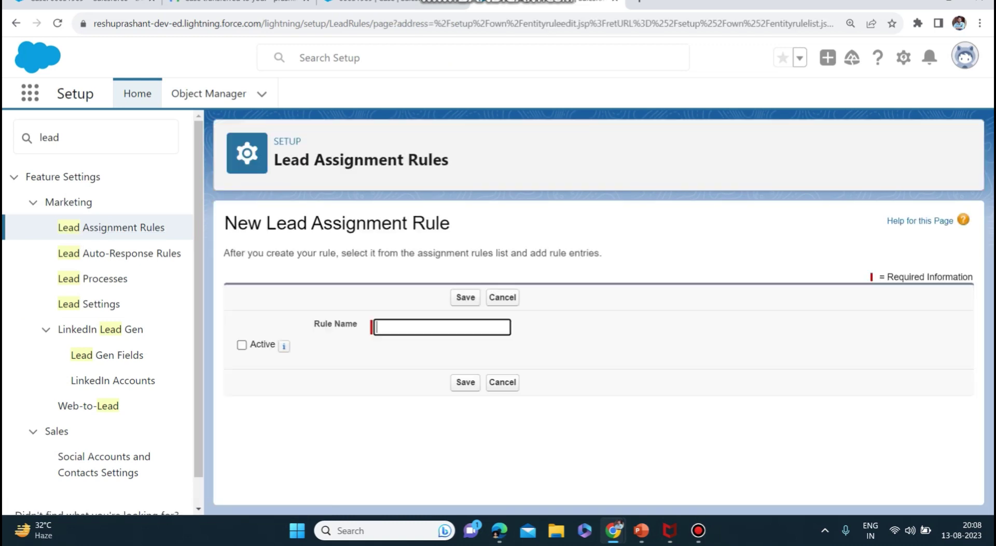
- Save an active lead assignment rule named testleadass and open its details
{"action": "type", "text": "testleadass"}
{"action": "key", "text": "Tab"}
{"action": "key", "text": "space"}
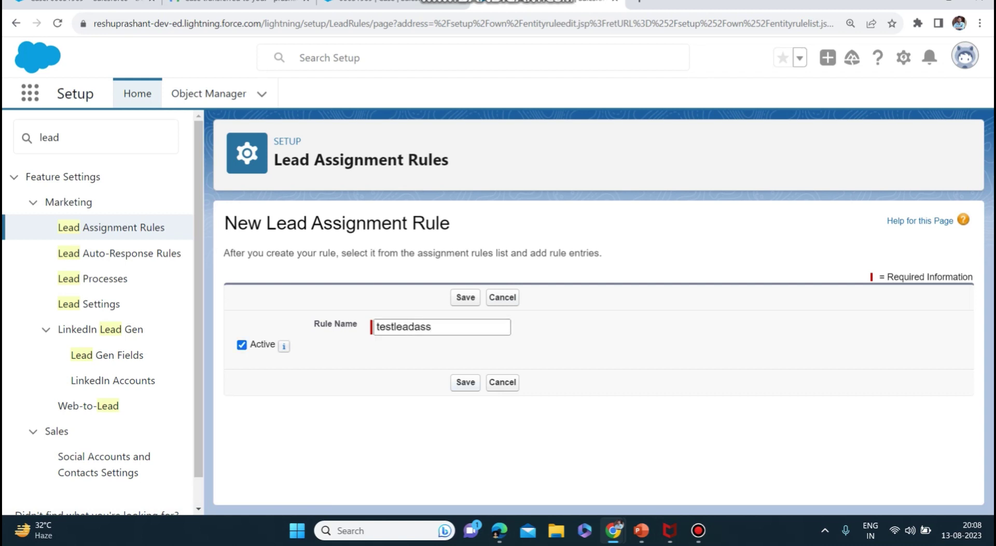
{"action": "key", "text": "Tab"}
{"action": "key", "text": "Return"}
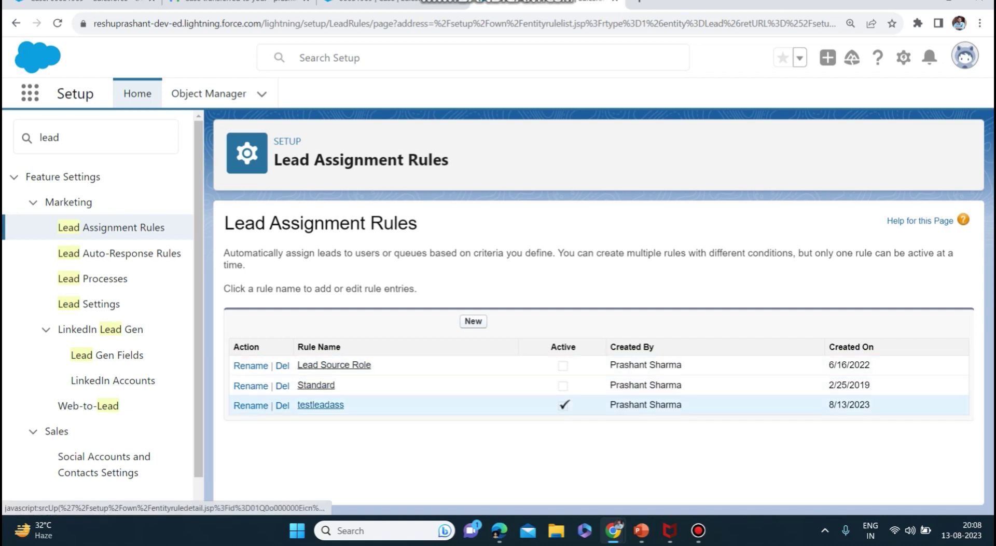
{"action": "left_click", "coordinate": [320, 404]}
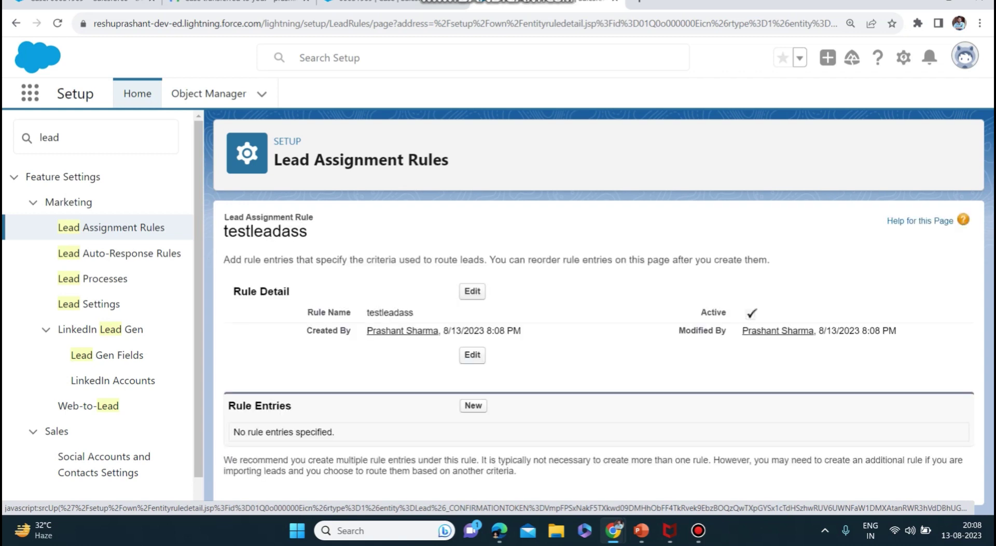
- Add a new entry to the testleadass rule with sort order 1
{"action": "left_click", "coordinate": [474, 405]}
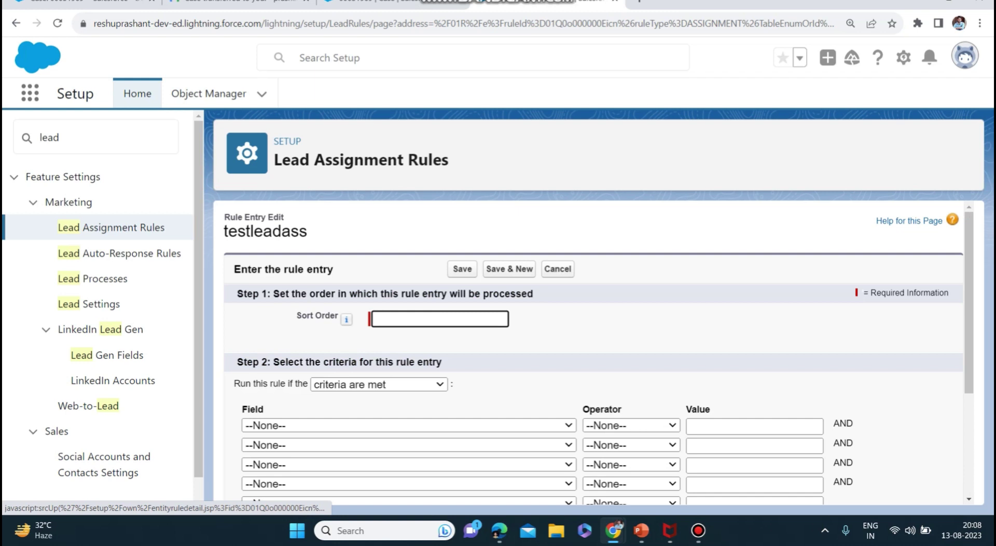
{"action": "scroll", "coordinate": [592, 347], "scroll_direction": "down", "scroll_amount": 2}
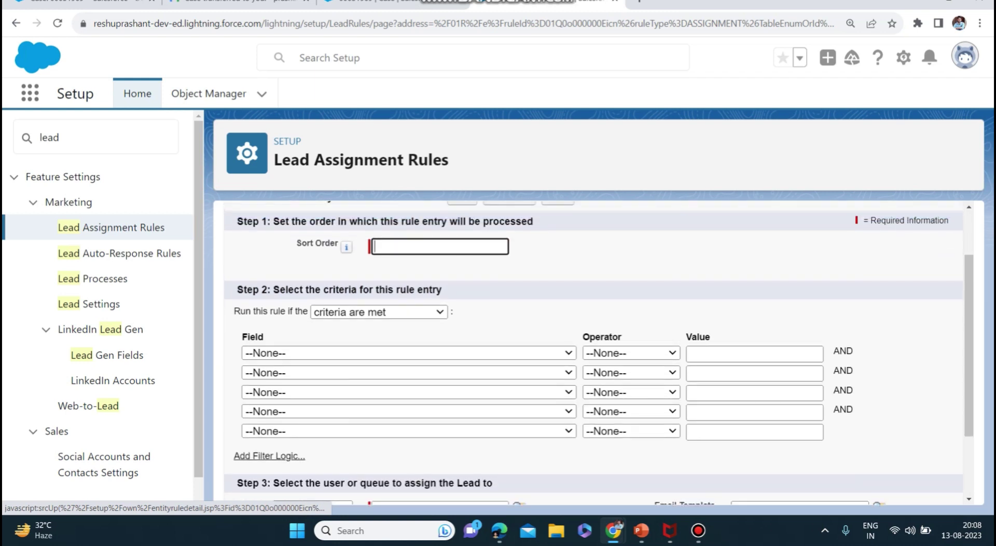
{"action": "type", "text": "1"}
- Set the first criterion to Lead: City equals Dehradun
{"action": "left_click", "coordinate": [409, 353]}
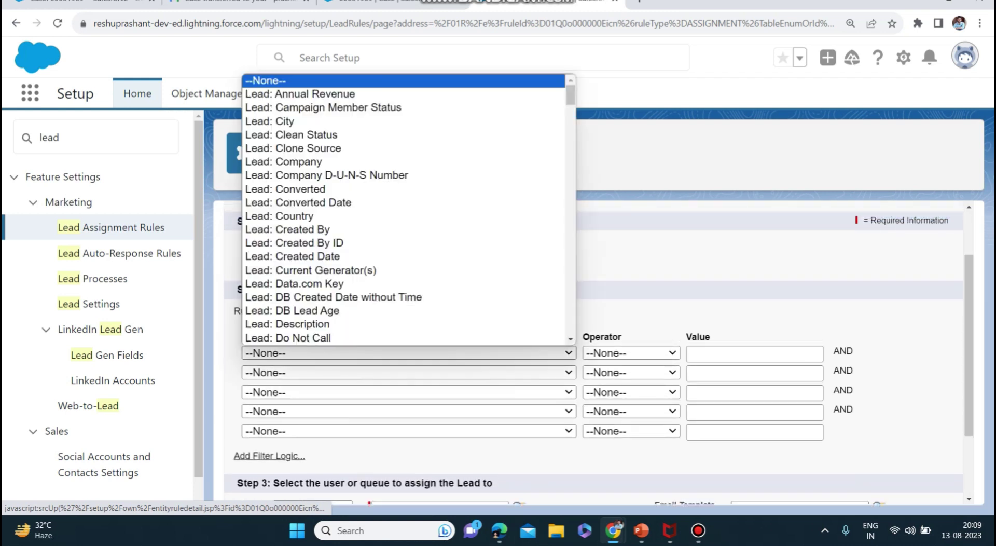
{"action": "scroll", "coordinate": [333, 283], "scroll_direction": "down", "scroll_amount": 4}
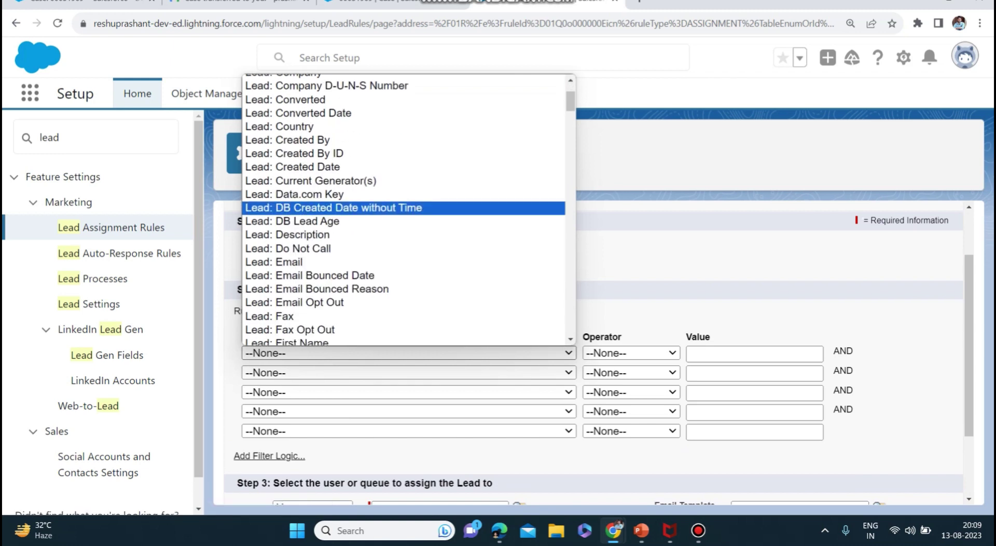
{"action": "scroll", "coordinate": [332, 283], "scroll_direction": "down", "scroll_amount": 8}
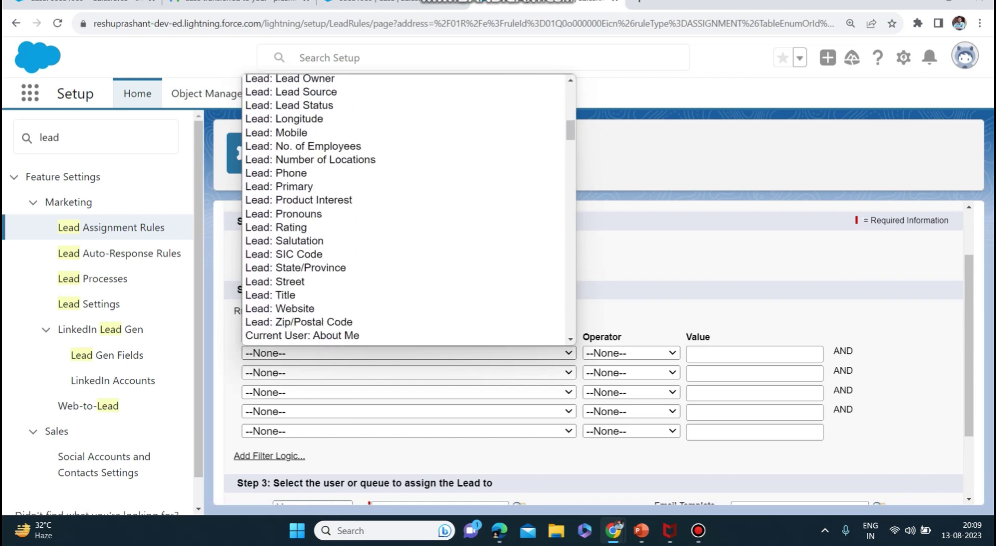
{"action": "scroll", "coordinate": [332, 283], "scroll_direction": "down", "scroll_amount": 2}
{"action": "scroll", "coordinate": [408, 210], "scroll_direction": "down", "scroll_amount": 8}
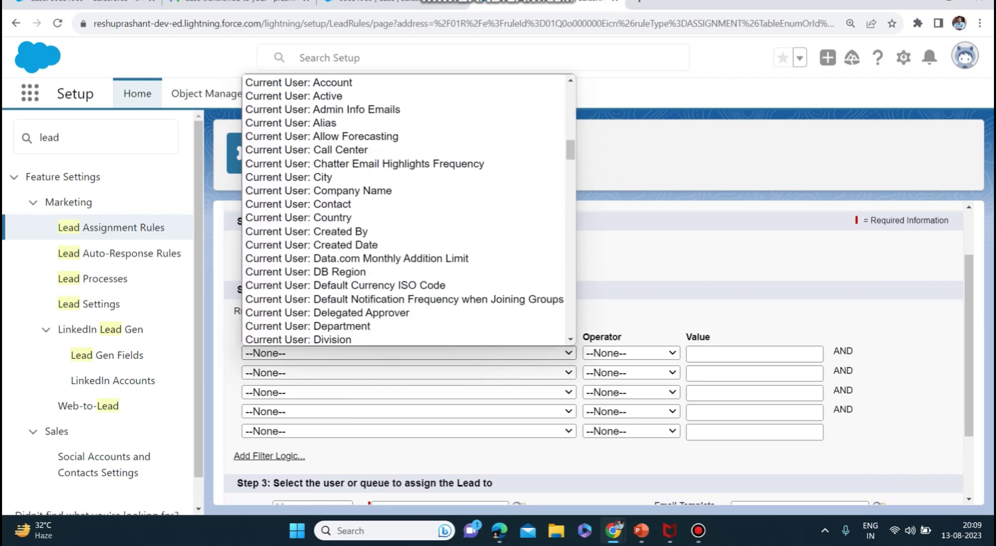
{"action": "scroll", "coordinate": [409, 209], "scroll_direction": "down", "scroll_amount": 4}
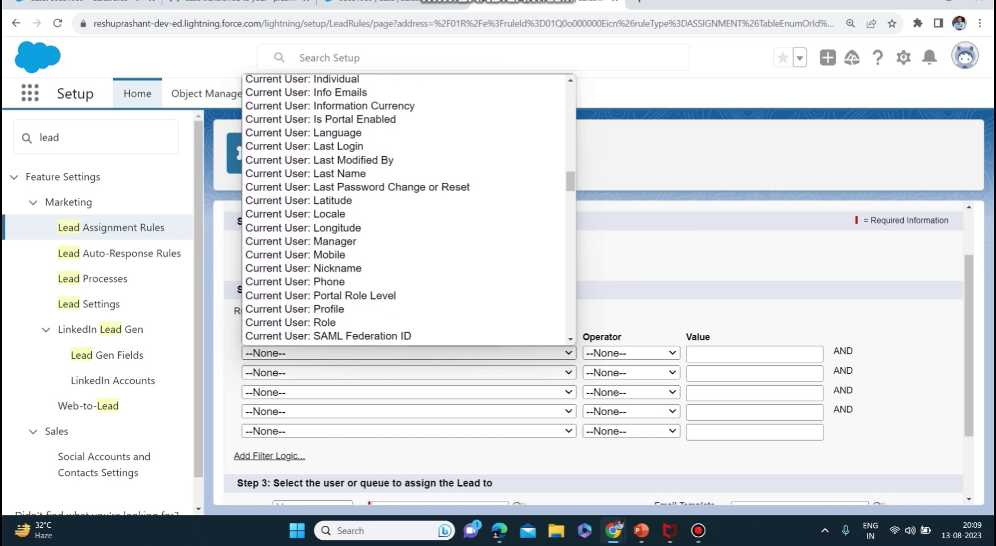
{"action": "scroll", "coordinate": [409, 210], "scroll_direction": "down", "scroll_amount": 8}
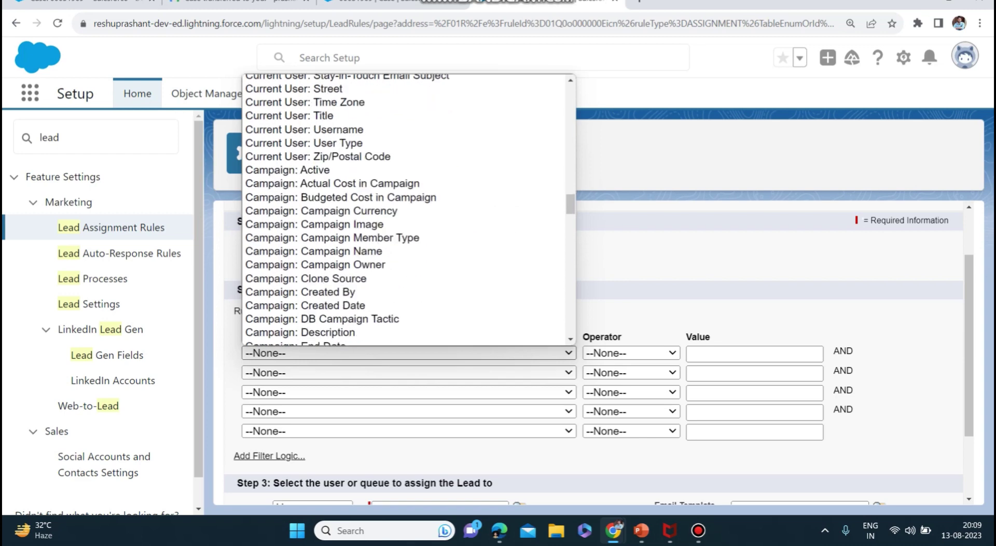
{"action": "type", "text": "lead: db"}
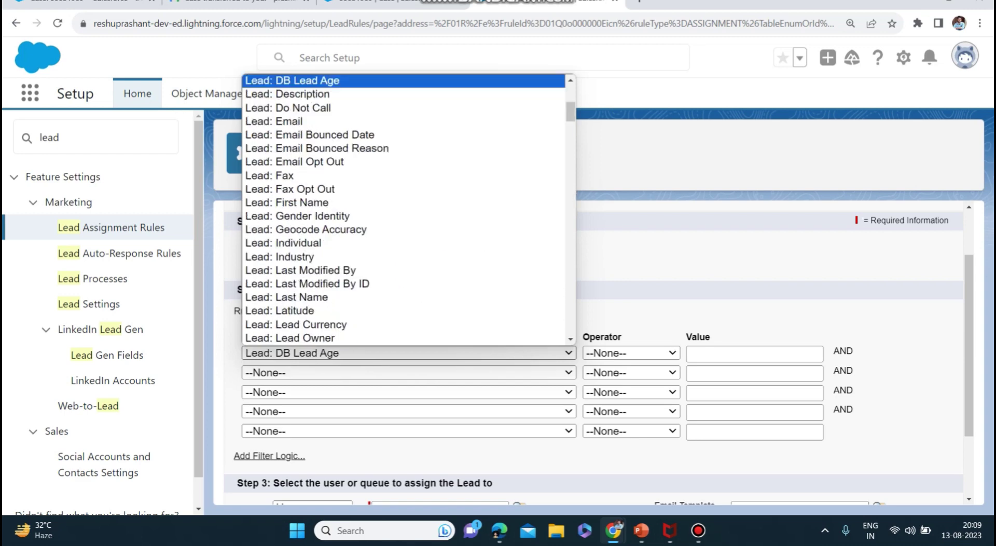
{"action": "scroll", "coordinate": [409, 209], "scroll_direction": "down", "scroll_amount": 5}
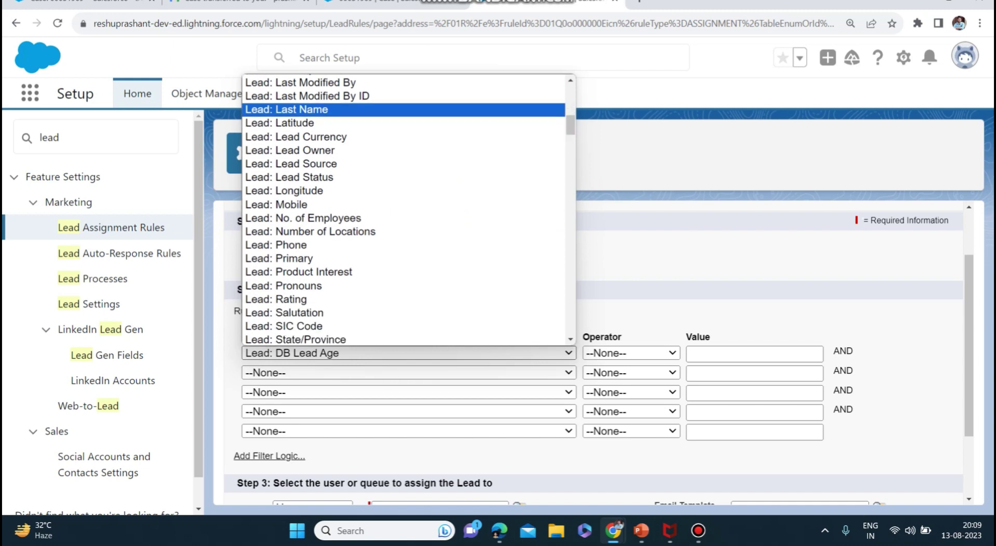
{"action": "scroll", "coordinate": [409, 210], "scroll_direction": "down", "scroll_amount": 3}
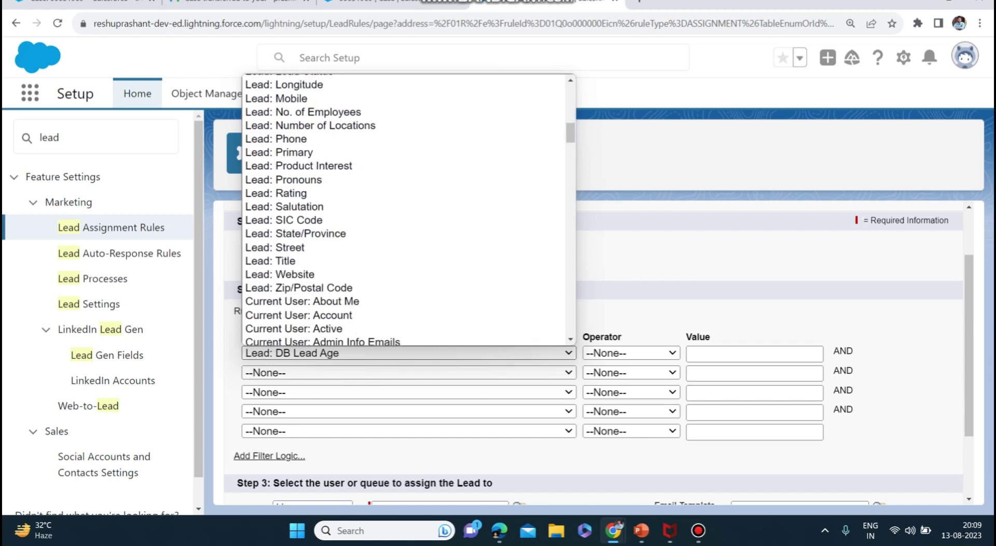
{"action": "left_click", "coordinate": [280, 261]}
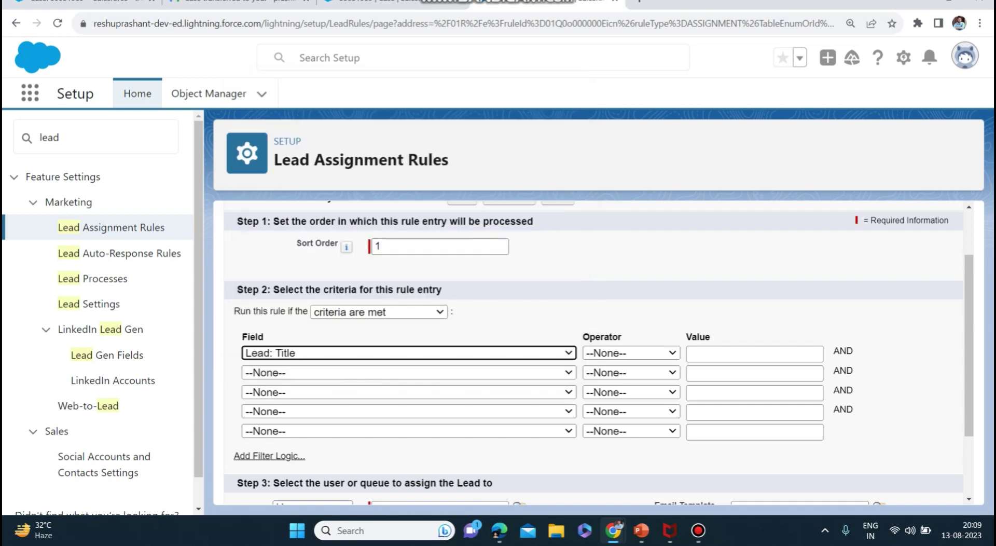
{"action": "left_click", "coordinate": [409, 353]}
{"action": "scroll", "coordinate": [409, 210], "scroll_direction": "up", "scroll_amount": 7}
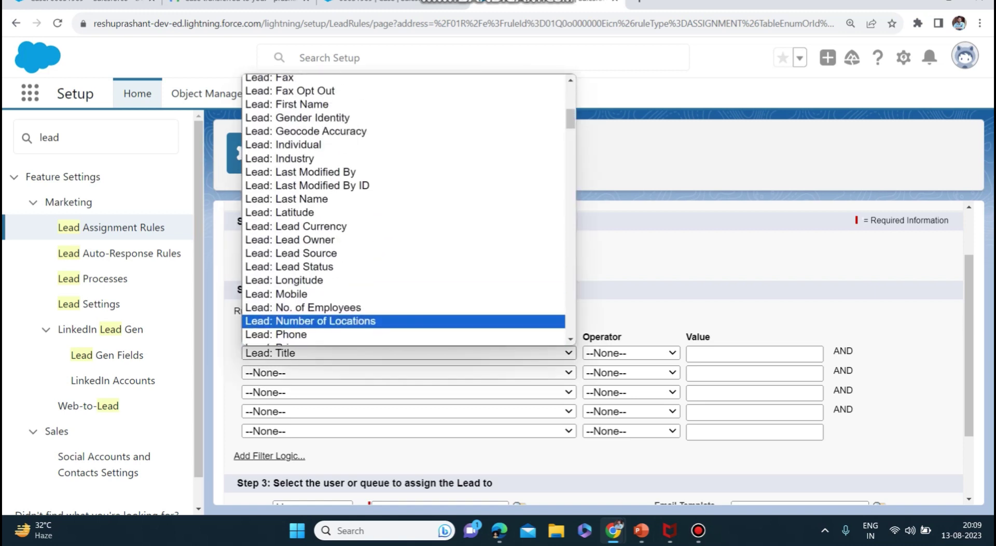
{"action": "scroll", "coordinate": [409, 209], "scroll_direction": "up", "scroll_amount": 5}
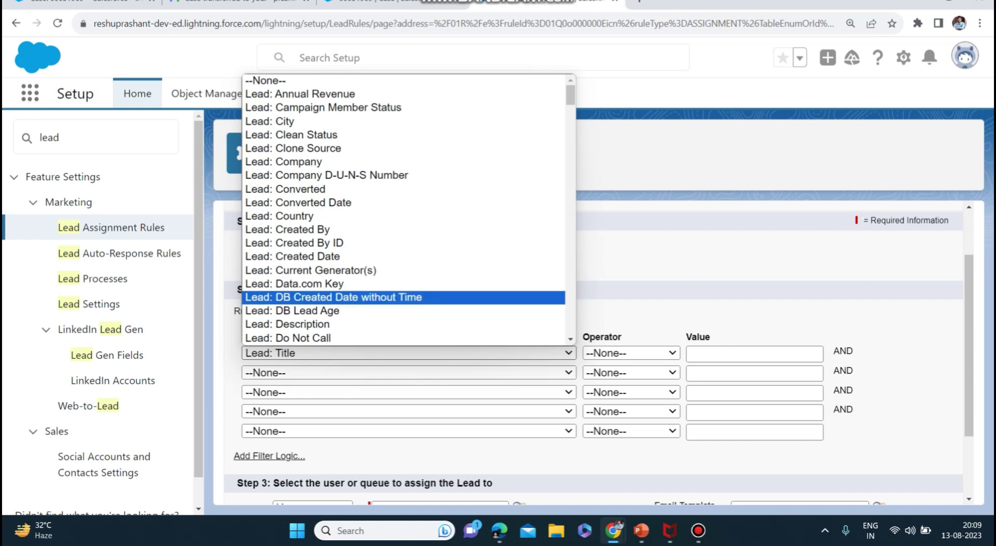
{"action": "left_click", "coordinate": [290, 121]}
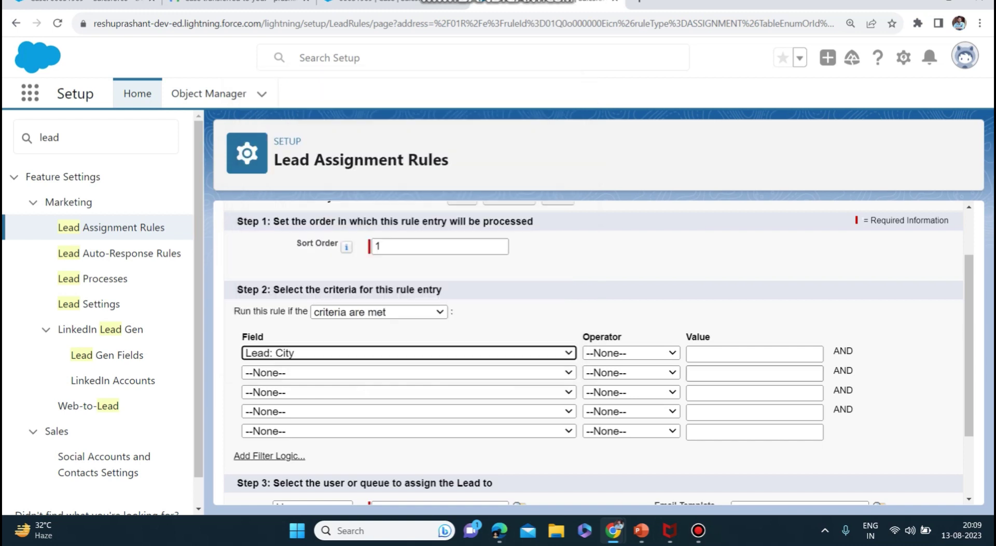
{"action": "left_click", "coordinate": [631, 353]}
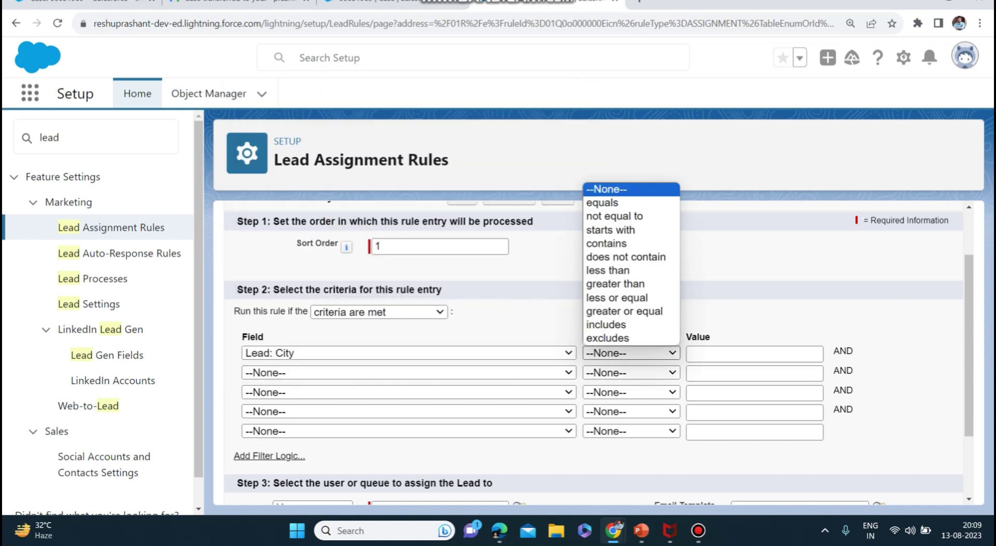
{"action": "left_click", "coordinate": [602, 203]}
{"action": "left_click", "coordinate": [755, 353]}
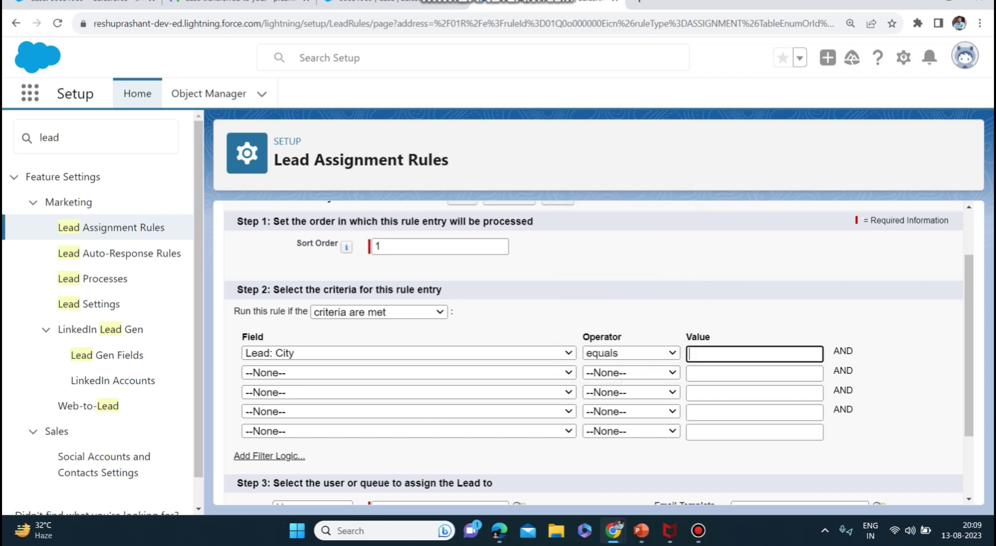
{"action": "type", "text": "Dehradun"}
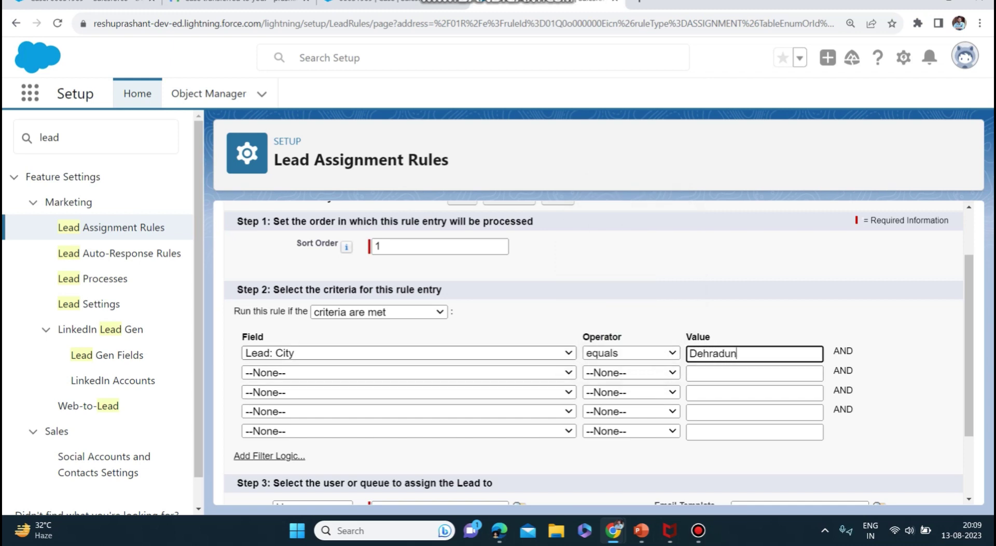
- Add a second criterion: Lead: Company equals Cognizant
{"action": "left_click", "coordinate": [408, 373]}
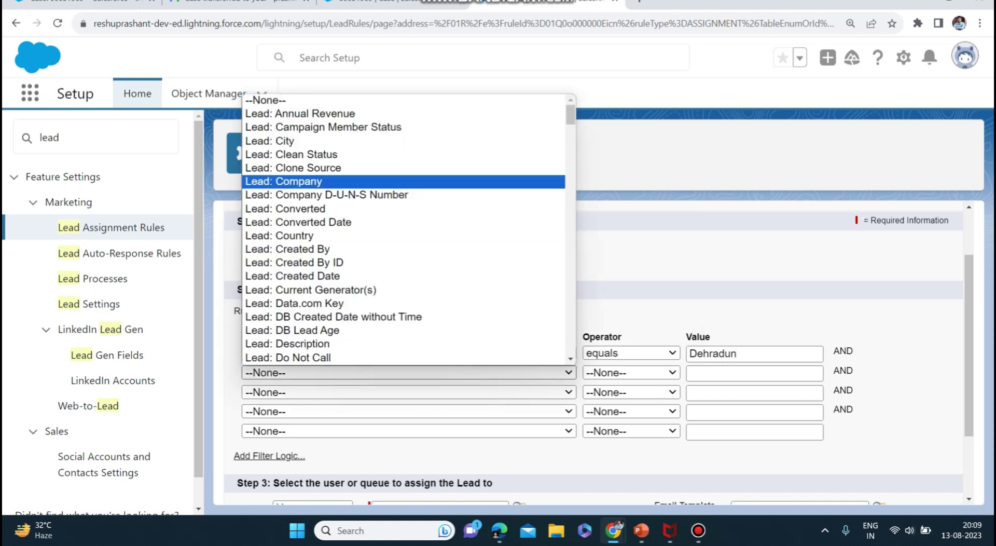
{"action": "left_click", "coordinate": [405, 181]}
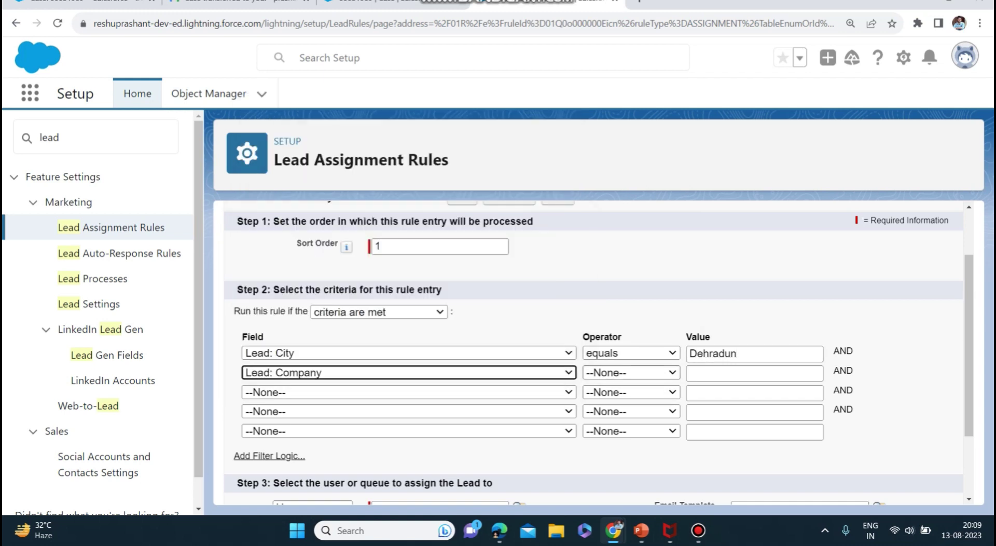
{"action": "left_click", "coordinate": [631, 372]}
{"action": "key", "text": "Return"}
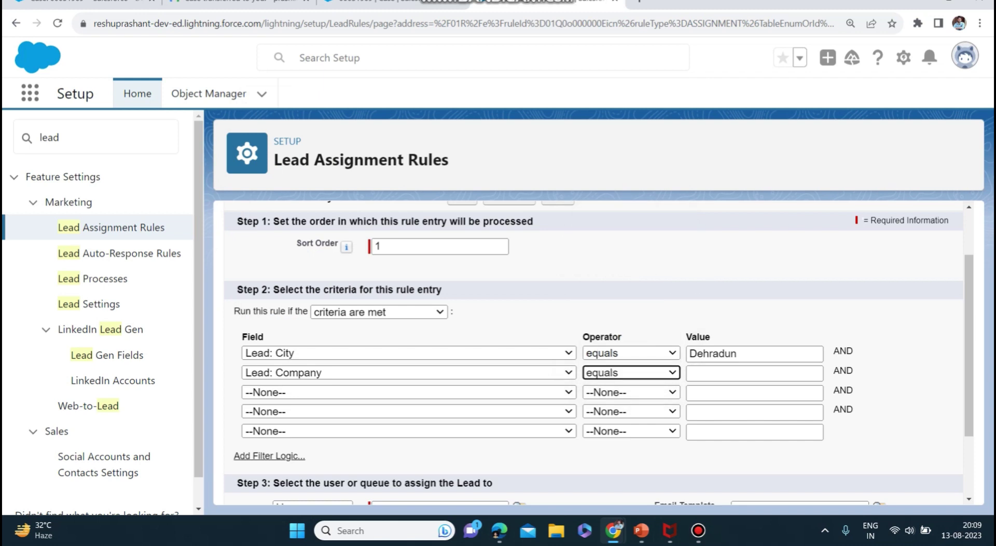
{"action": "key", "text": "Tab"}
{"action": "type", "text": "Cognizant"}
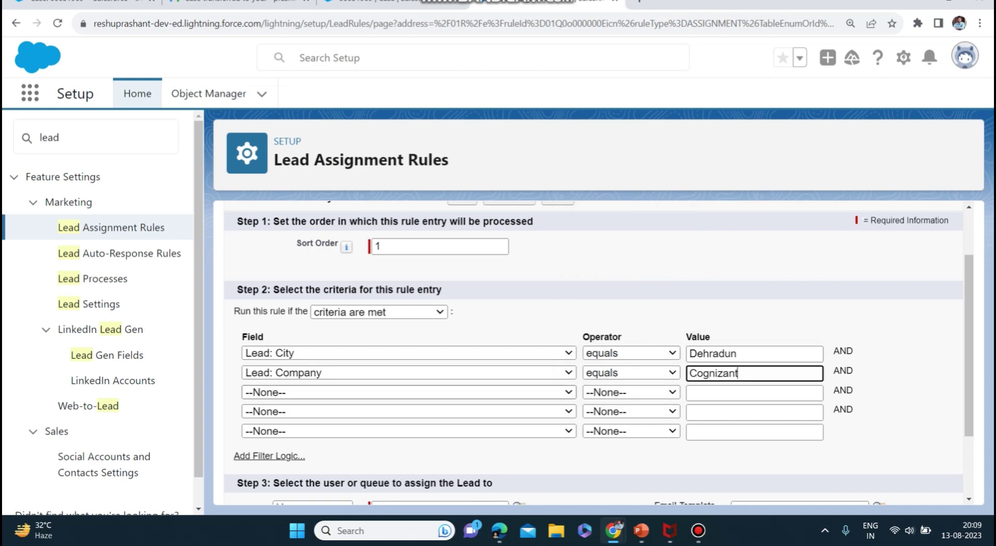
{"action": "scroll", "coordinate": [592, 353], "scroll_direction": "down", "scroll_amount": 2}
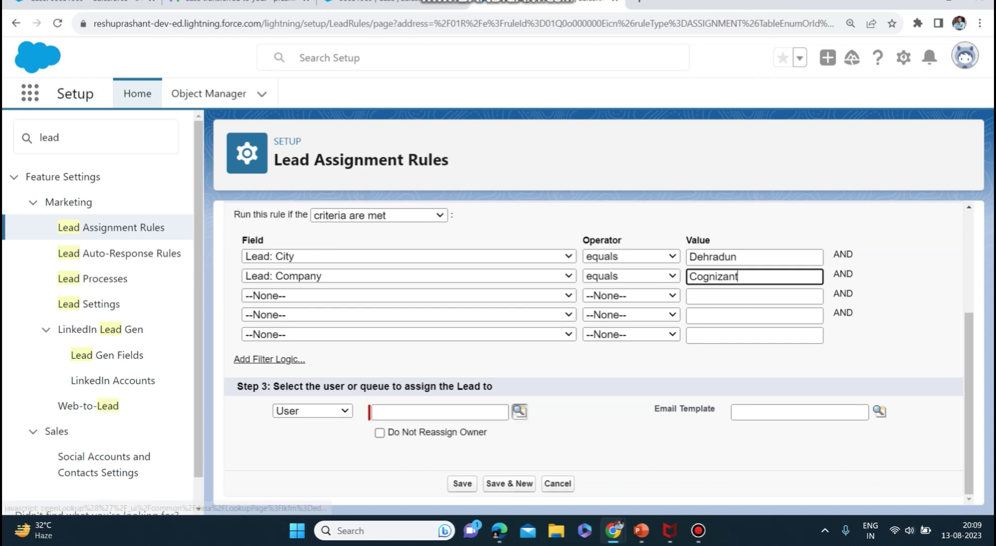
- Assign the entry to the Marketing Team user instead of the CEO user
{"action": "left_click", "coordinate": [519, 411]}
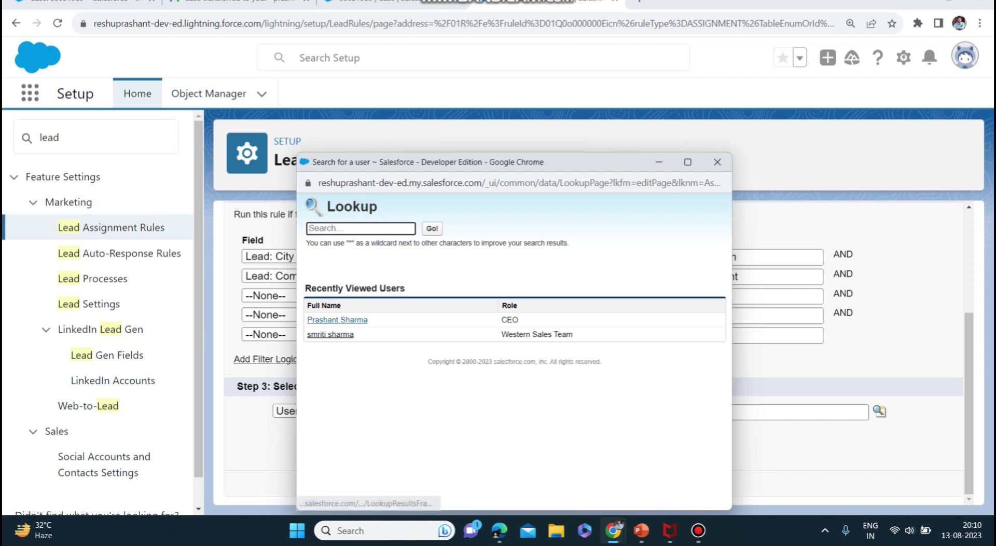
{"action": "left_click", "coordinate": [337, 319]}
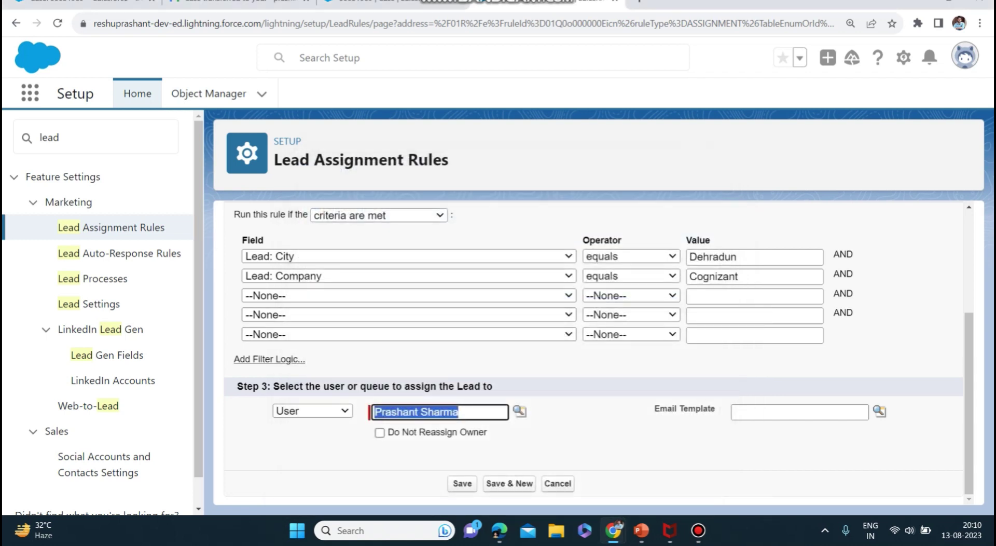
{"action": "left_click", "coordinate": [520, 411]}
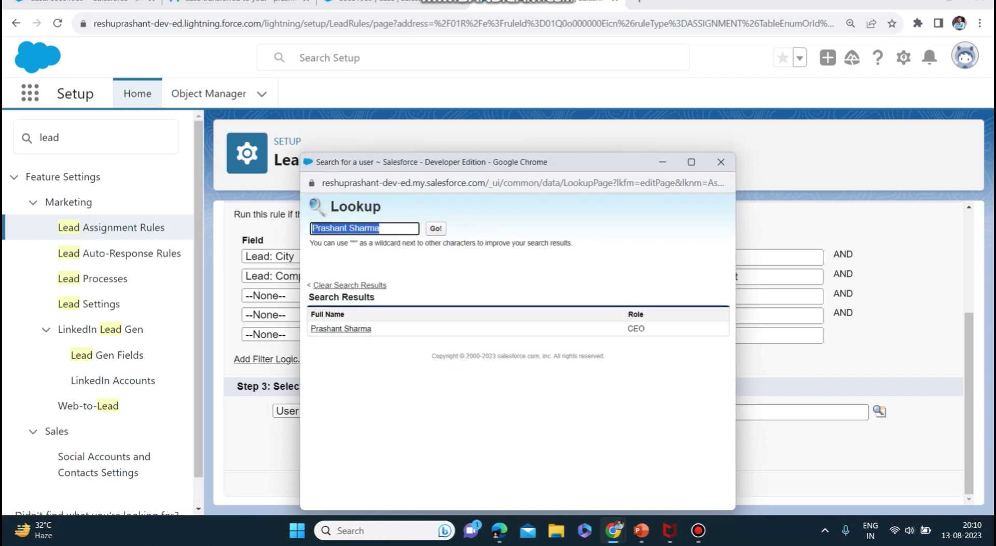
{"action": "key", "text": "BackSpace"}
{"action": "type", "text": "juh"}
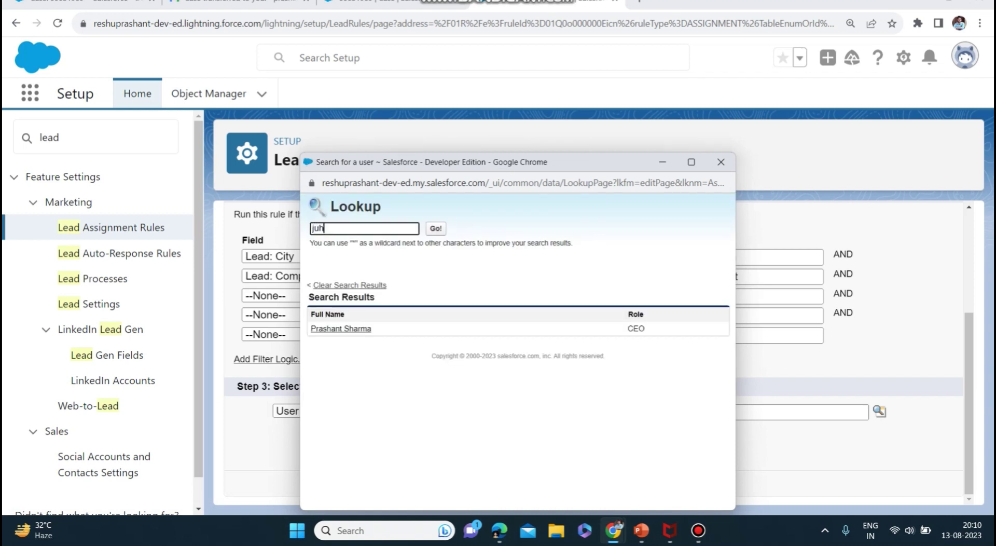
{"action": "type", "text": "i"}
{"action": "key", "text": "Return"}
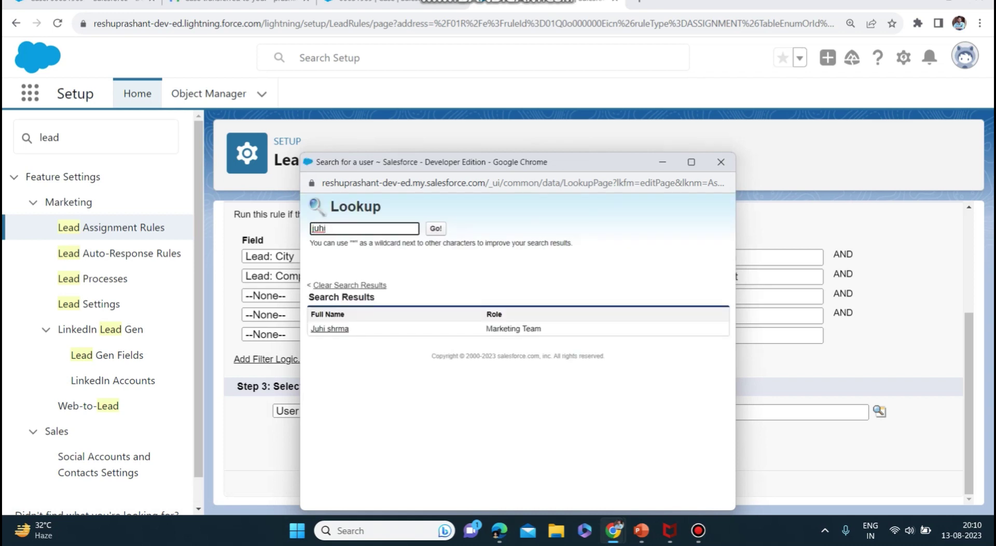
{"action": "left_click", "coordinate": [330, 329]}
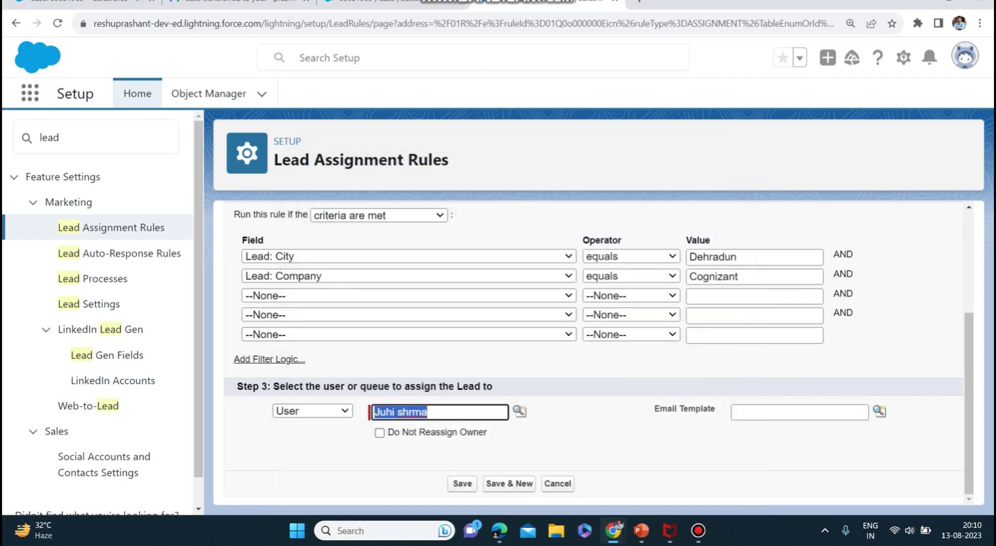
{"action": "left_click", "coordinate": [880, 411]}
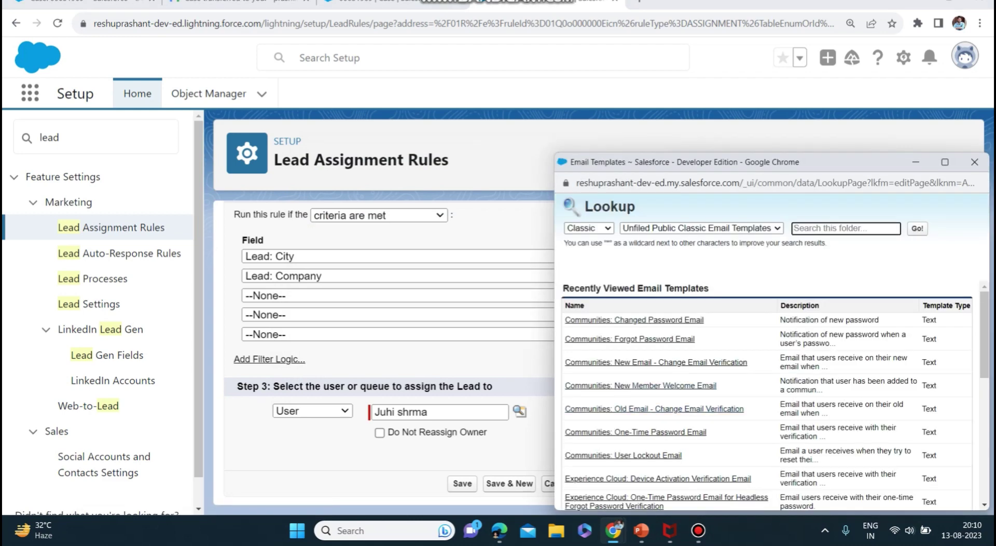
- Choose the Notify User about Lead Assignment email template and save the entry
{"action": "scroll", "coordinate": [654, 410], "scroll_direction": "down", "scroll_amount": 2}
{"action": "scroll", "coordinate": [638, 422], "scroll_direction": "down", "scroll_amount": 4}
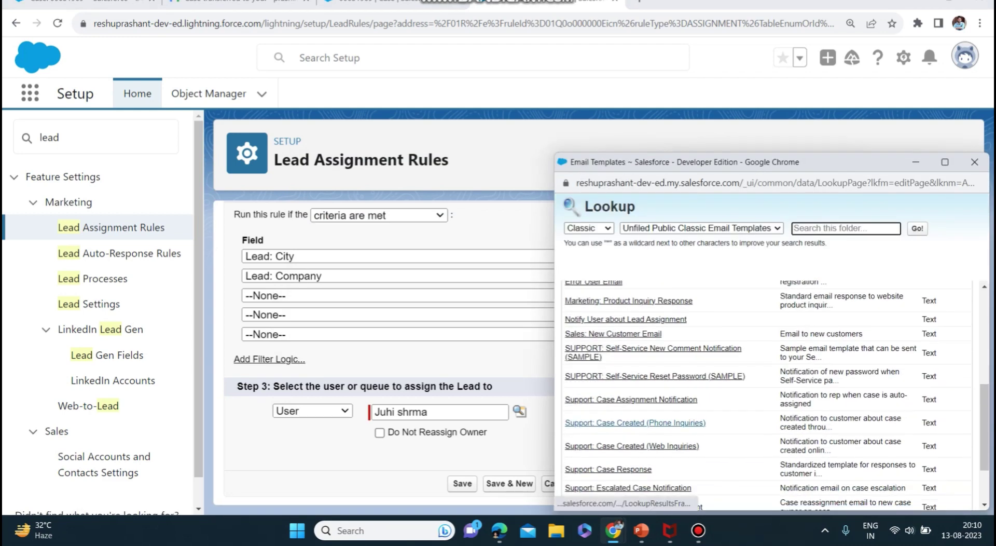
{"action": "scroll", "coordinate": [635, 423], "scroll_direction": "down", "scroll_amount": 2}
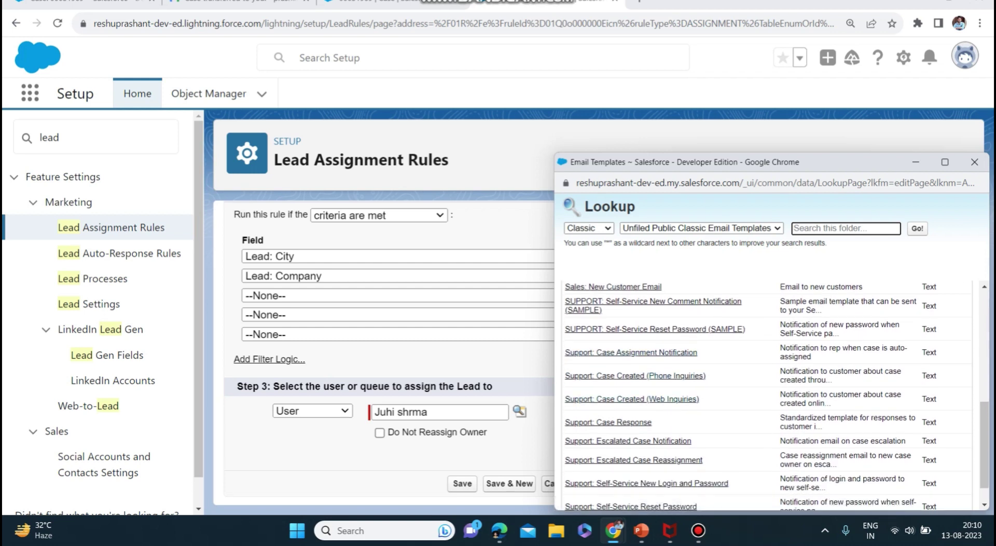
{"action": "scroll", "coordinate": [638, 368], "scroll_direction": "down", "scroll_amount": 1}
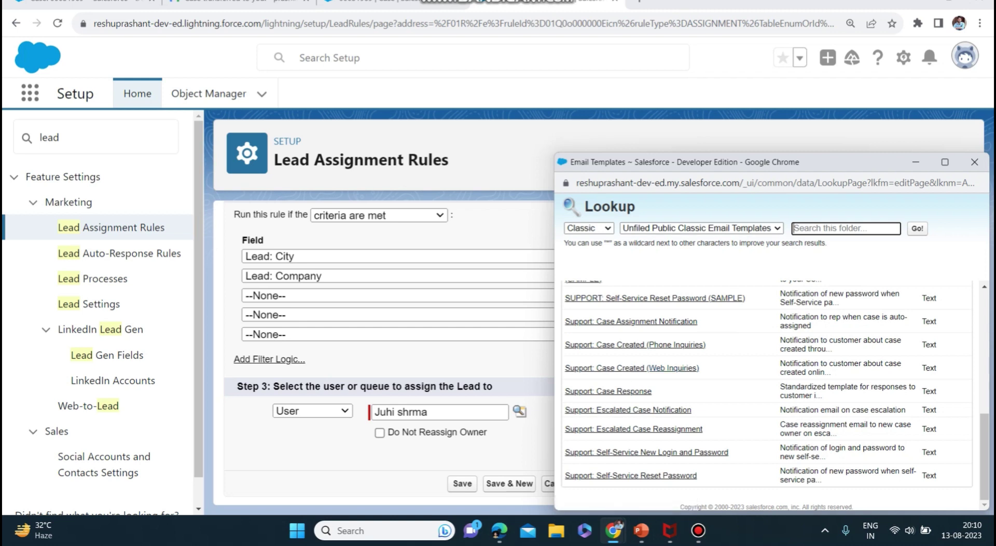
{"action": "type", "text": "lead"}
{"action": "key", "text": "Return"}
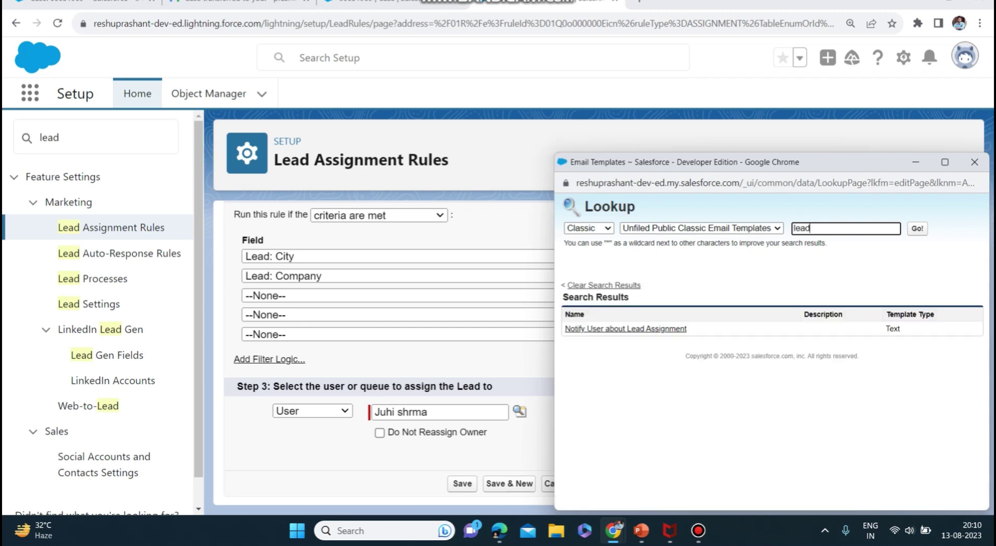
{"action": "left_click", "coordinate": [649, 329]}
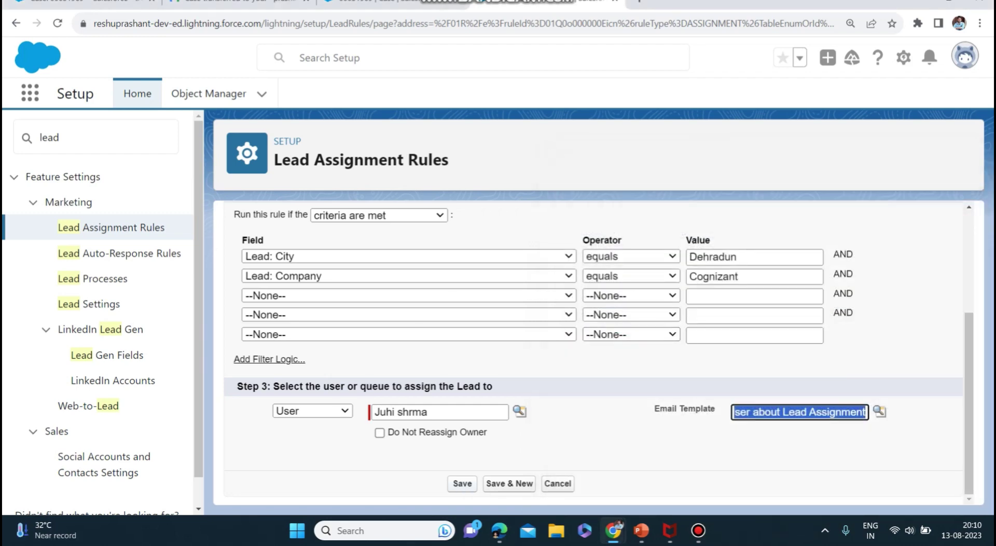
{"action": "key", "text": "Return"}
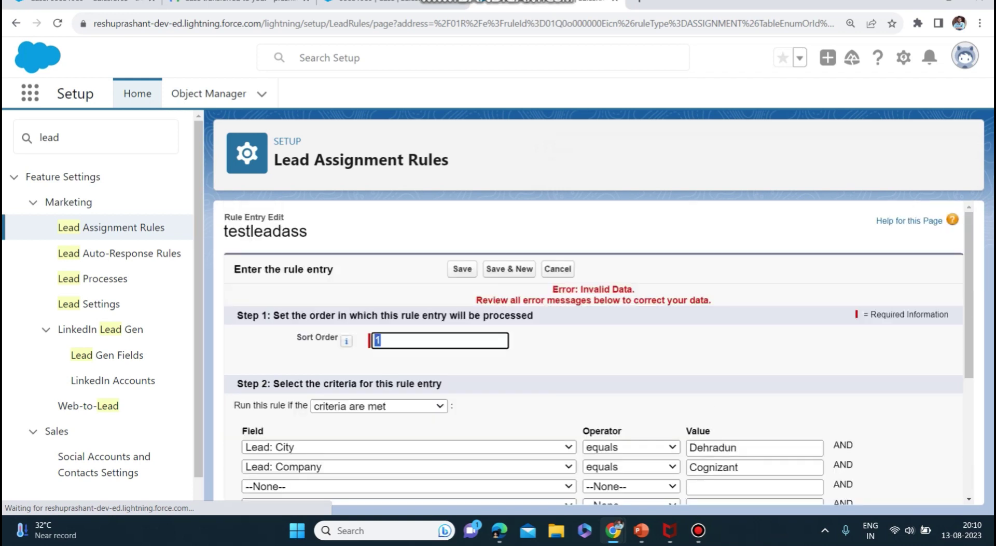
- Reassign the entry to the Western Sales Team user and save it successfully
{"action": "scroll", "coordinate": [594, 353], "scroll_direction": "down", "scroll_amount": 2}
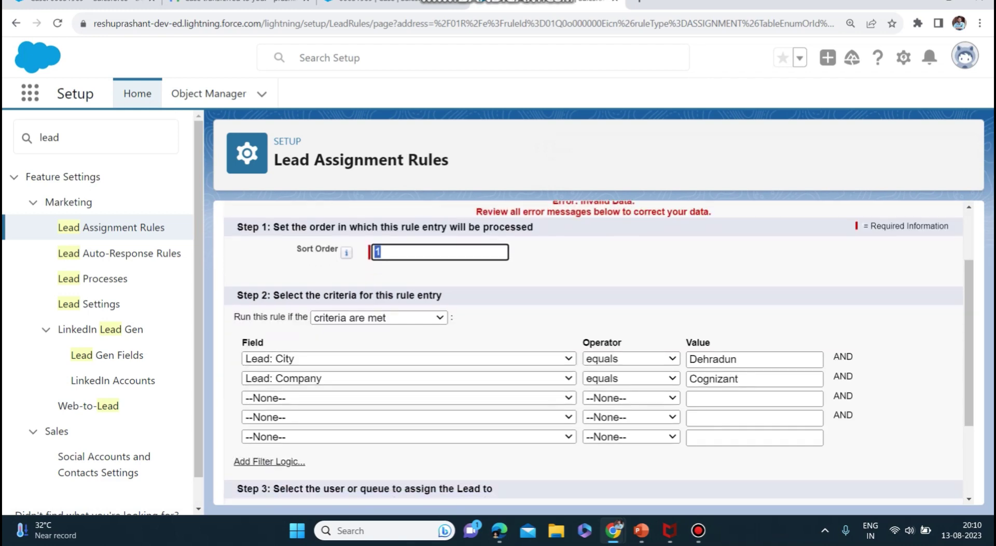
{"action": "scroll", "coordinate": [594, 352], "scroll_direction": "down", "scroll_amount": 2}
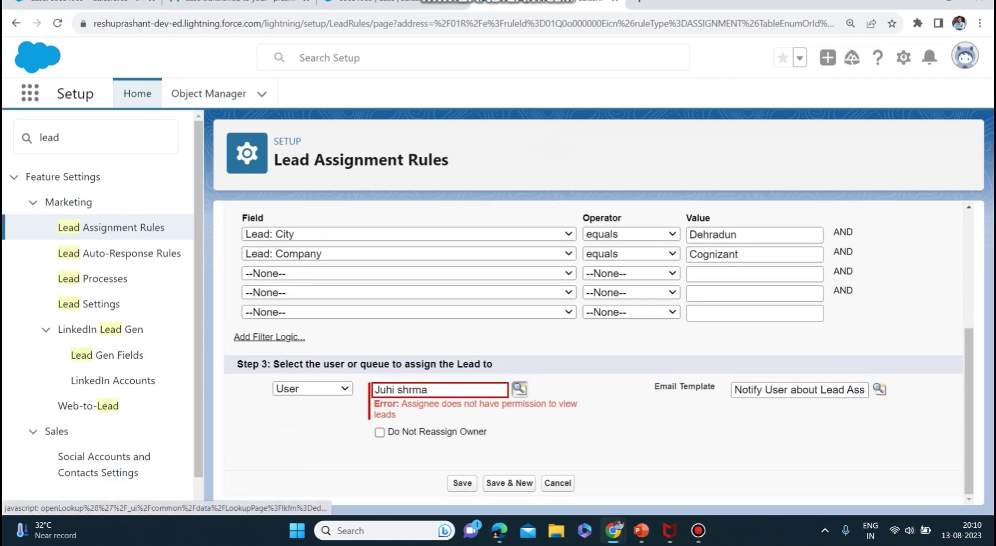
{"action": "left_click", "coordinate": [519, 389]}
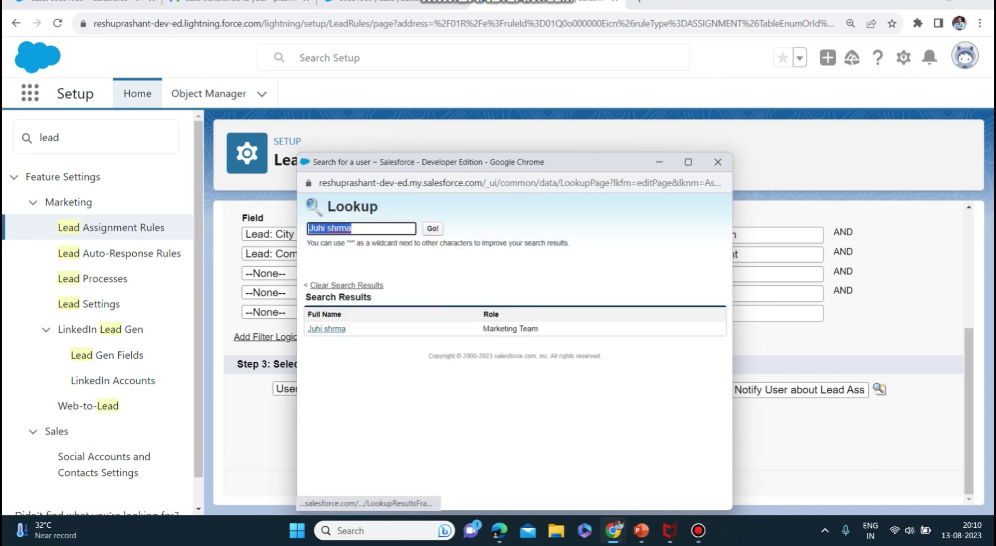
{"action": "type", "text": "sm"}
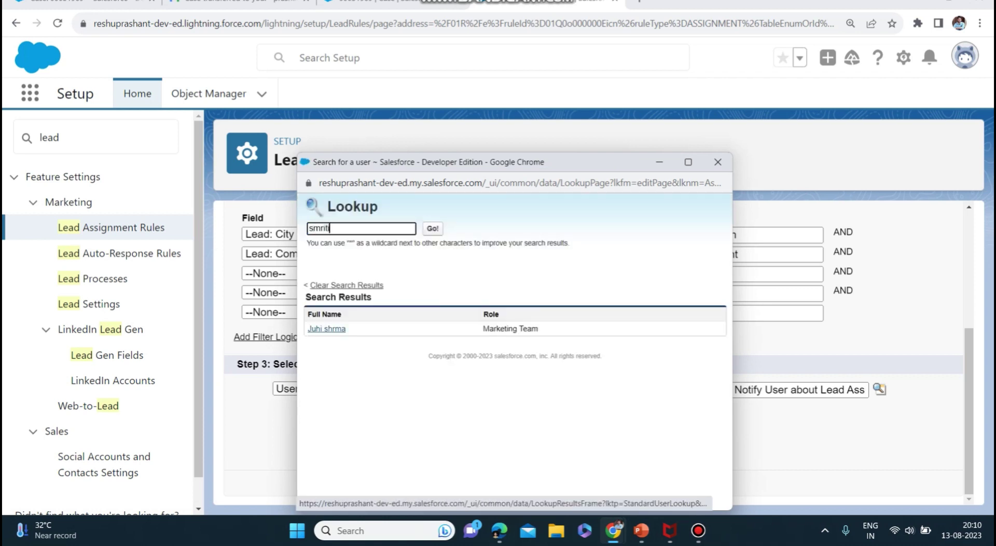
{"action": "type", "text": "riti"}
{"action": "key", "text": "Return"}
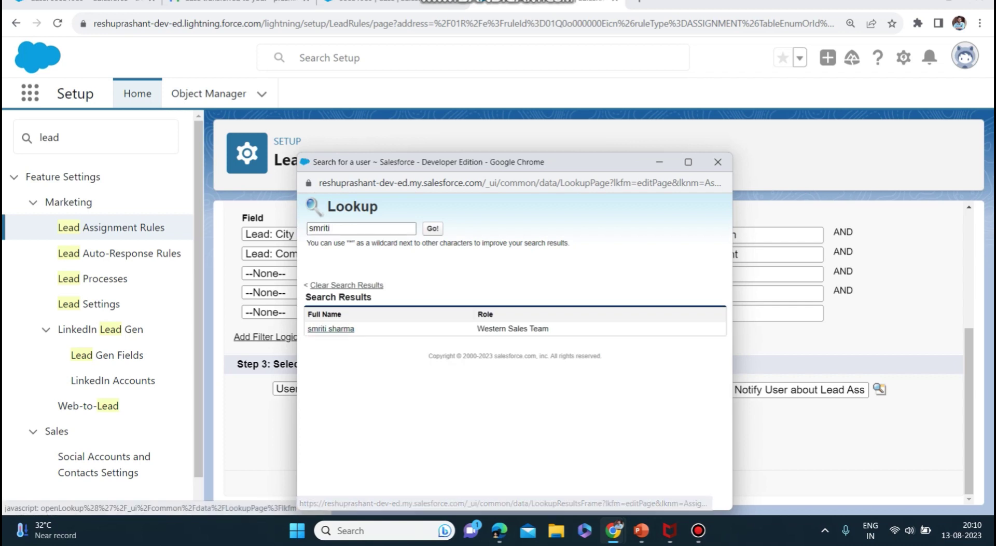
{"action": "left_click", "coordinate": [331, 329]}
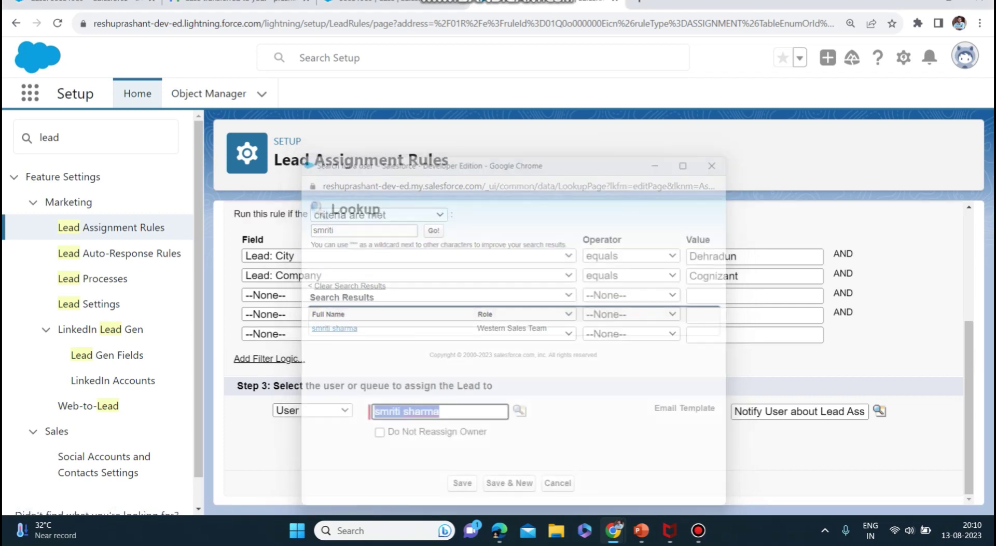
{"action": "key", "text": "Return"}
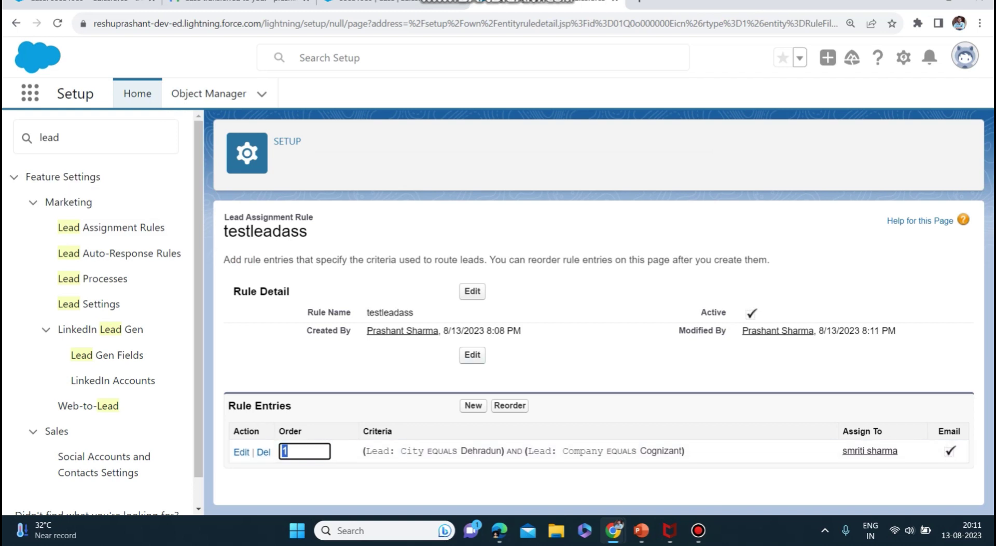
- Search the App Launcher for 'case' and open the Cases Recently Viewed list
{"action": "left_click", "coordinate": [62, 137]}
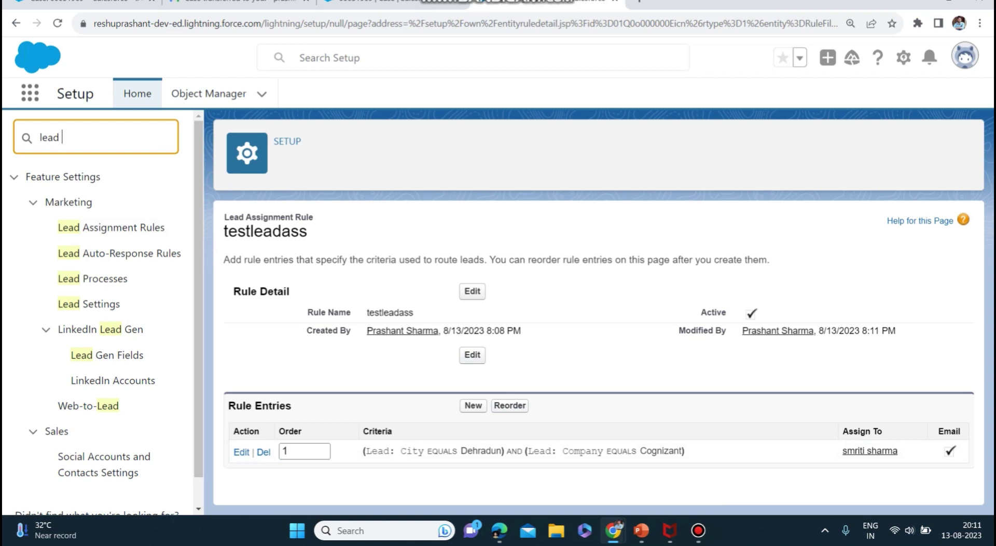
{"action": "key", "text": "ctrl+a"}
{"action": "key", "text": "BackSpace"}
{"action": "type", "text": "cadse"}
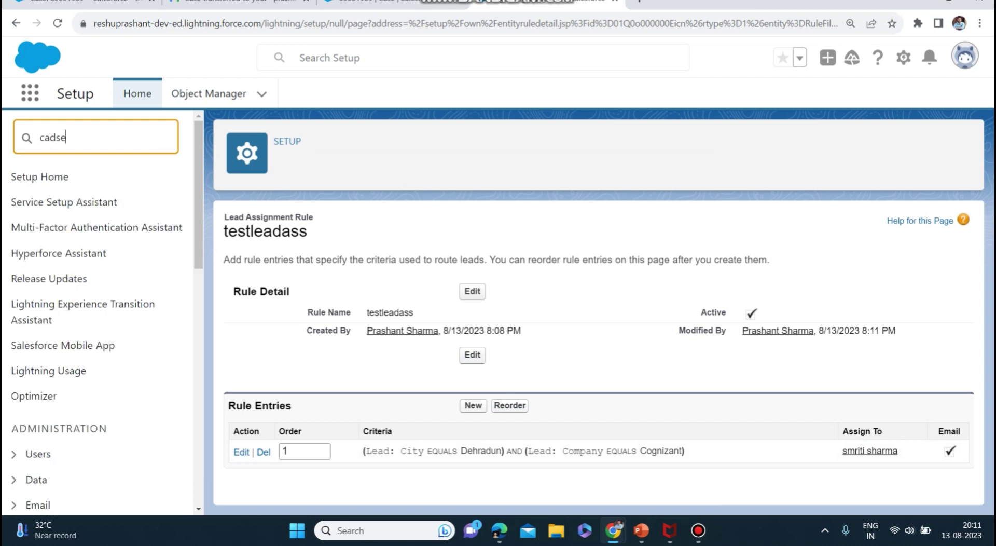
{"action": "key", "text": "BackSpace"}
{"action": "key", "text": "BackSpace"}
{"action": "key", "text": "BackSpace"}
{"action": "type", "text": "se"}
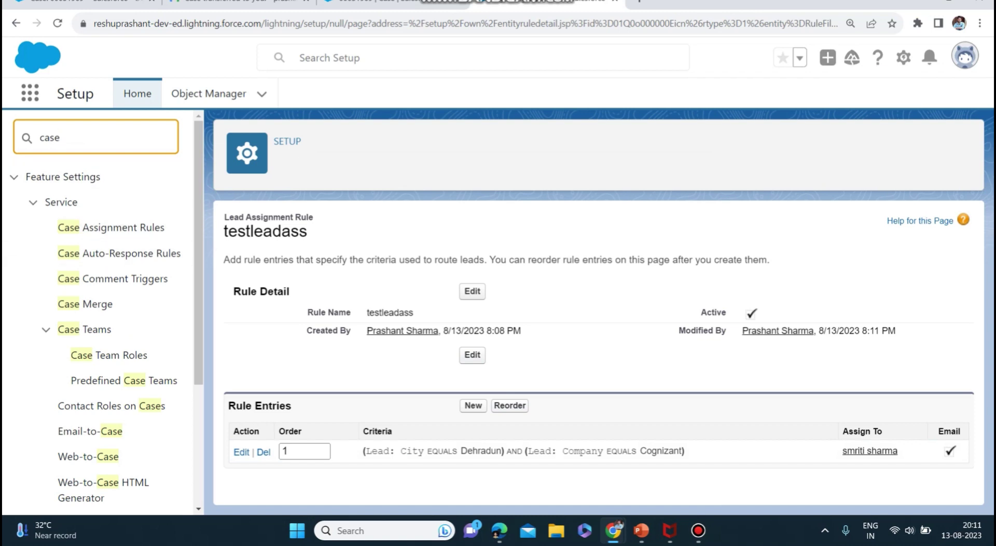
{"action": "left_click", "coordinate": [904, 57]}
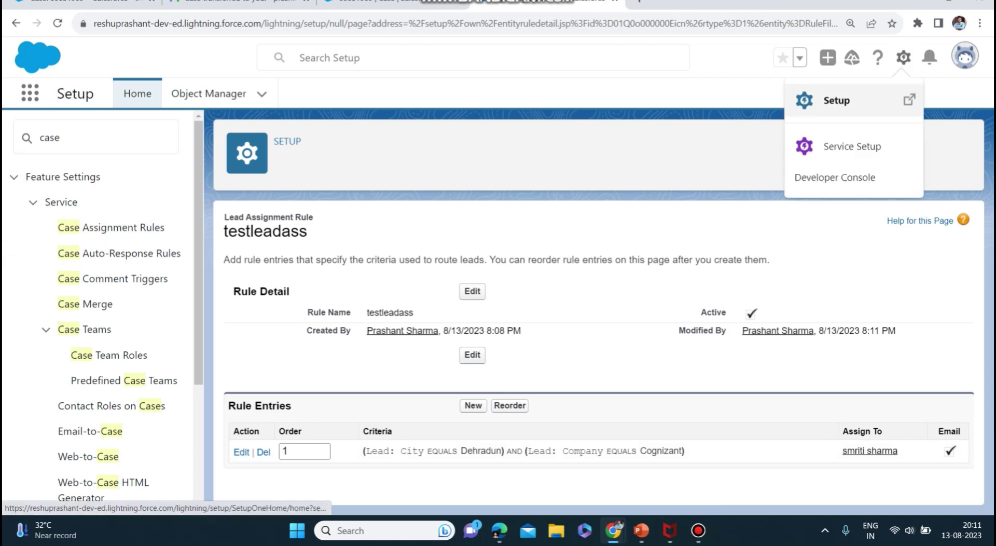
{"action": "left_click", "coordinate": [30, 92]}
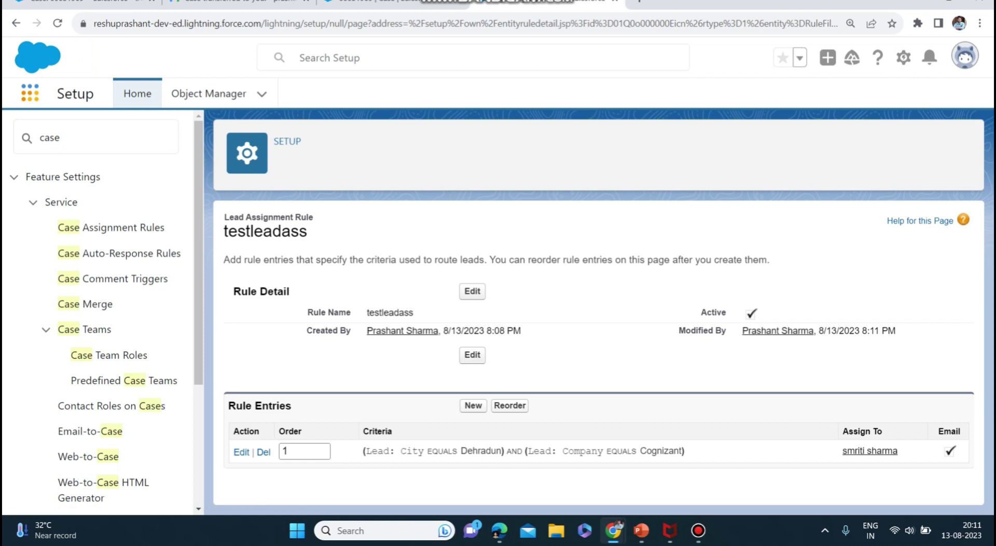
{"action": "type", "text": "case"}
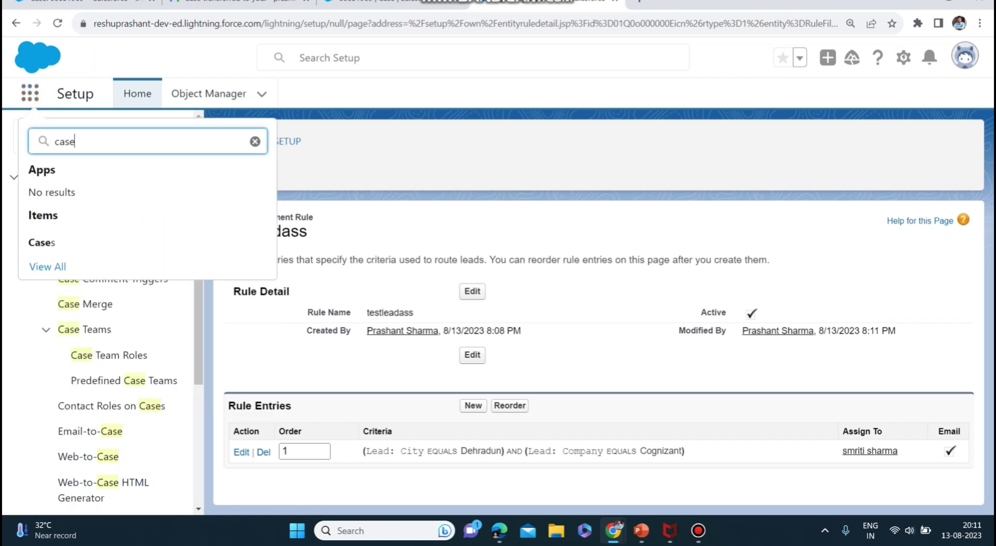
{"action": "key", "text": "Down"}
{"action": "key", "text": "Return"}
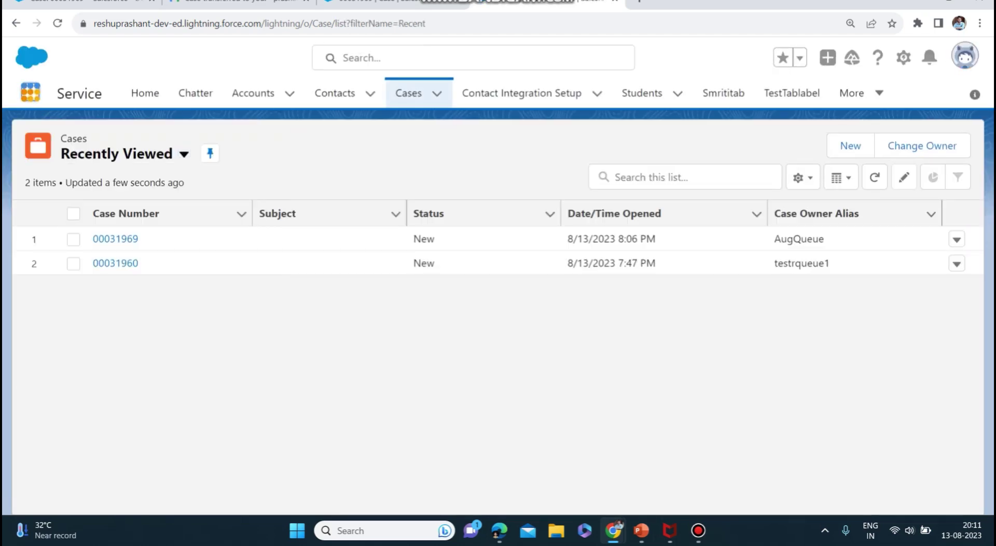
- Start a new lead from the Leads list and enter its phone number
{"action": "left_click", "coordinate": [30, 92]}
{"action": "type", "text": "lead"}
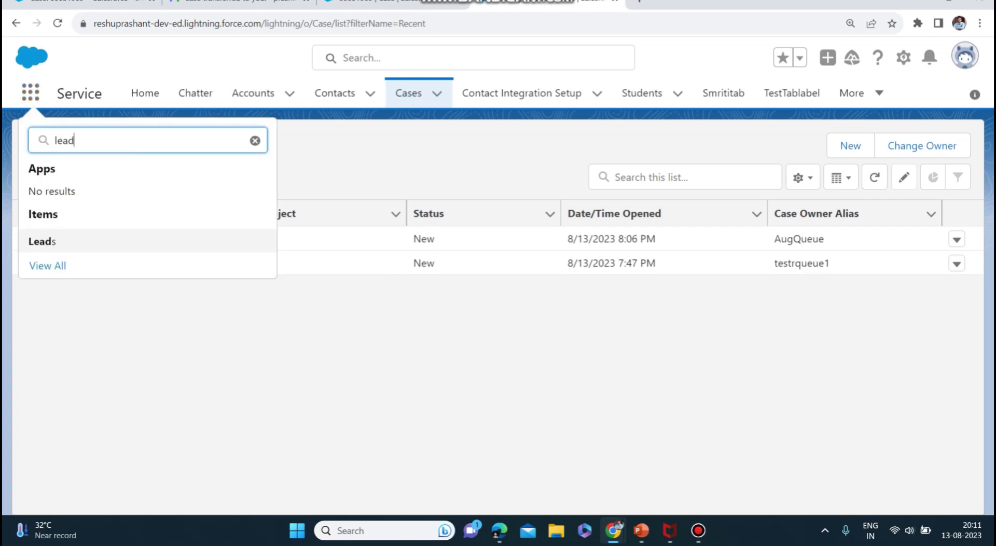
{"action": "key", "text": "Return"}
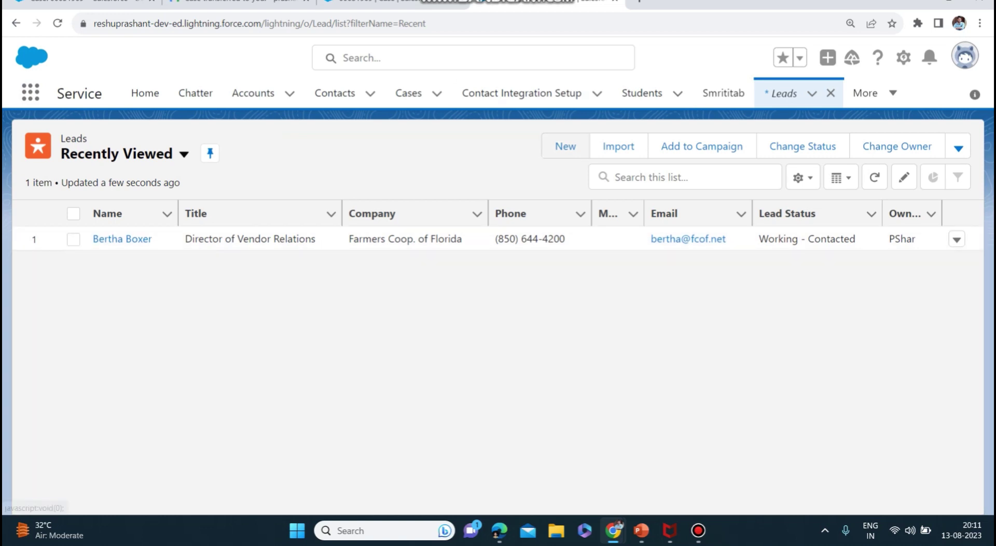
{"action": "left_click", "coordinate": [565, 146]}
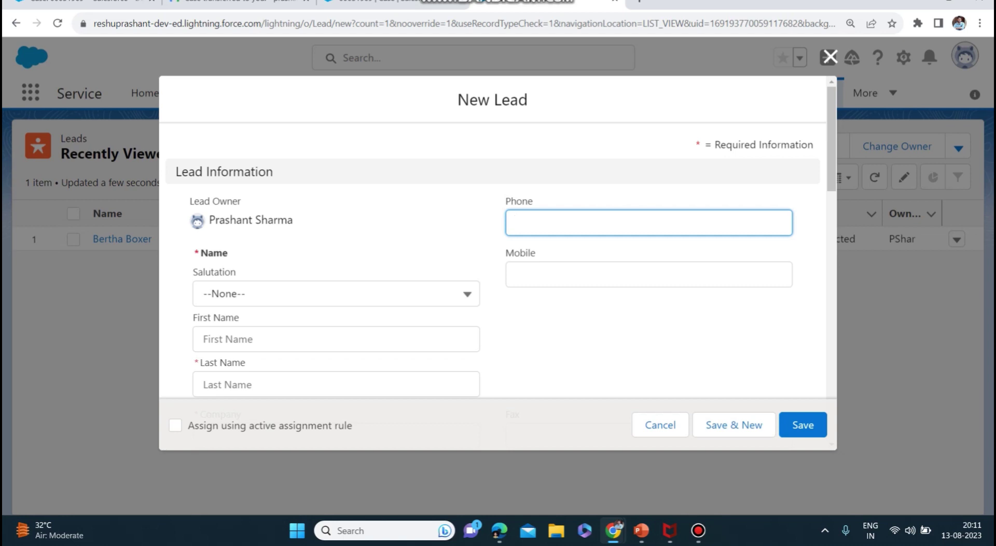
{"action": "type", "text": "41654646"}
{"action": "scroll", "coordinate": [499, 239], "scroll_direction": "down", "scroll_amount": 5}
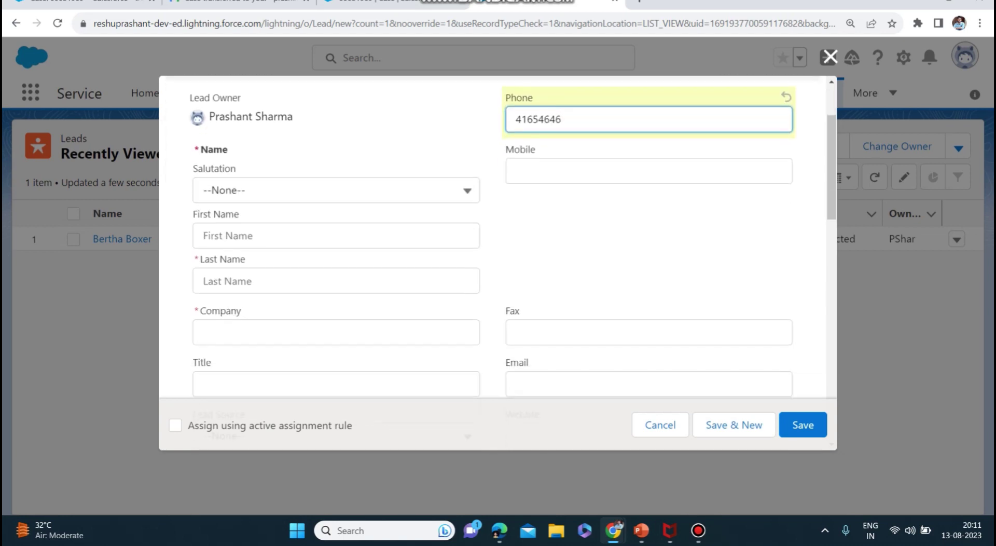
{"action": "scroll", "coordinate": [498, 239], "scroll_direction": "down", "scroll_amount": 2}
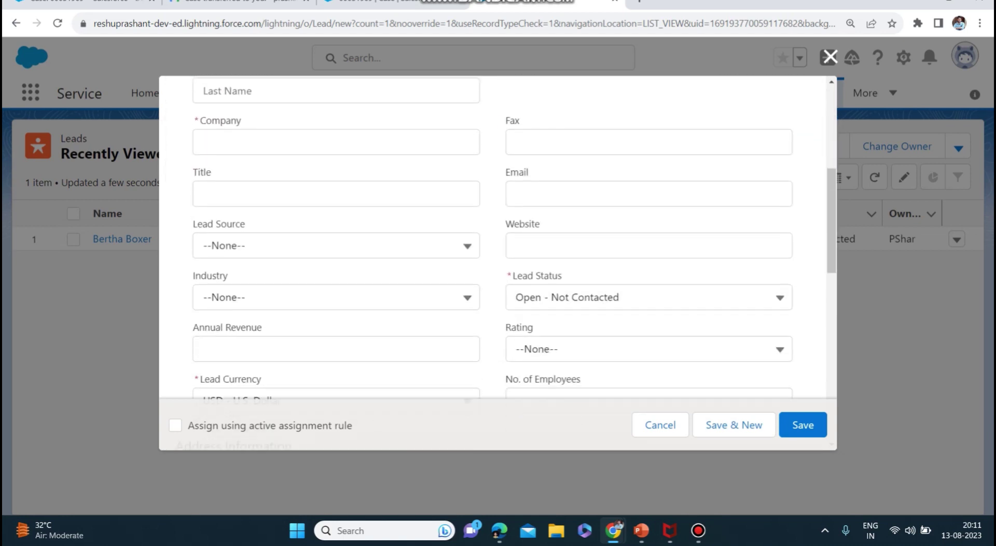
{"action": "scroll", "coordinate": [498, 239], "scroll_direction": "up", "scroll_amount": 1}
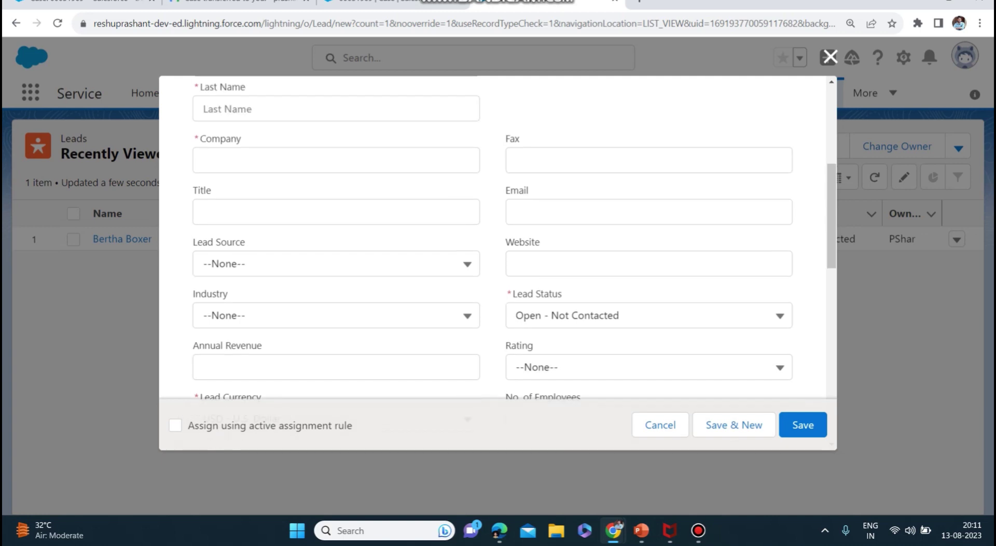
{"action": "scroll", "coordinate": [499, 239], "scroll_direction": "up", "scroll_amount": 2}
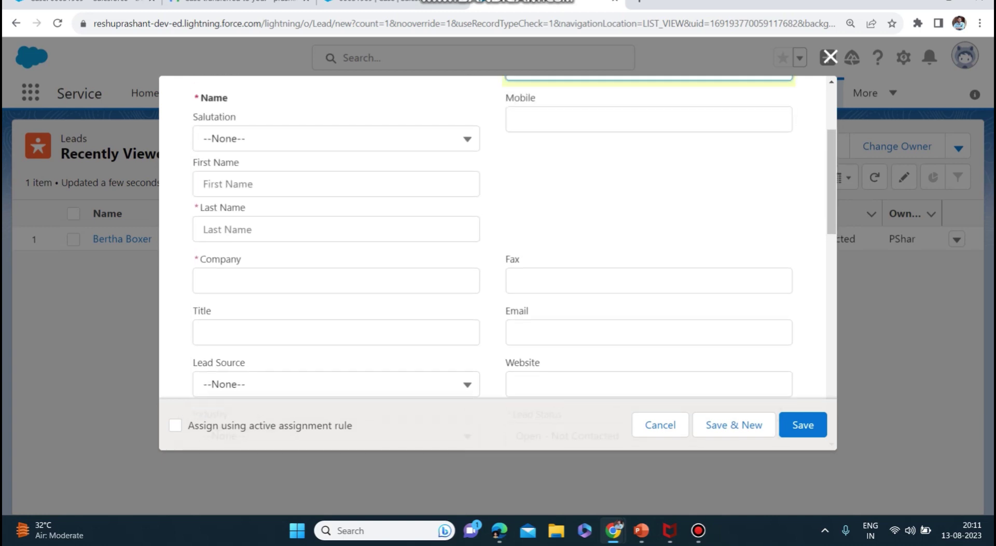
{"action": "scroll", "coordinate": [498, 239], "scroll_direction": "up", "scroll_amount": 1}
{"action": "scroll", "coordinate": [498, 239], "scroll_direction": "down", "scroll_amount": 1}
- Enter Cognizant as the lead's company
{"action": "left_click", "coordinate": [336, 288]}
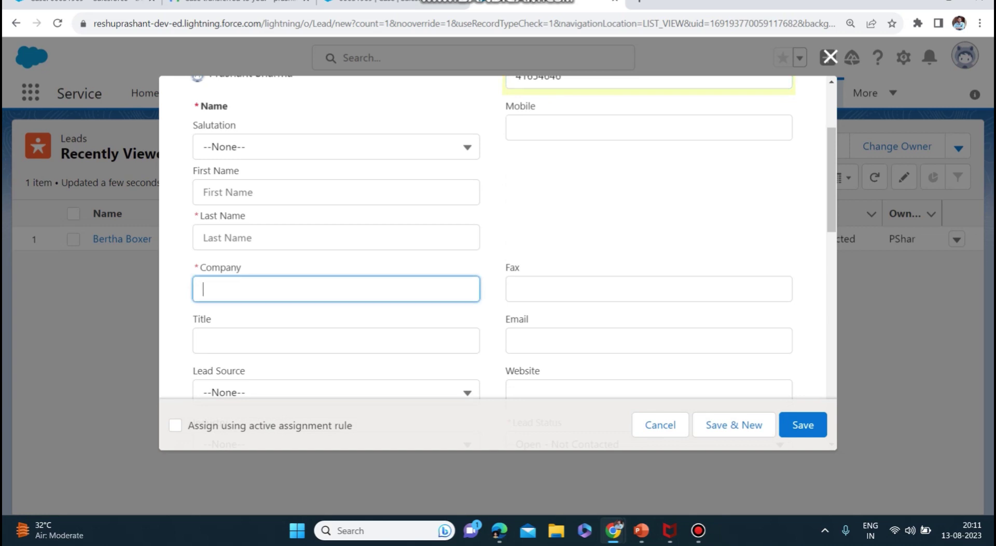
{"action": "type", "text": "Cong"}
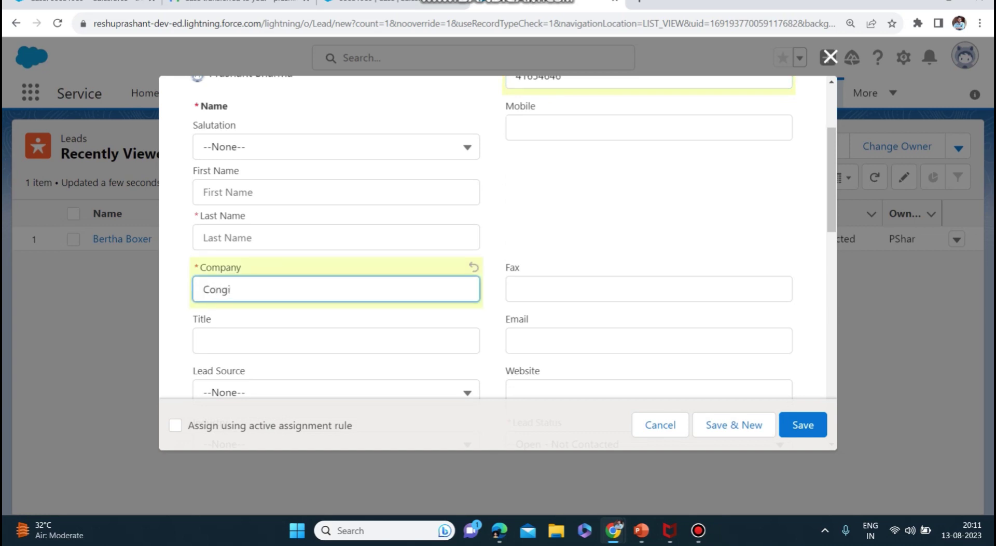
{"action": "type", "text": "i"}
{"action": "key", "text": "BackSpace"}
{"action": "type", "text": "nizant"}
{"action": "left_click", "coordinate": [221, 289]}
{"action": "key", "text": "BackSpace"}
- Fill the lead's address with a street, city Dehradun and postal code 248001
{"action": "scroll", "coordinate": [240, 290], "scroll_direction": "up", "scroll_amount": 2}
{"action": "scroll", "coordinate": [240, 291], "scroll_direction": "down", "scroll_amount": 3}
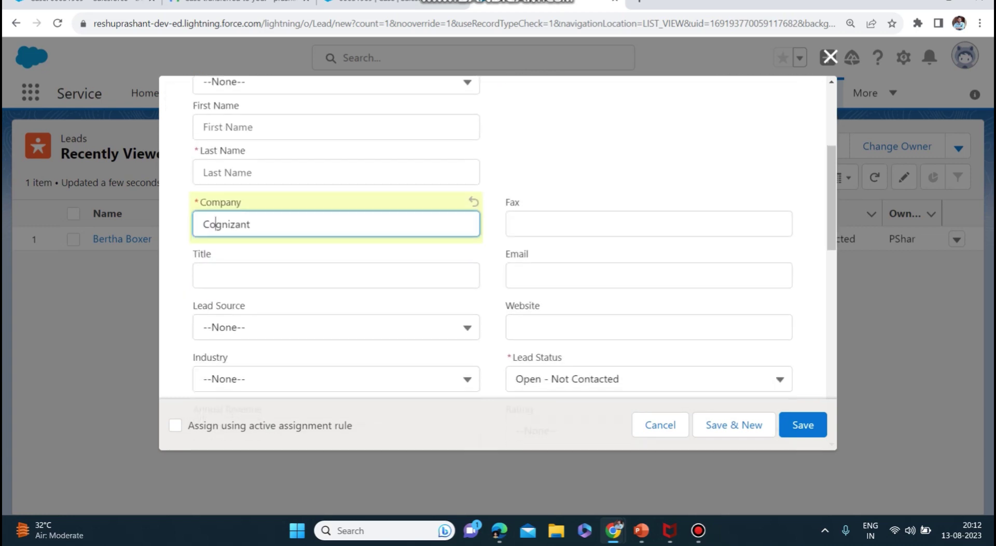
{"action": "scroll", "coordinate": [240, 290], "scroll_direction": "down", "scroll_amount": 3}
{"action": "scroll", "coordinate": [240, 290], "scroll_direction": "down", "scroll_amount": 4}
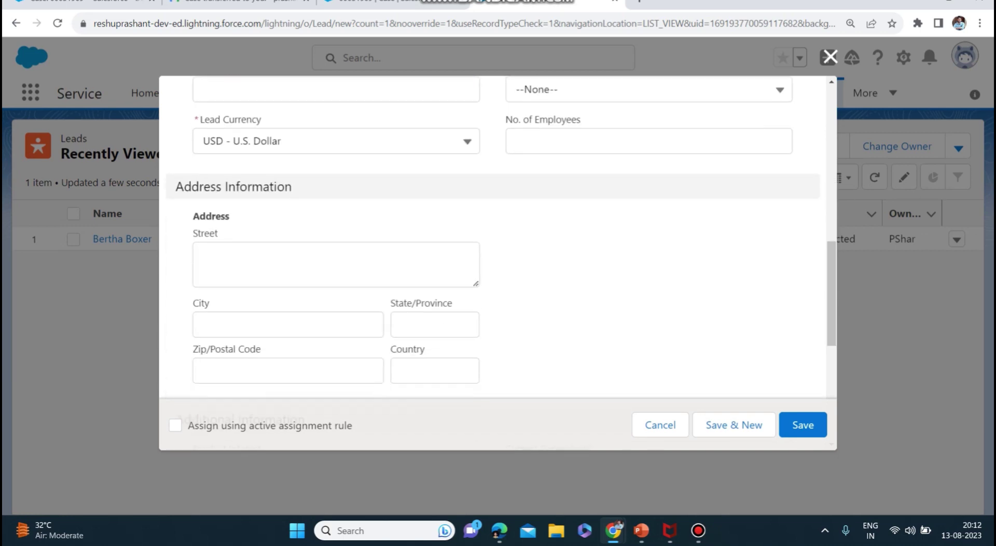
{"action": "left_click", "coordinate": [288, 325]}
{"action": "type", "text": "Dehr"}
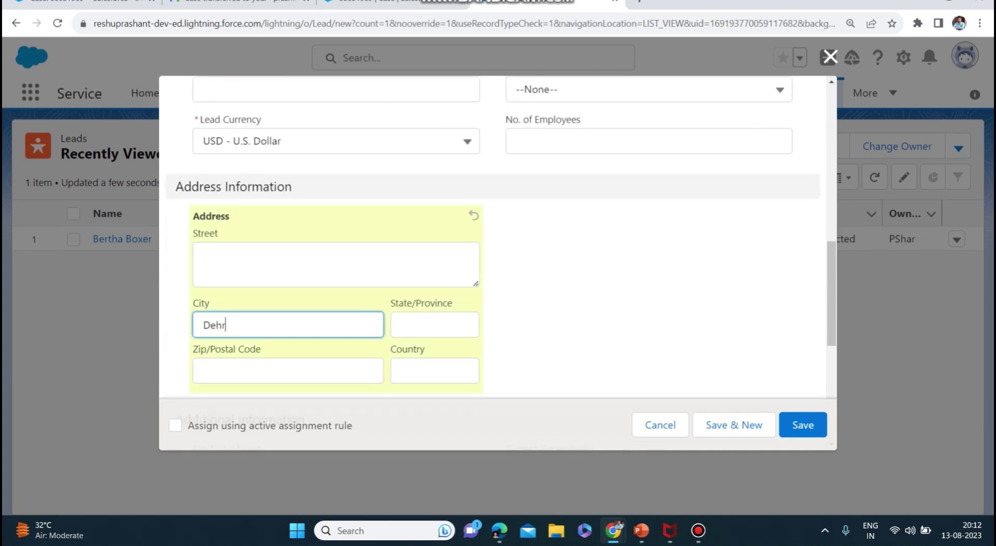
{"action": "type", "text": "adun"}
{"action": "left_click", "coordinate": [337, 265]}
{"action": "type", "text": "reetter"}
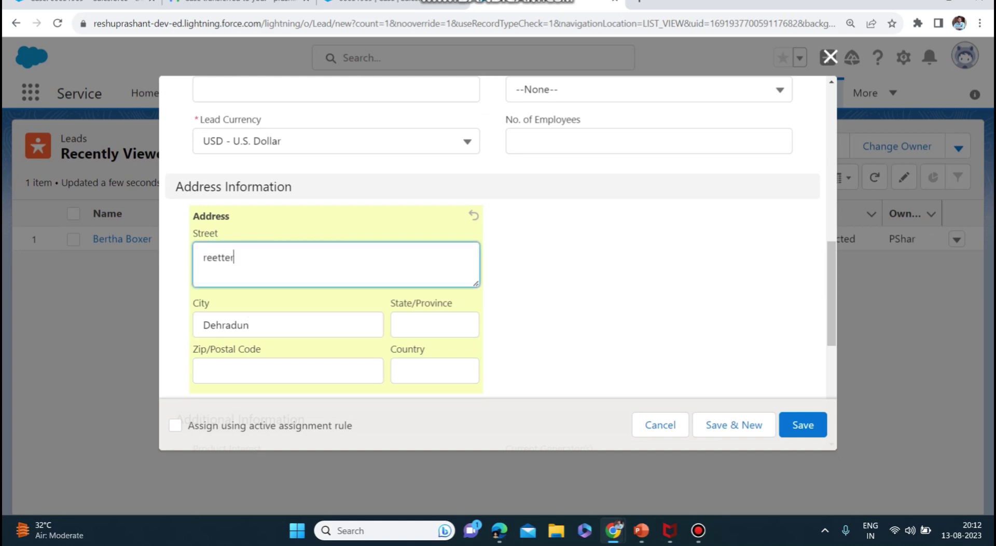
{"action": "scroll", "coordinate": [498, 237], "scroll_direction": "down", "scroll_amount": 2}
{"action": "left_click", "coordinate": [288, 257]}
{"action": "type", "text": "248001"}
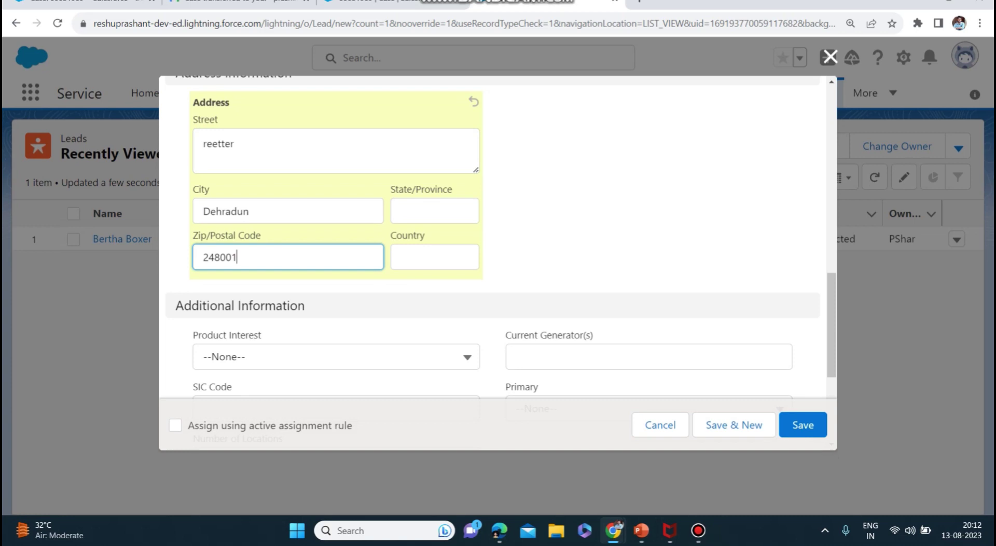
- Tick 'Assign using active assignment rule' for the lead
{"action": "scroll", "coordinate": [498, 237], "scroll_direction": "down", "scroll_amount": 3}
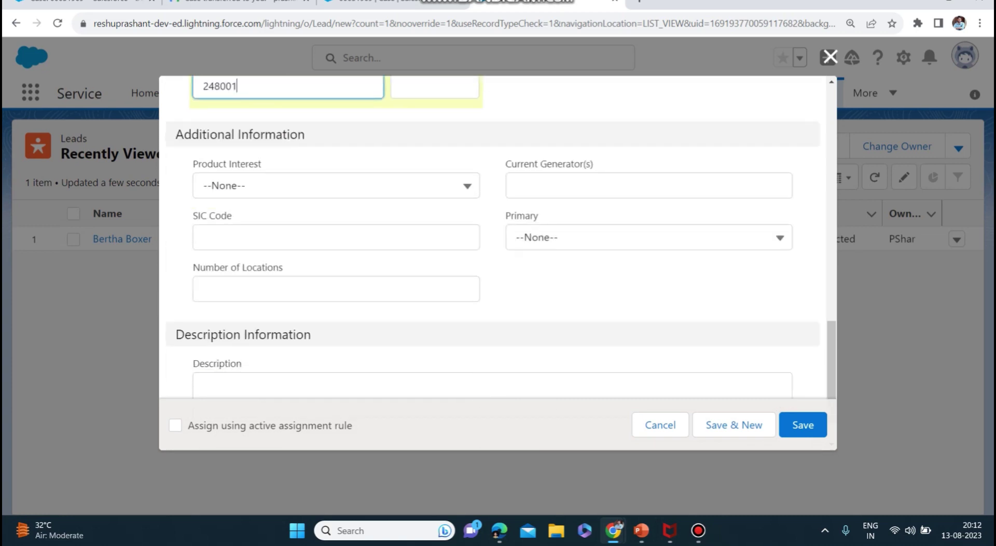
{"action": "scroll", "coordinate": [498, 237], "scroll_direction": "up", "scroll_amount": 10}
{"action": "scroll", "coordinate": [498, 237], "scroll_direction": "up", "scroll_amount": 5}
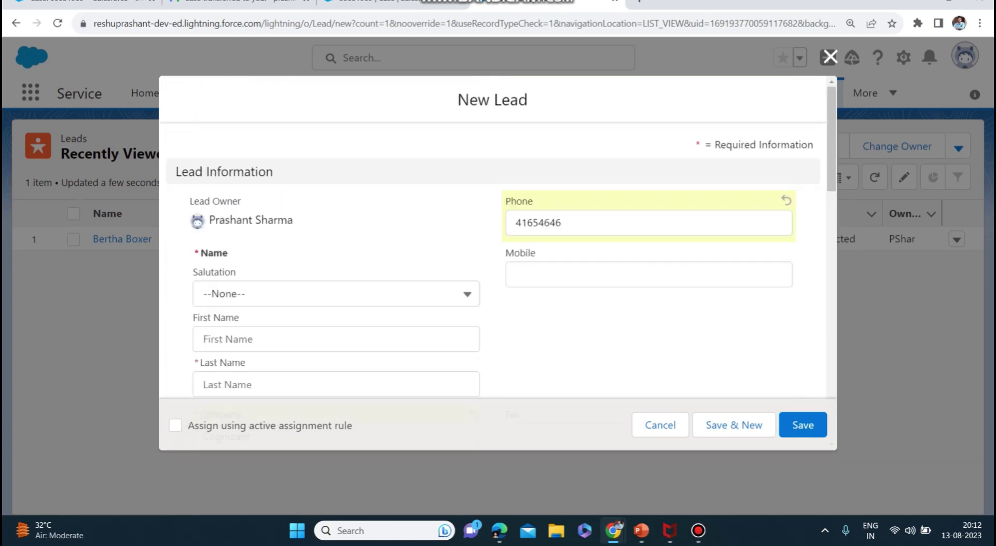
{"action": "left_click", "coordinate": [176, 425]}
{"action": "scroll", "coordinate": [498, 237], "scroll_direction": "down", "scroll_amount": 2}
- Enter the lead's first and last name, salutation Ms., and save the lead
{"action": "left_click", "coordinate": [204, 226]}
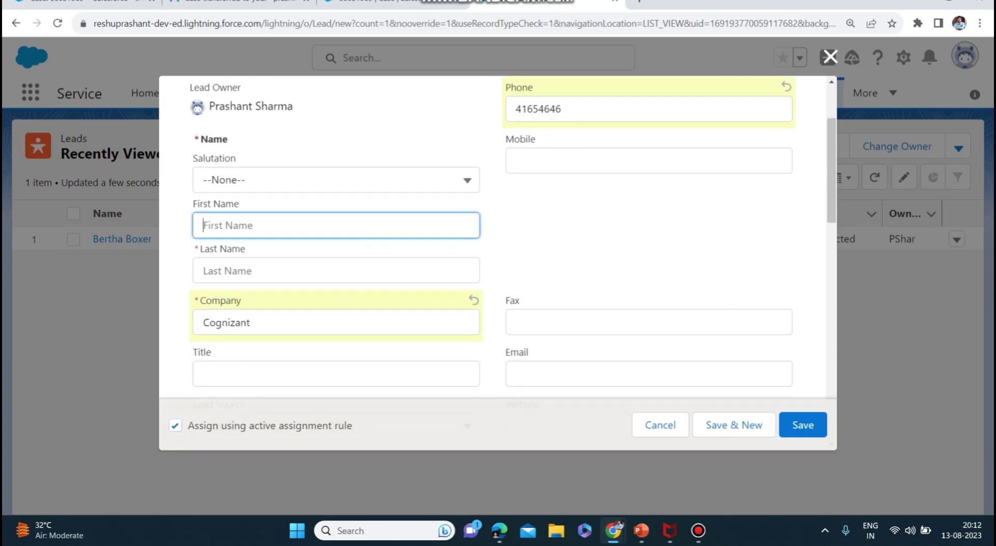
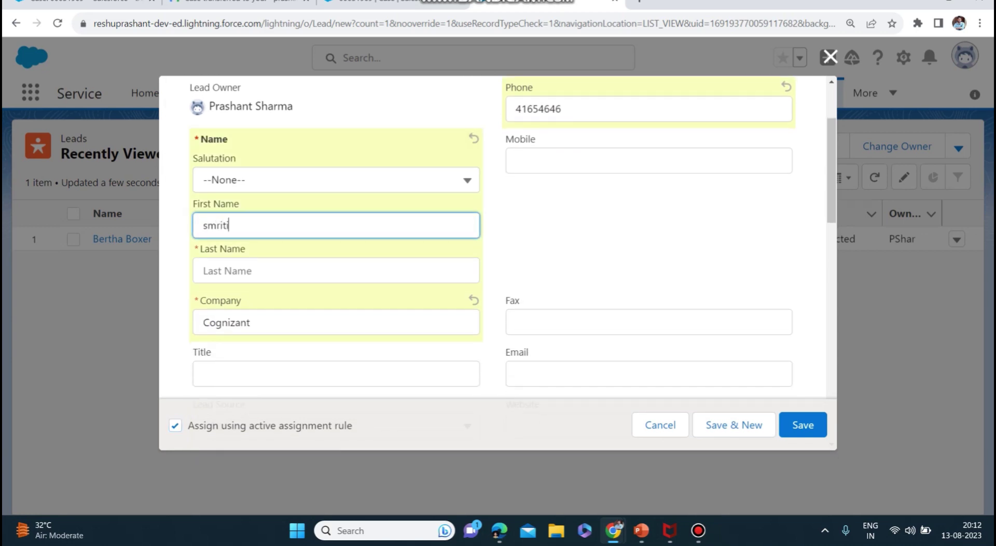
{"action": "left_click", "coordinate": [207, 270]}
{"action": "type", "text": "sg"}
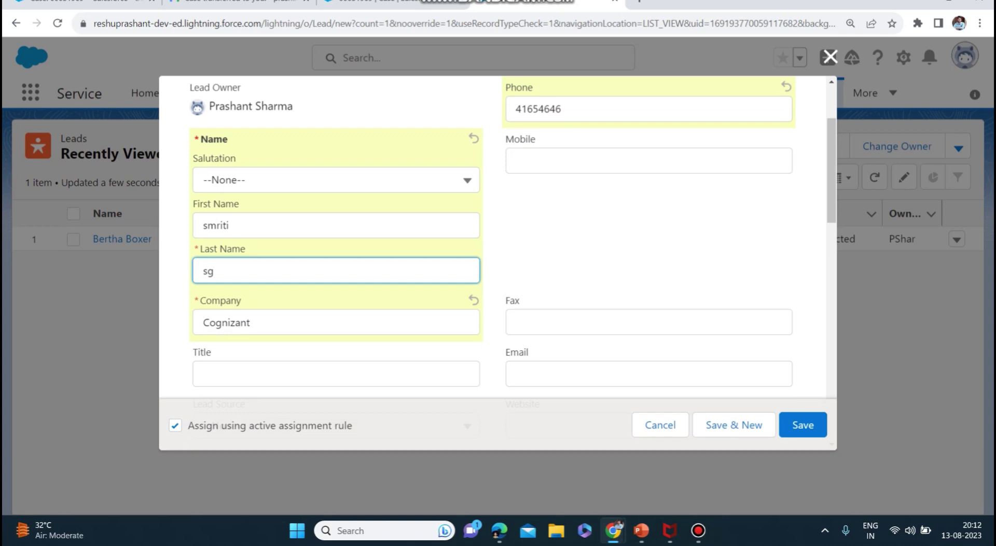
{"action": "key", "text": "BackSpace"}
{"action": "left_click", "coordinate": [336, 179]}
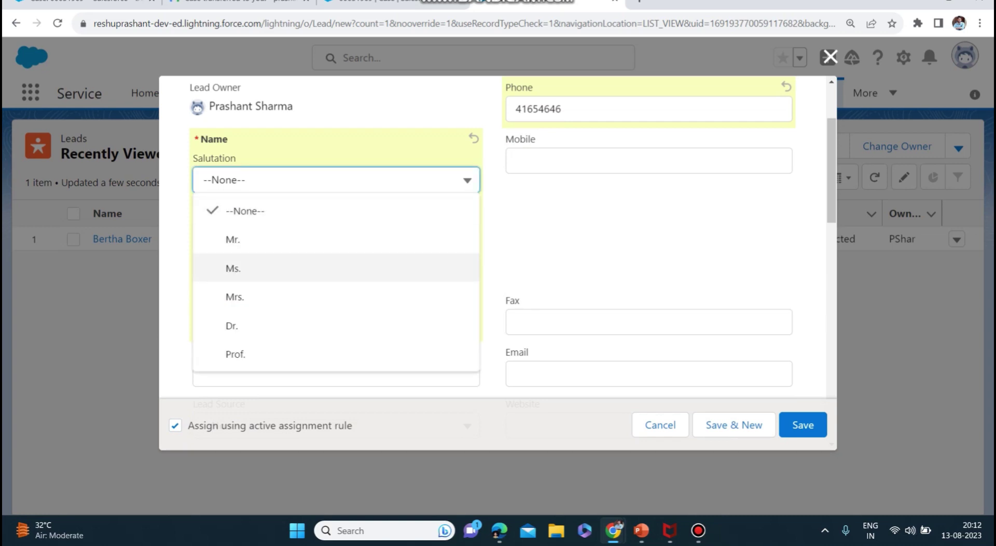
{"action": "key", "text": "Return"}
{"action": "scroll", "coordinate": [514, 237], "scroll_direction": "down", "scroll_amount": 5}
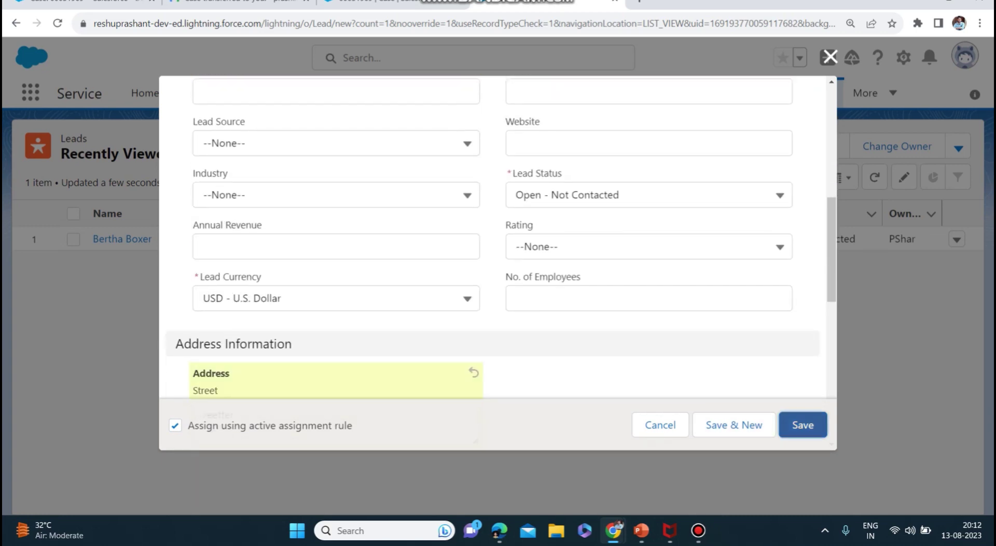
{"action": "left_click", "coordinate": [803, 425]}
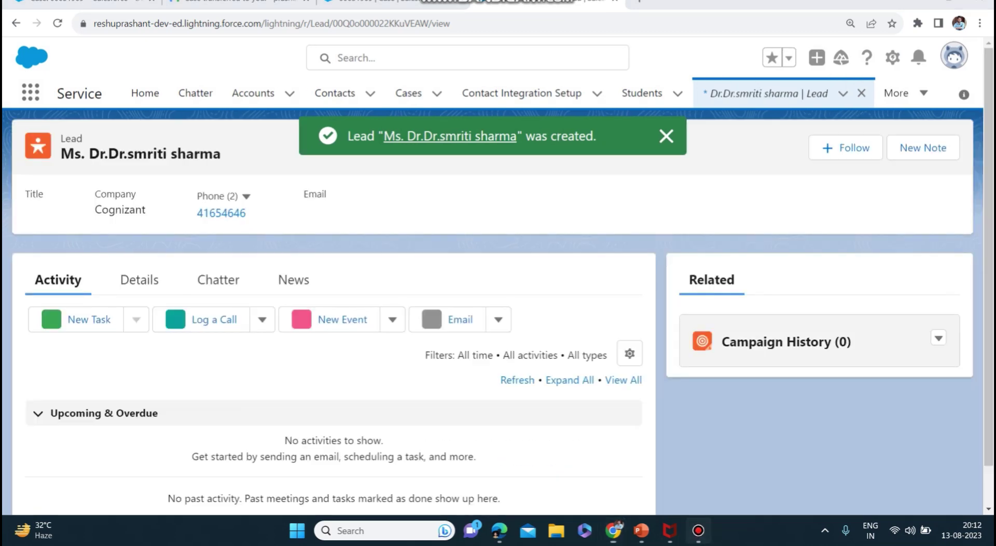
- Review the saved Cognizant lead's detail fields, then close its record tab
{"action": "left_click", "coordinate": [699, 530]}
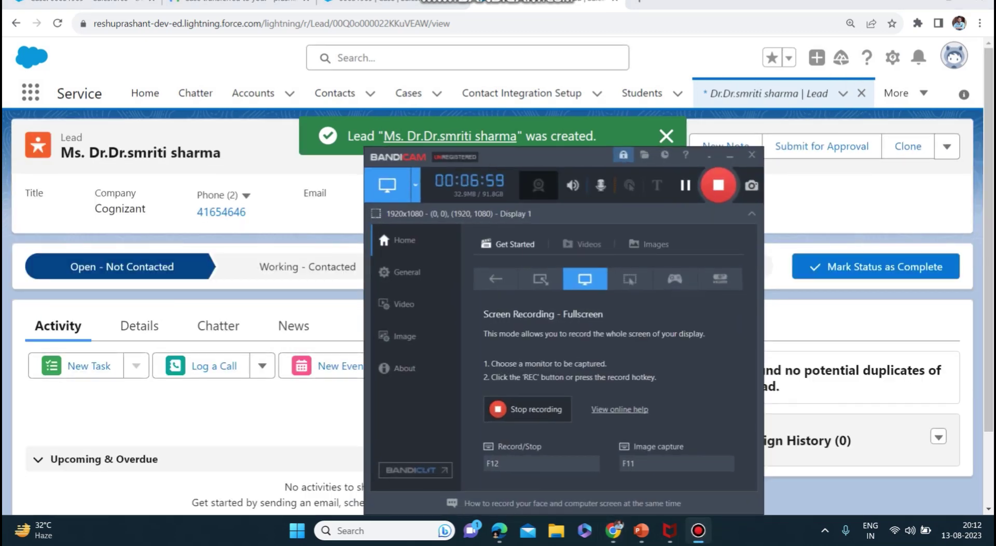
{"action": "left_click", "coordinate": [729, 155]}
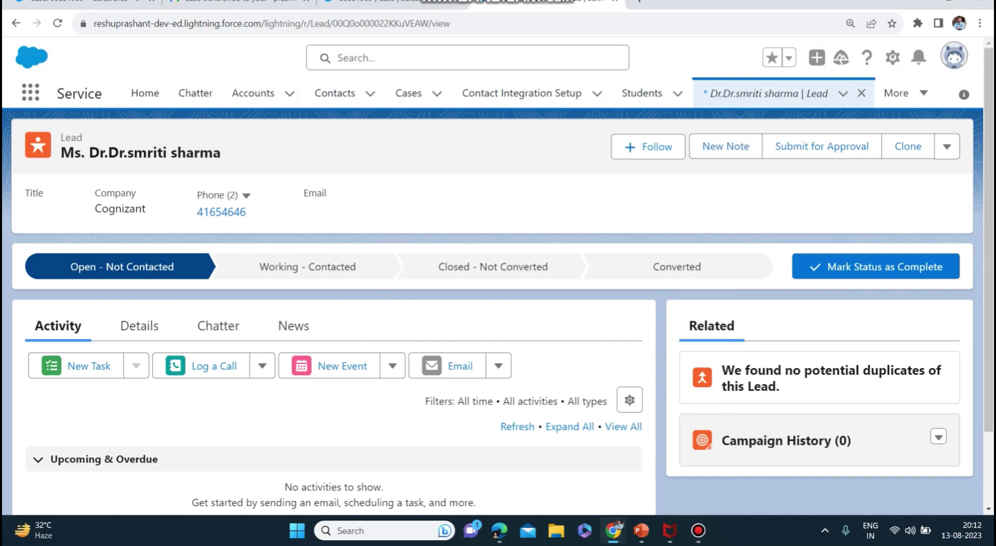
{"action": "scroll", "coordinate": [498, 312], "scroll_direction": "down", "scroll_amount": 2}
{"action": "scroll", "coordinate": [498, 311], "scroll_direction": "up", "scroll_amount": 2}
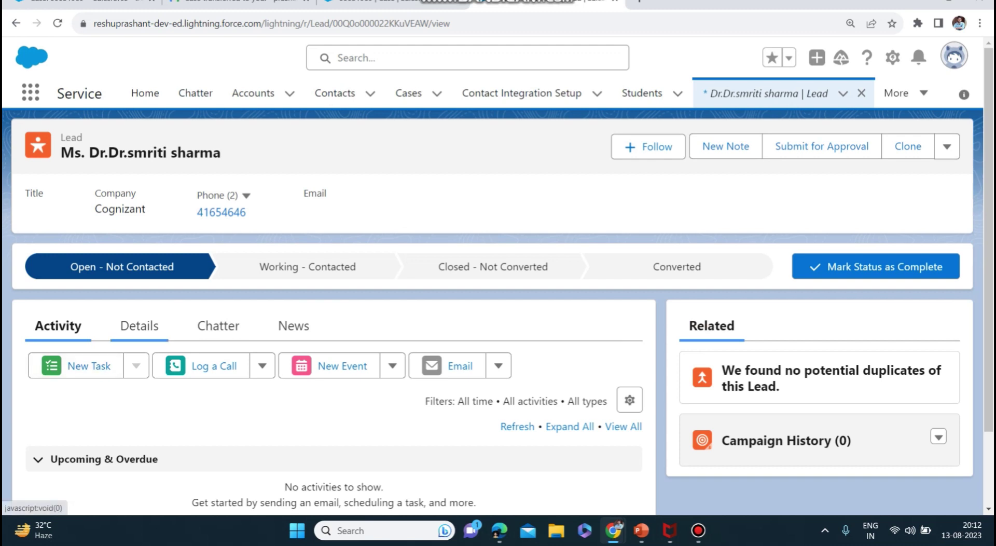
{"action": "left_click", "coordinate": [136, 326]}
{"action": "scroll", "coordinate": [498, 311], "scroll_direction": "down", "scroll_amount": 4}
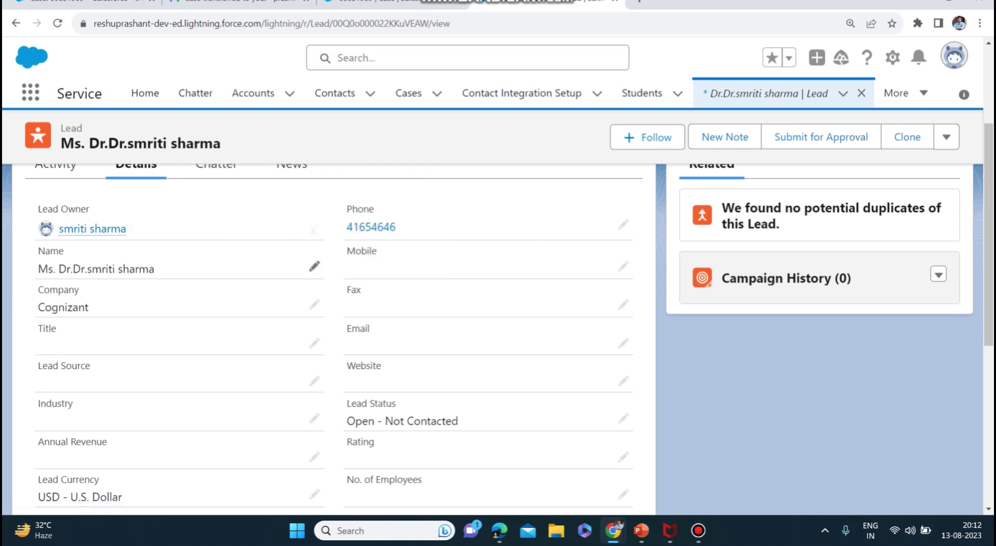
{"action": "scroll", "coordinate": [314, 327], "scroll_direction": "down", "scroll_amount": 3}
{"action": "scroll", "coordinate": [314, 322], "scroll_direction": "down", "scroll_amount": 4}
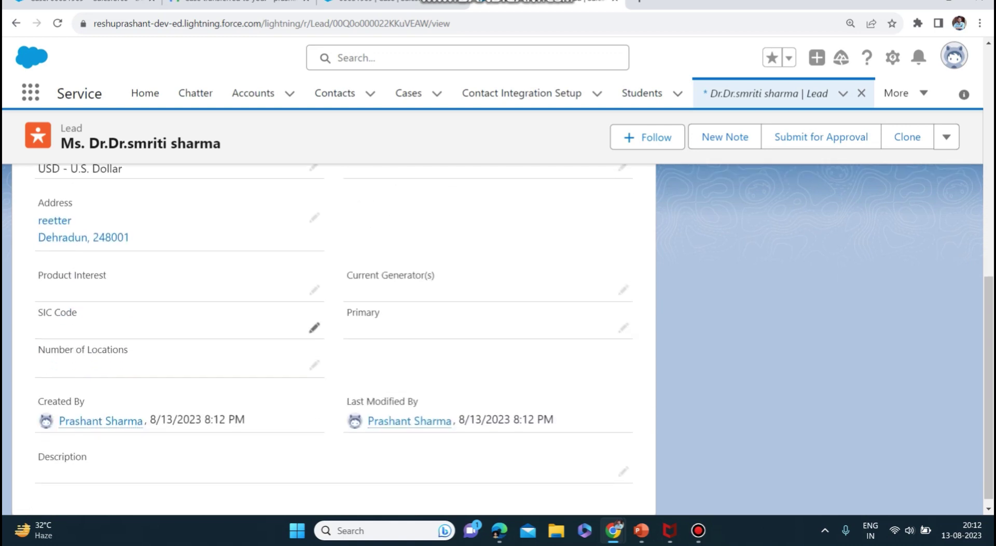
{"action": "scroll", "coordinate": [314, 323], "scroll_direction": "down", "scroll_amount": 1}
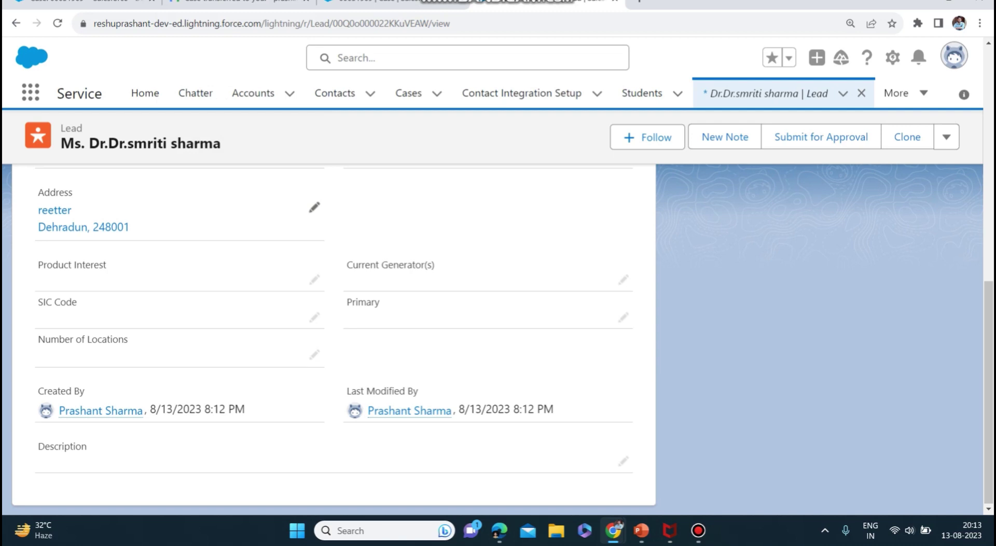
{"action": "scroll", "coordinate": [332, 332], "scroll_direction": "up", "scroll_amount": 10}
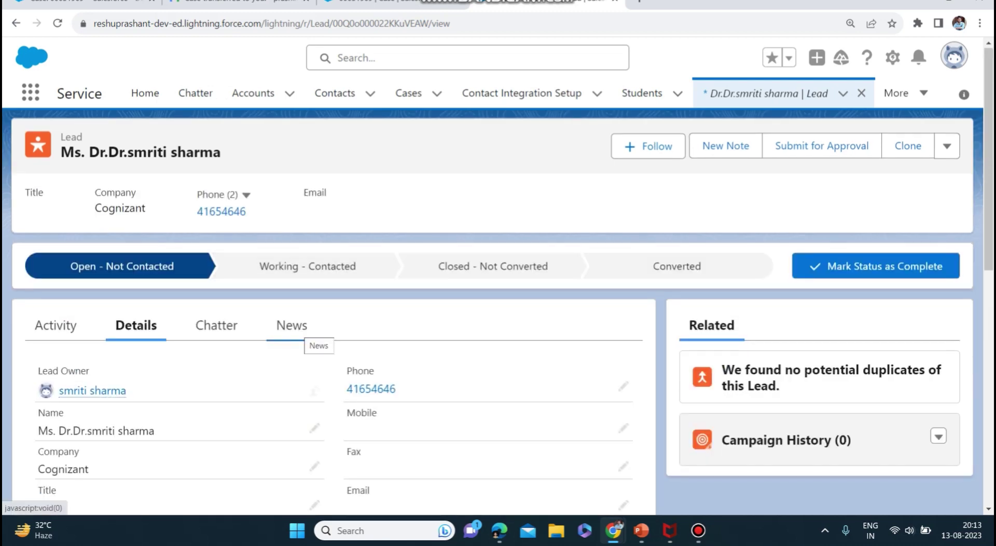
{"action": "scroll", "coordinate": [311, 333], "scroll_direction": "down", "scroll_amount": 3}
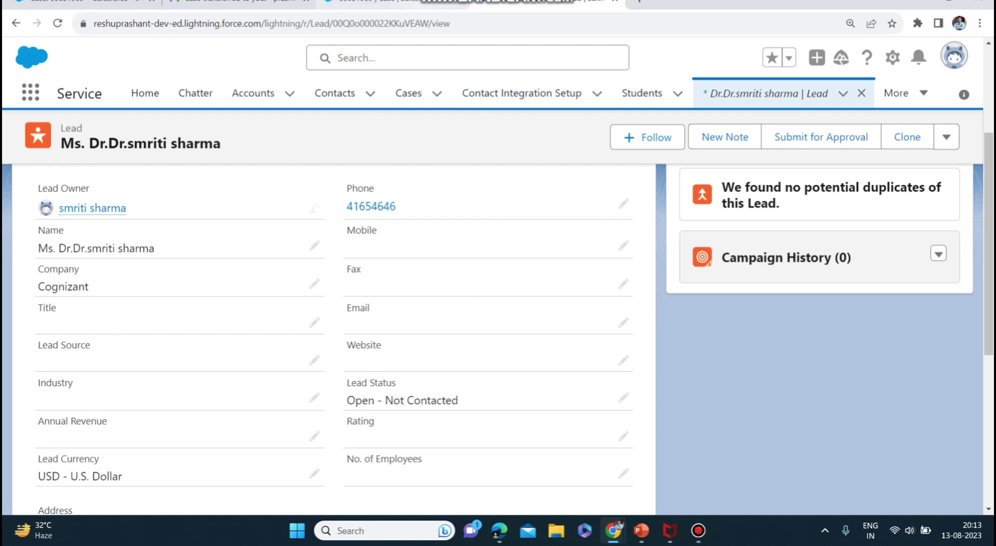
{"action": "left_click", "coordinate": [862, 93]}
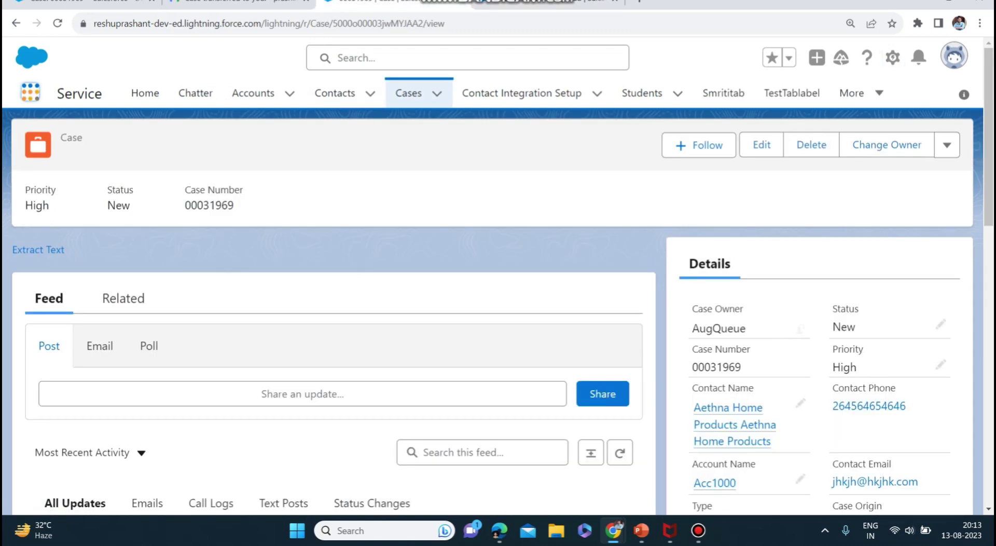
- Open the Email Templates page through the App Launcher search for 'email'
{"action": "left_click", "coordinate": [30, 92]}
{"action": "type", "text": "emil"}
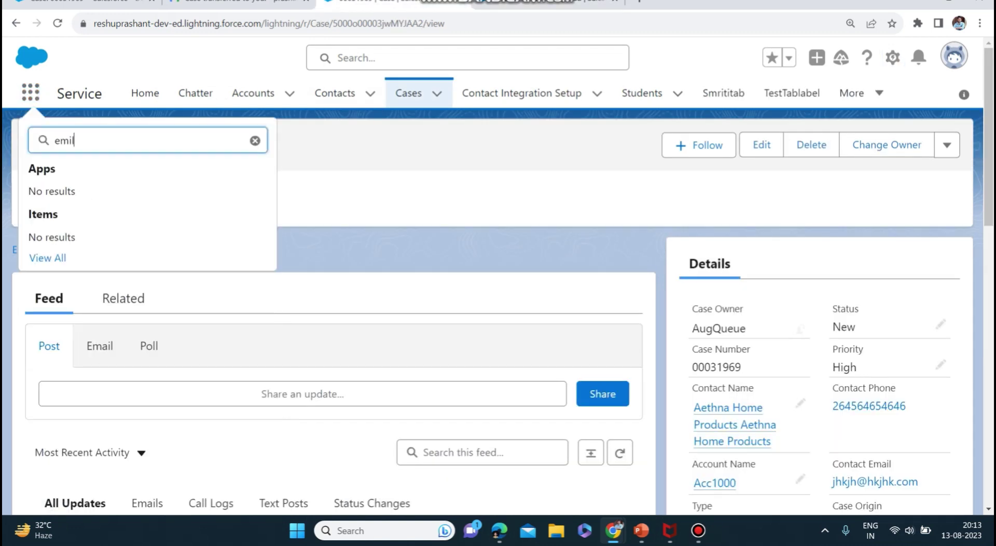
{"action": "key", "text": "BackSpace"}
{"action": "key", "text": "BackSpace"}
{"action": "type", "text": "ail"}
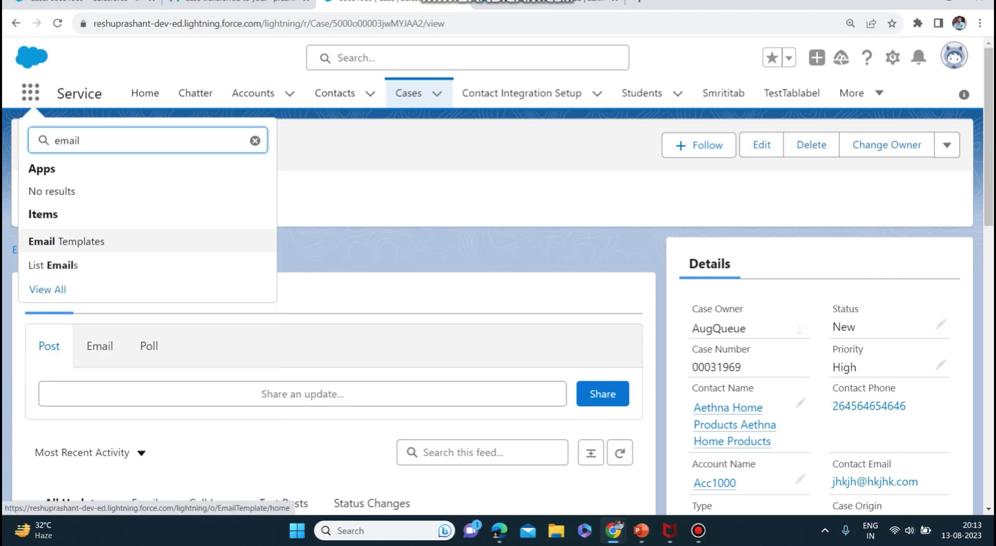
{"action": "left_click", "coordinate": [66, 241]}
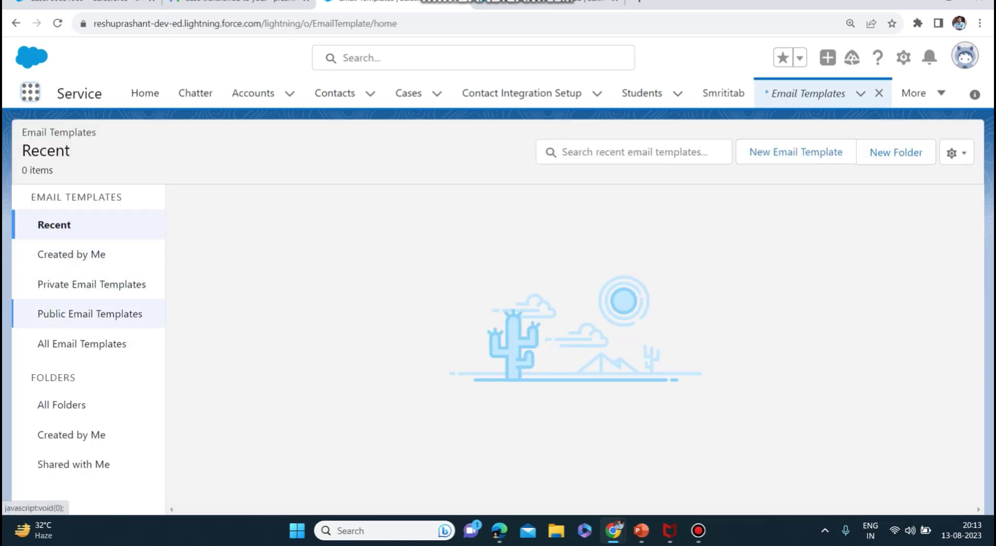
- Browse the Public, All, Folders, Recent and Created by Me template views
{"action": "left_click", "coordinate": [90, 314]}
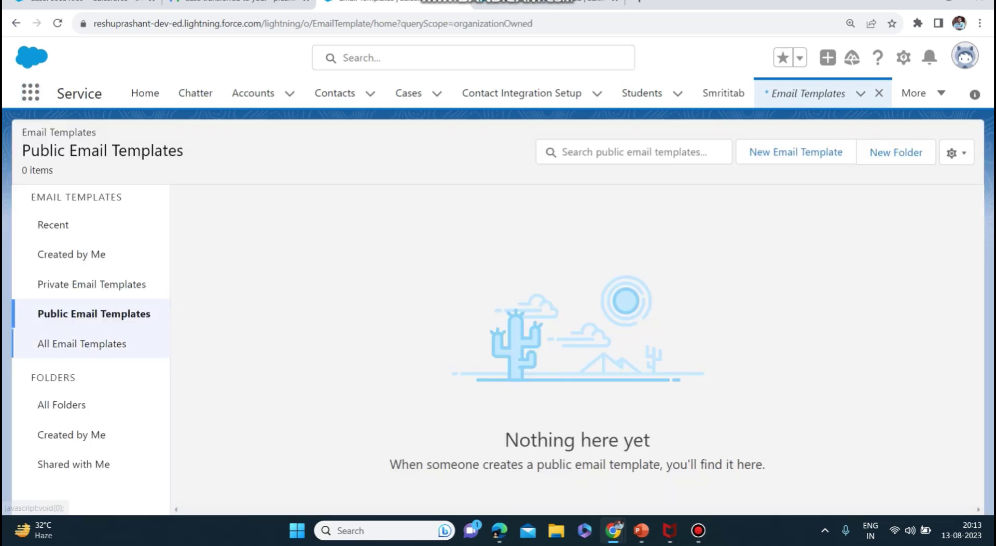
{"action": "left_click", "coordinate": [81, 343]}
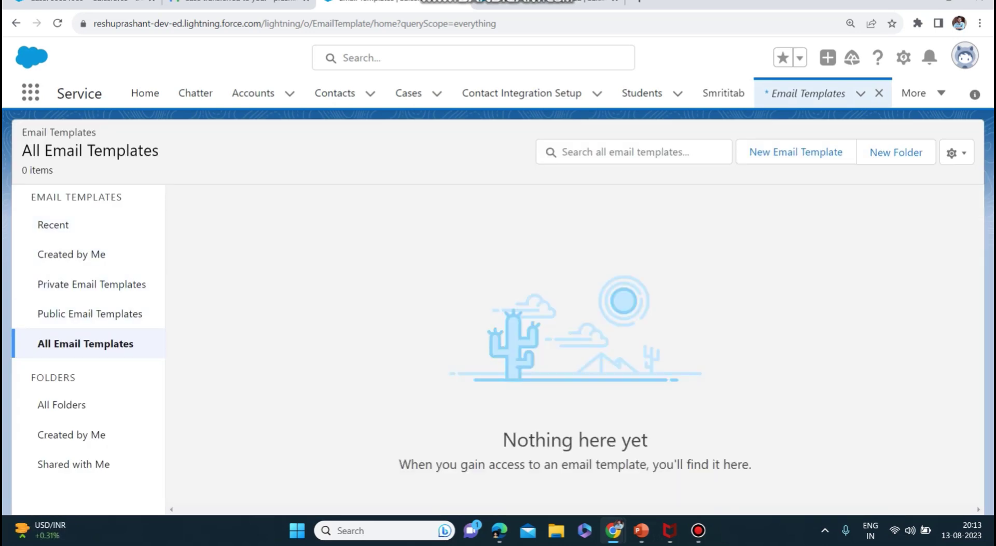
{"action": "left_click", "coordinate": [78, 407]}
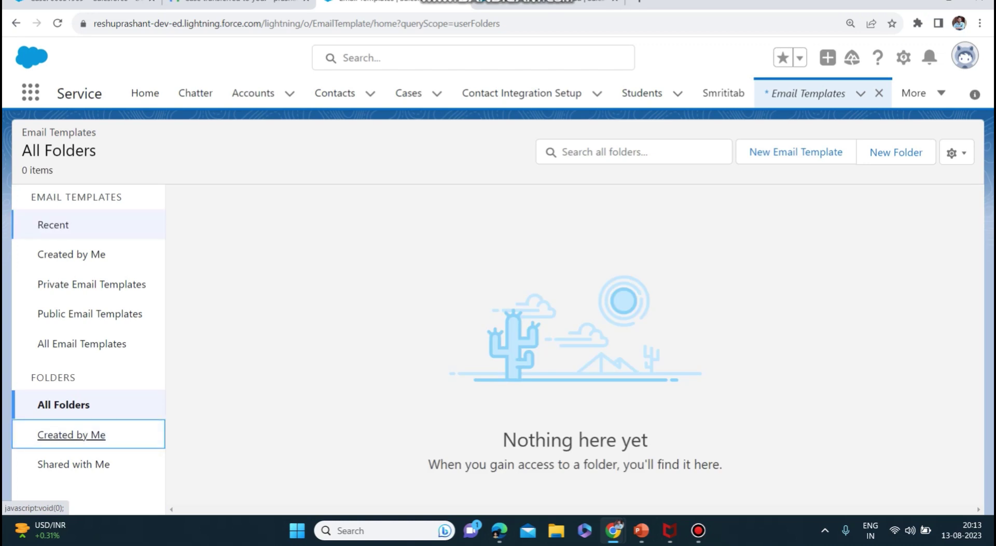
{"action": "left_click", "coordinate": [53, 224]}
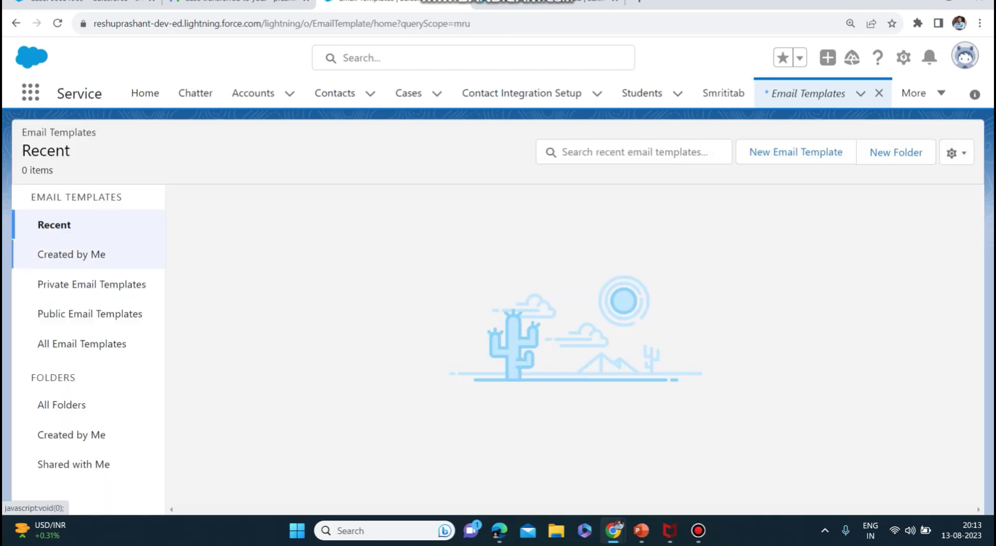
{"action": "left_click", "coordinate": [67, 254]}
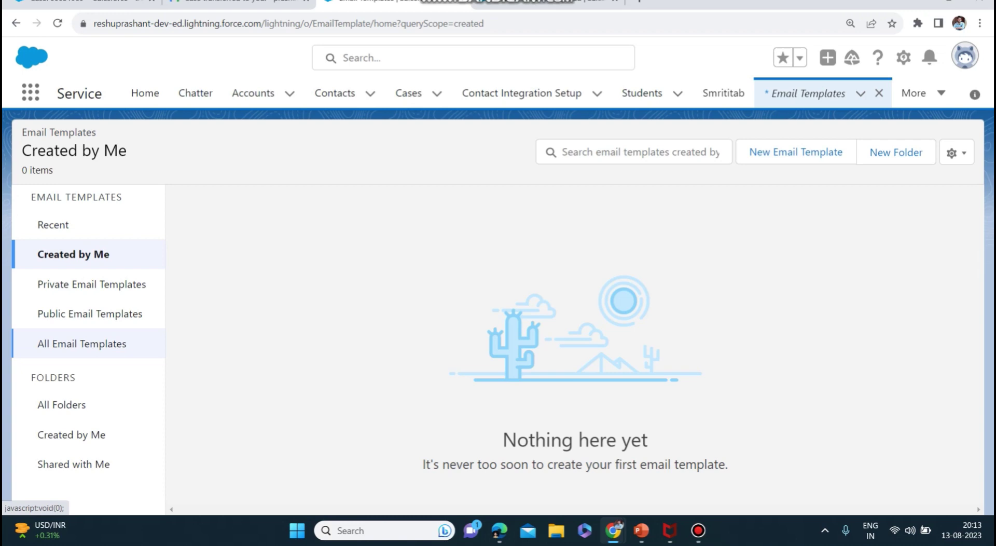
{"action": "left_click", "coordinate": [67, 343]}
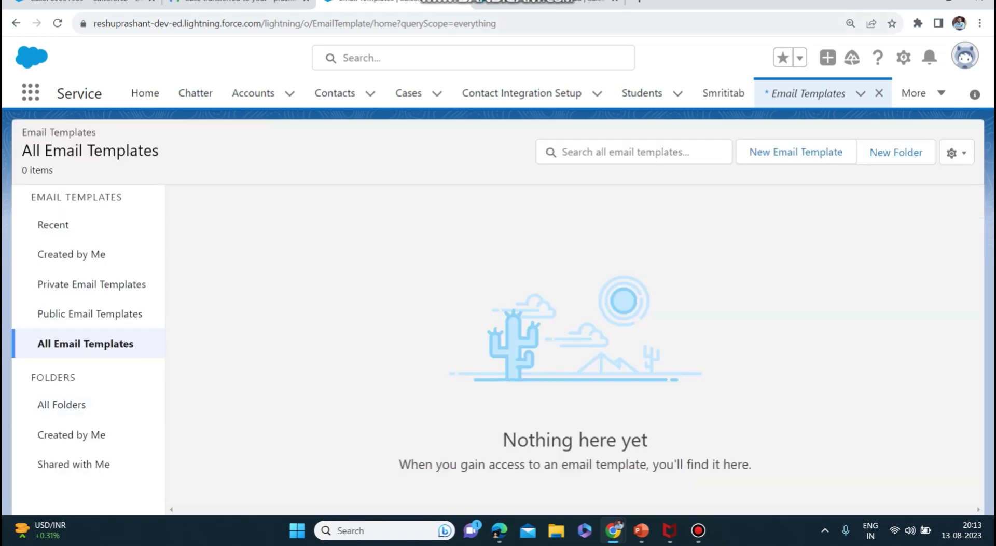
{"action": "left_click", "coordinate": [903, 57]}
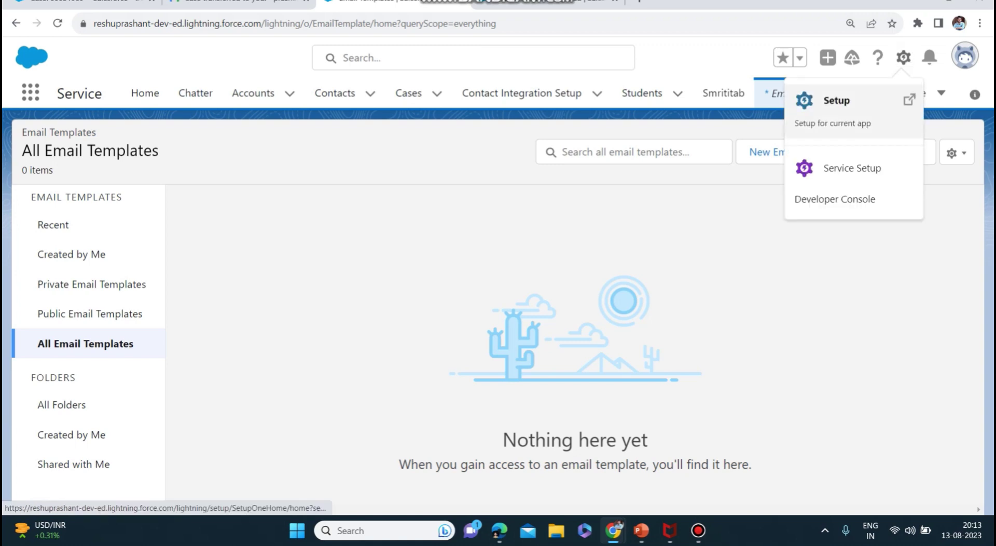
- Find Classic Email Templates in Setup and open Notify User about Lead Assignment
{"action": "left_click", "coordinate": [836, 100]}
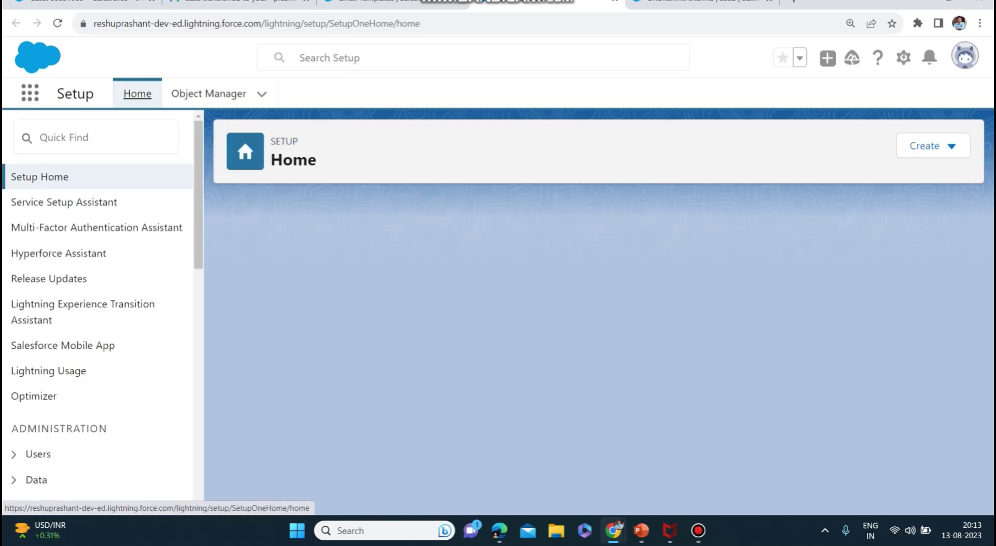
{"action": "type", "text": "t"}
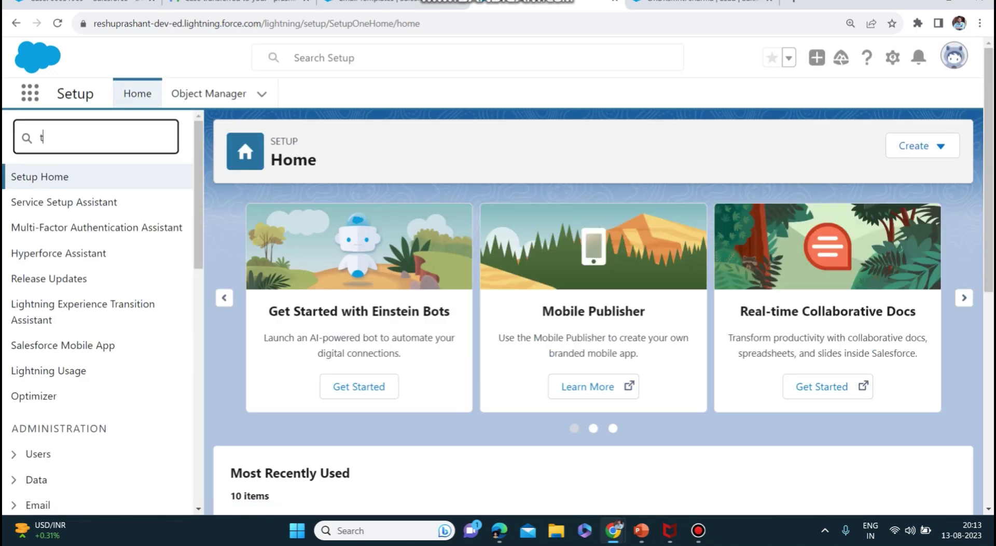
{"action": "type", "text": "em"}
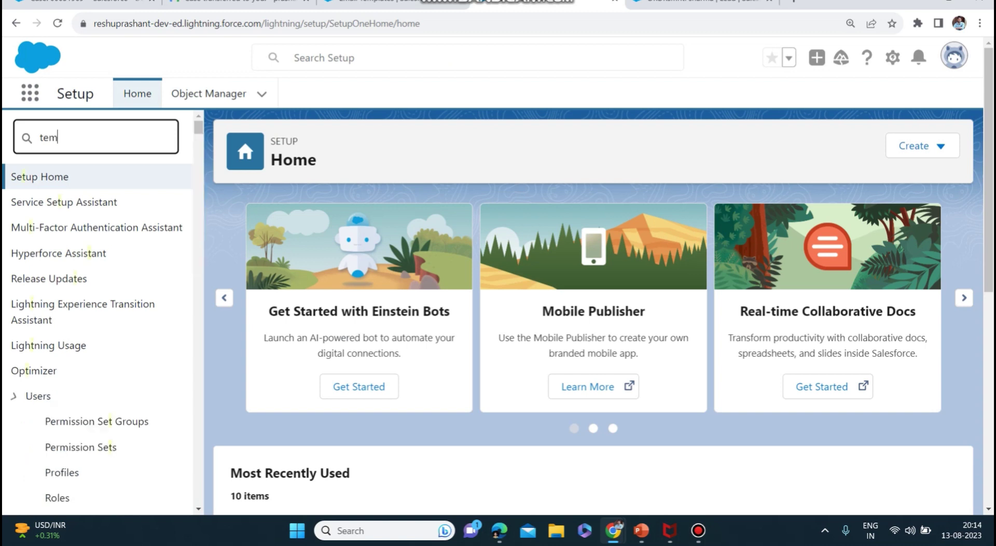
{"action": "type", "text": "playte"}
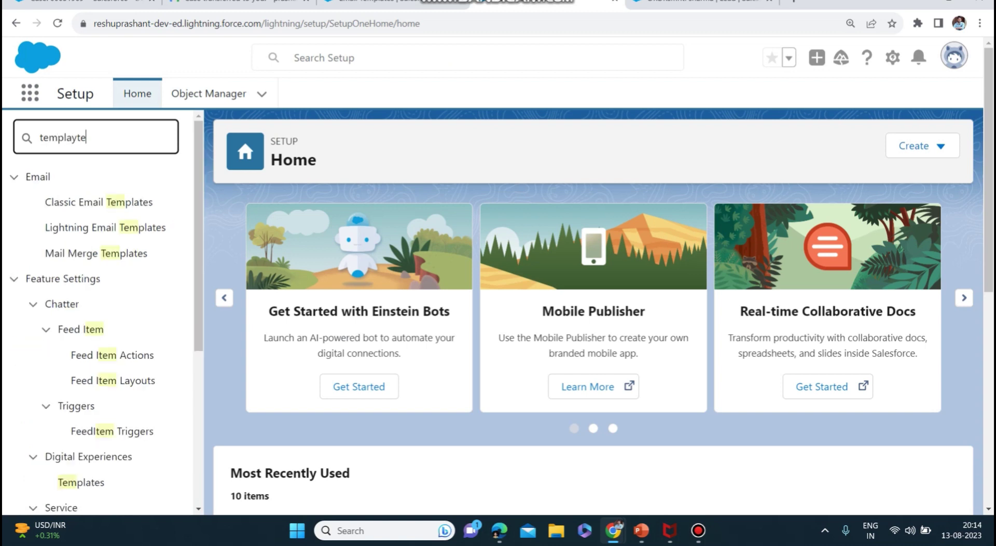
{"action": "key", "text": "BackSpace"}
{"action": "key", "text": "BackSpace"}
{"action": "key", "text": "BackSpace"}
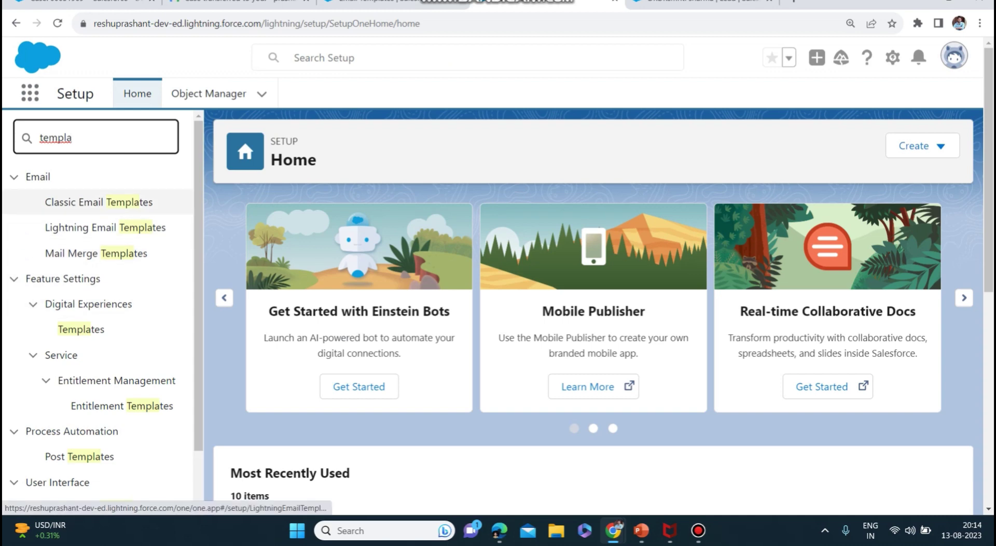
{"action": "left_click", "coordinate": [98, 202]}
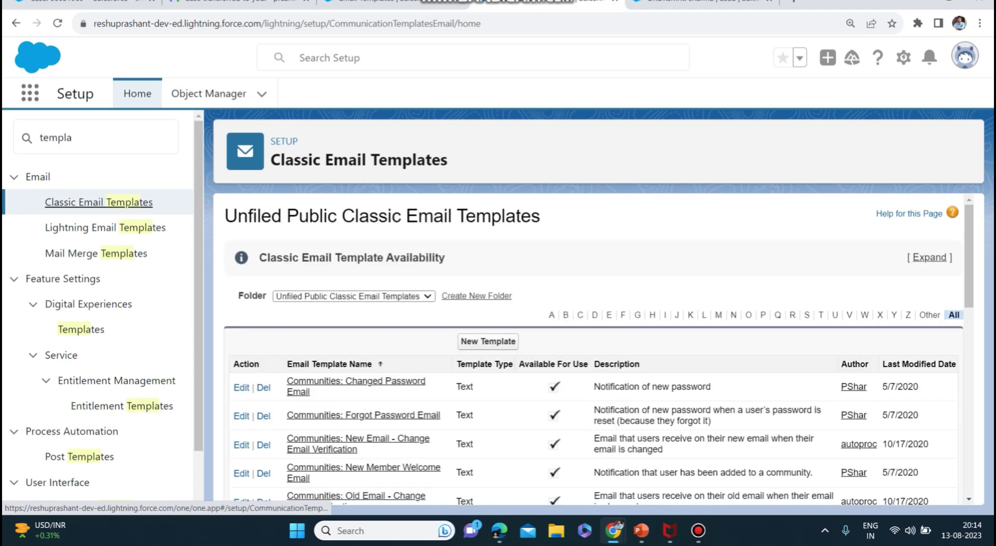
{"action": "scroll", "coordinate": [498, 348], "scroll_direction": "down", "scroll_amount": 5}
{"action": "scroll", "coordinate": [499, 353], "scroll_direction": "down", "scroll_amount": 6}
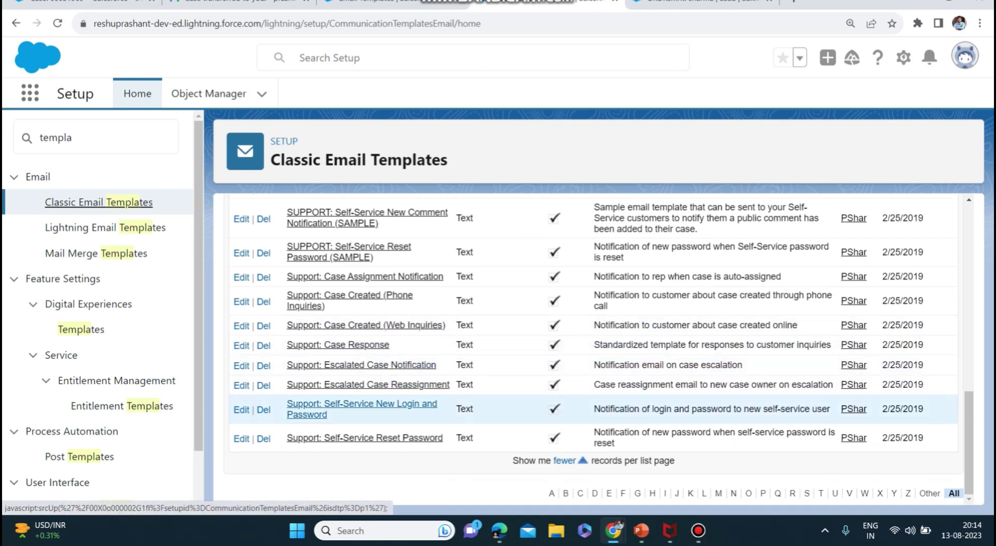
{"action": "scroll", "coordinate": [596, 410], "scroll_direction": "up", "scroll_amount": 1}
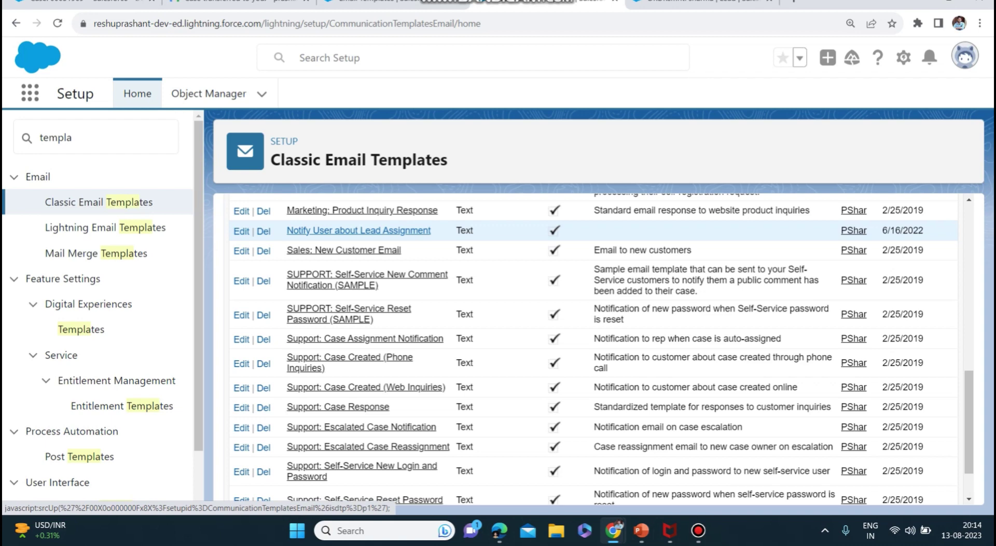
{"action": "left_click", "coordinate": [358, 231]}
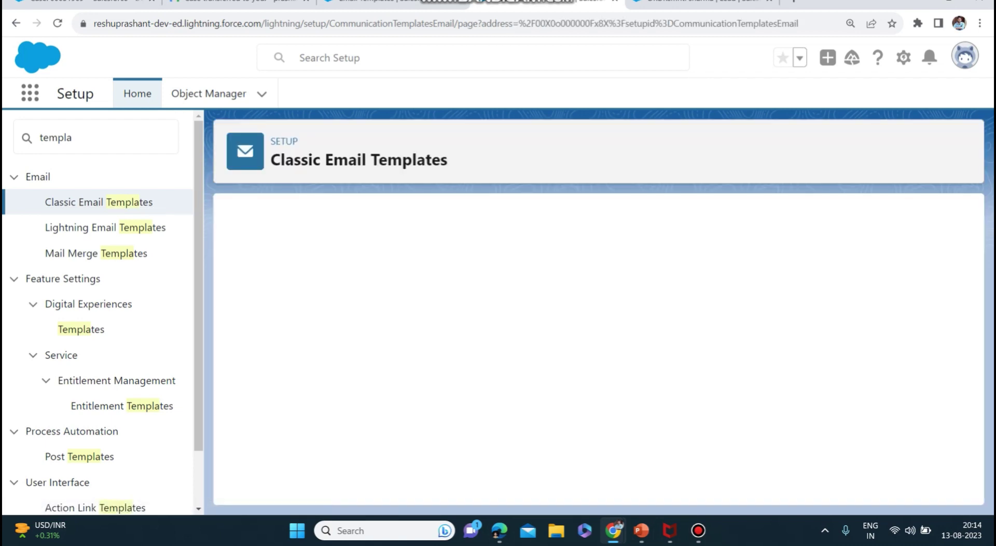
- Review the template's subject 'Lead has been assigned to you' and its {!Lead.Link} plain-text body
{"action": "scroll", "coordinate": [597, 348], "scroll_direction": "down", "scroll_amount": 4}
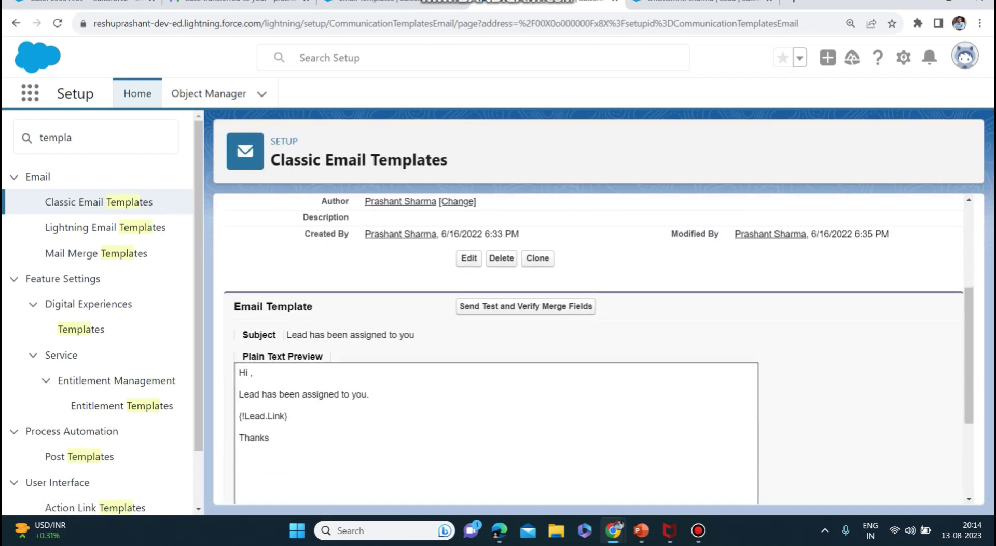
{"action": "scroll", "coordinate": [597, 348], "scroll_direction": "down", "scroll_amount": 2}
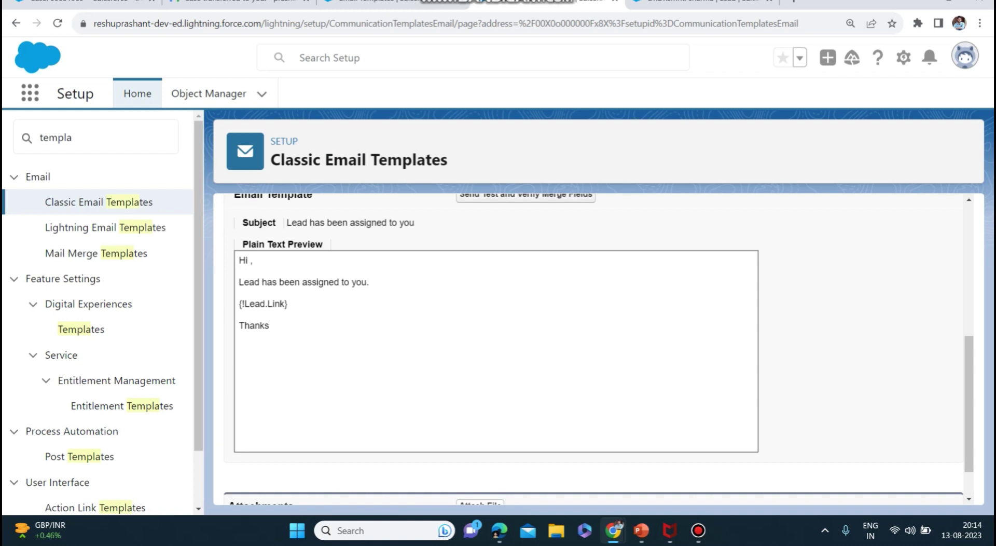
{"action": "scroll", "coordinate": [592, 347], "scroll_direction": "down", "scroll_amount": 2}
{"action": "scroll", "coordinate": [592, 348], "scroll_direction": "up", "scroll_amount": 7}
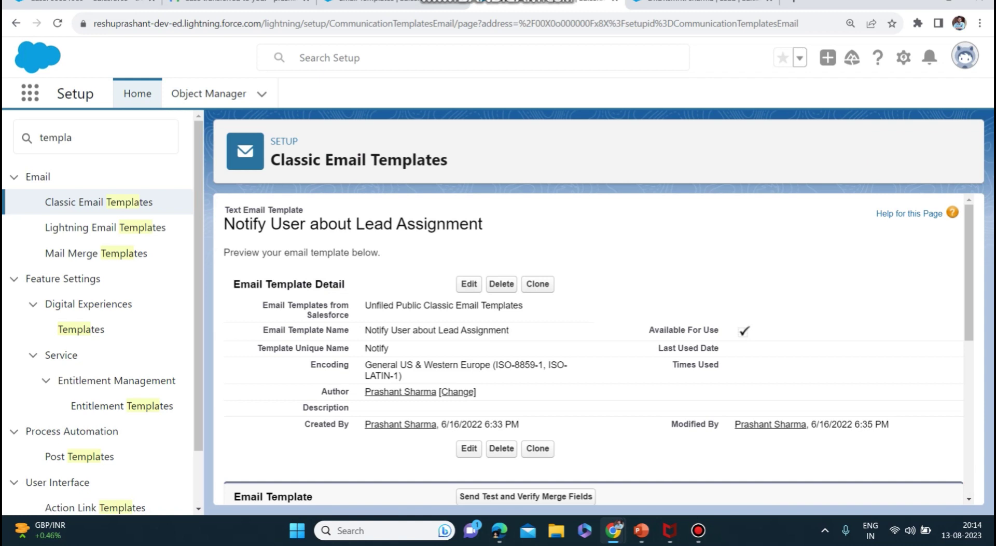
{"action": "scroll", "coordinate": [592, 348], "scroll_direction": "down", "scroll_amount": 5}
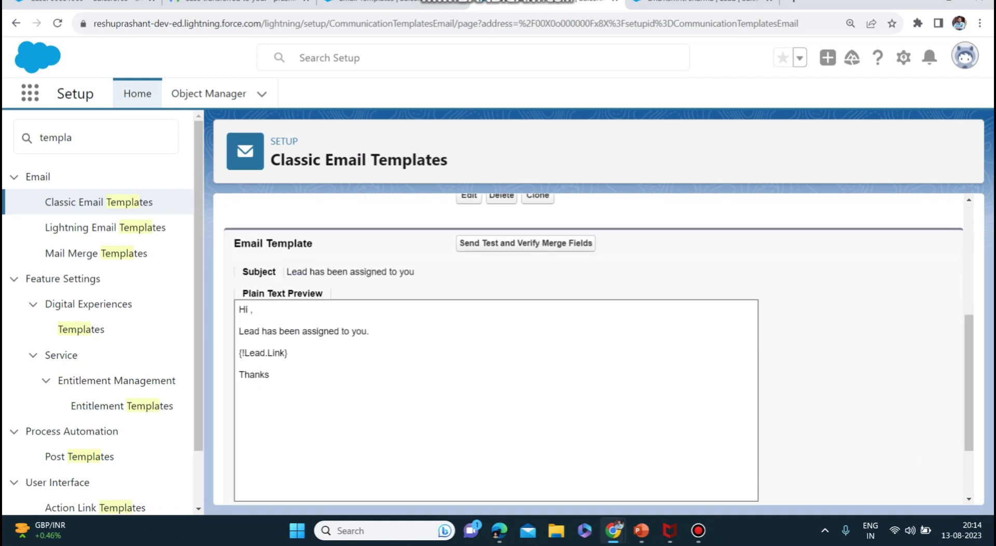